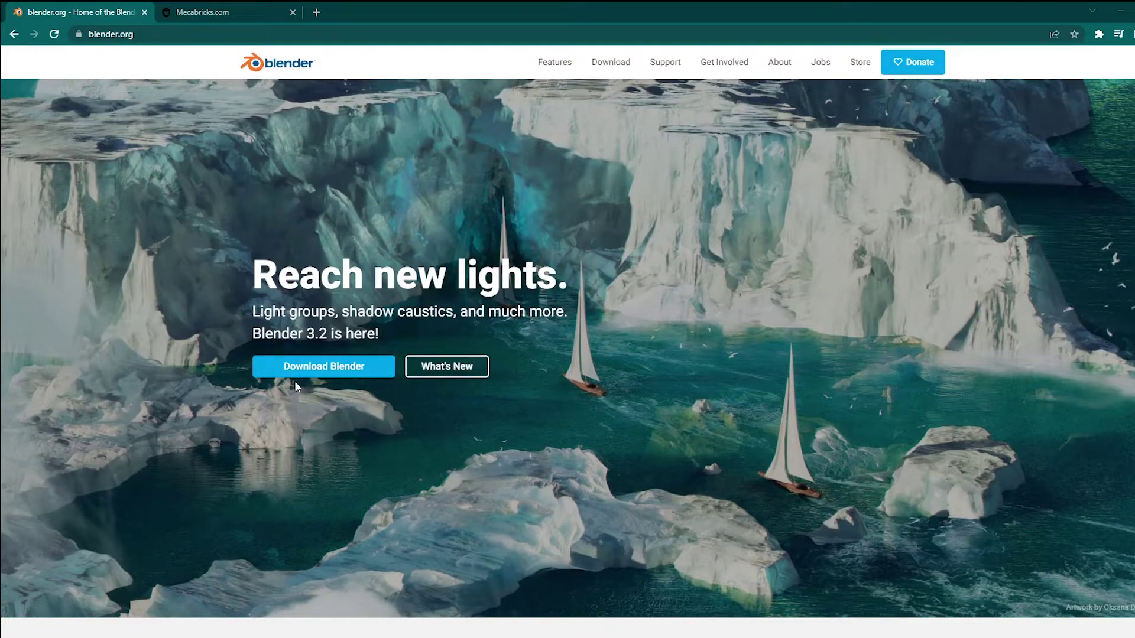
Review the Blender Advanced add-on product page in the Mecabricks shop, including its feature list
key(ctrl+Tab)
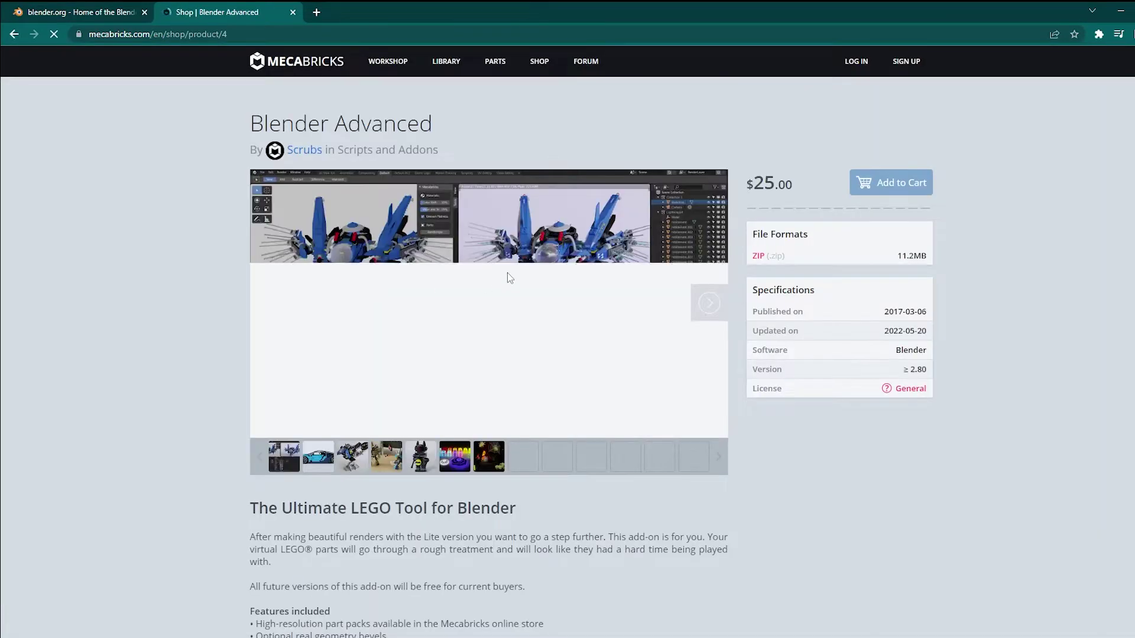
scroll(508, 273, down, 7)
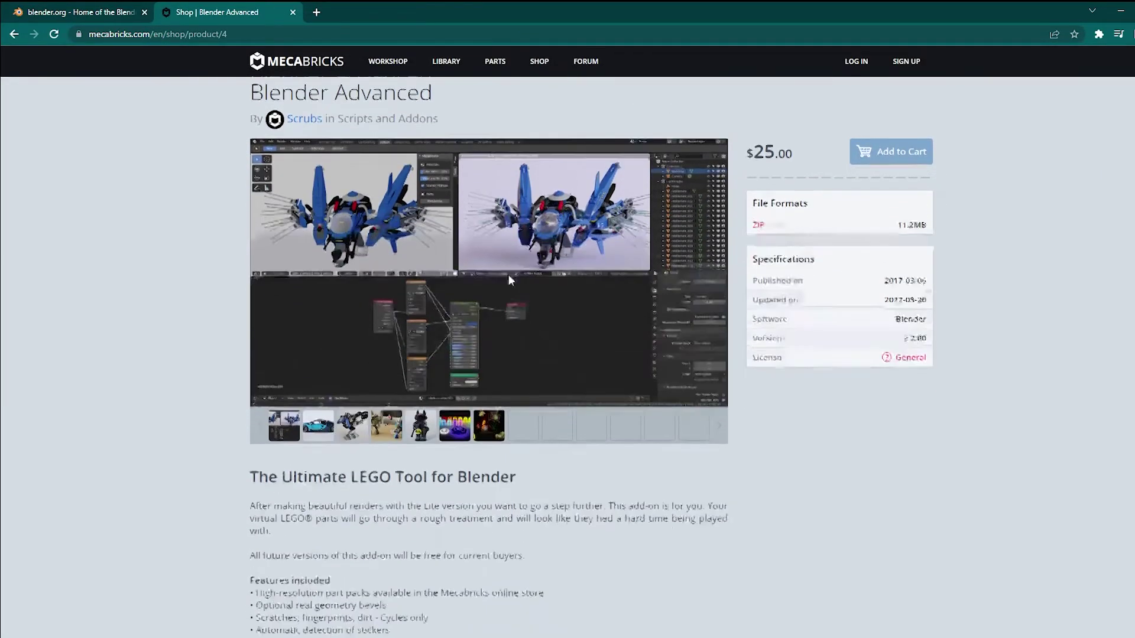
scroll(509, 279, down, 5)
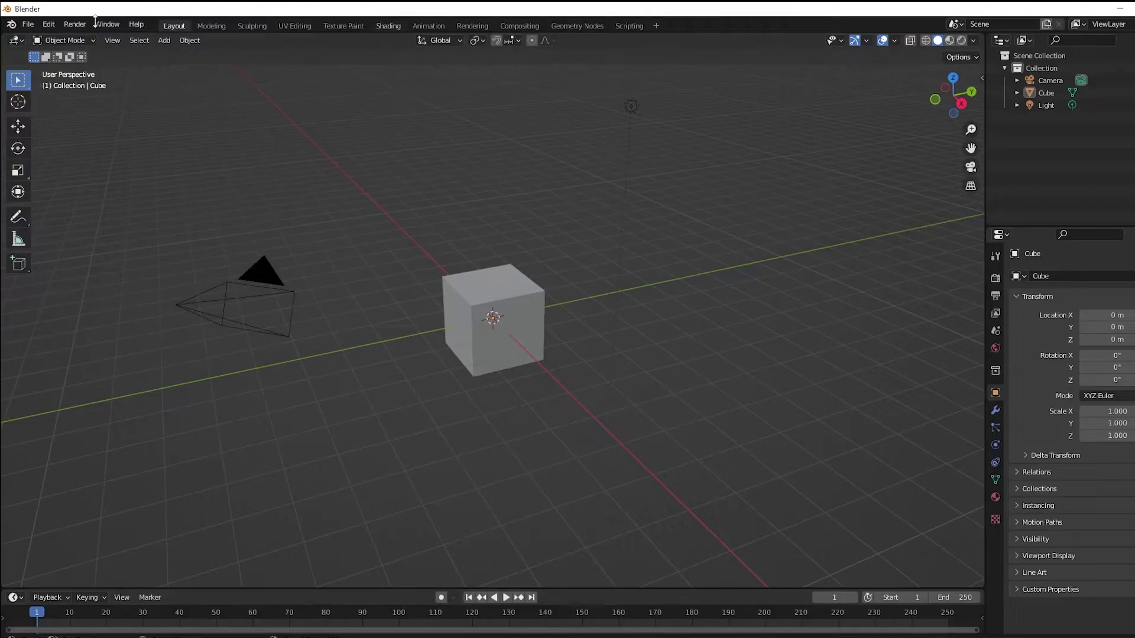
Switch to Blender and look through the add-ons list in the preferences
click(47, 24)
click(76, 201)
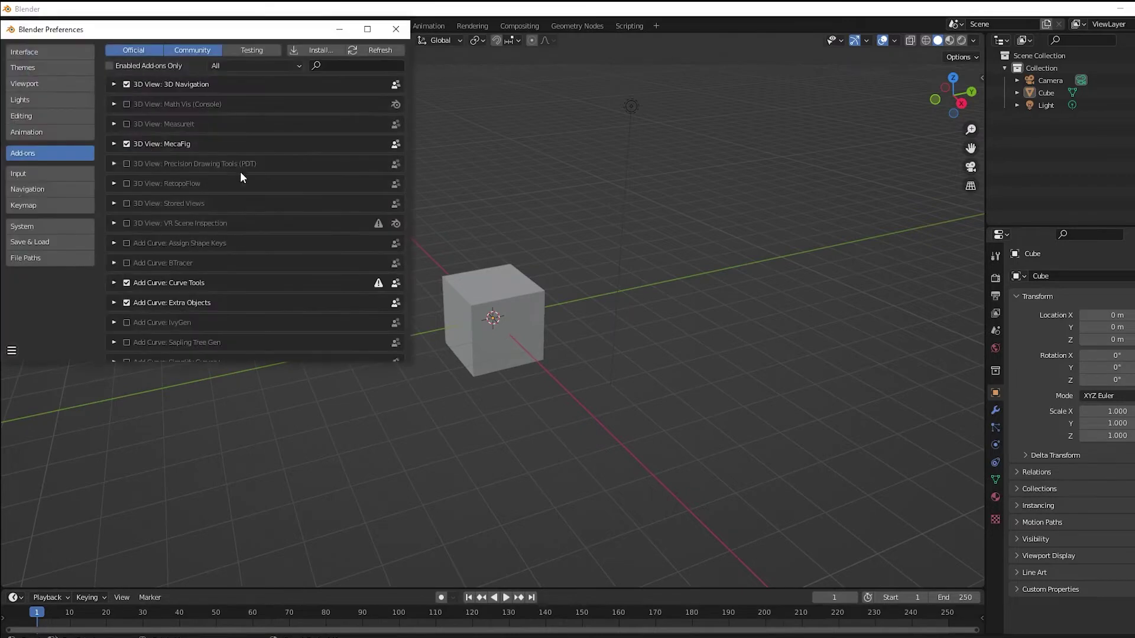
scroll(236, 160, down, 13)
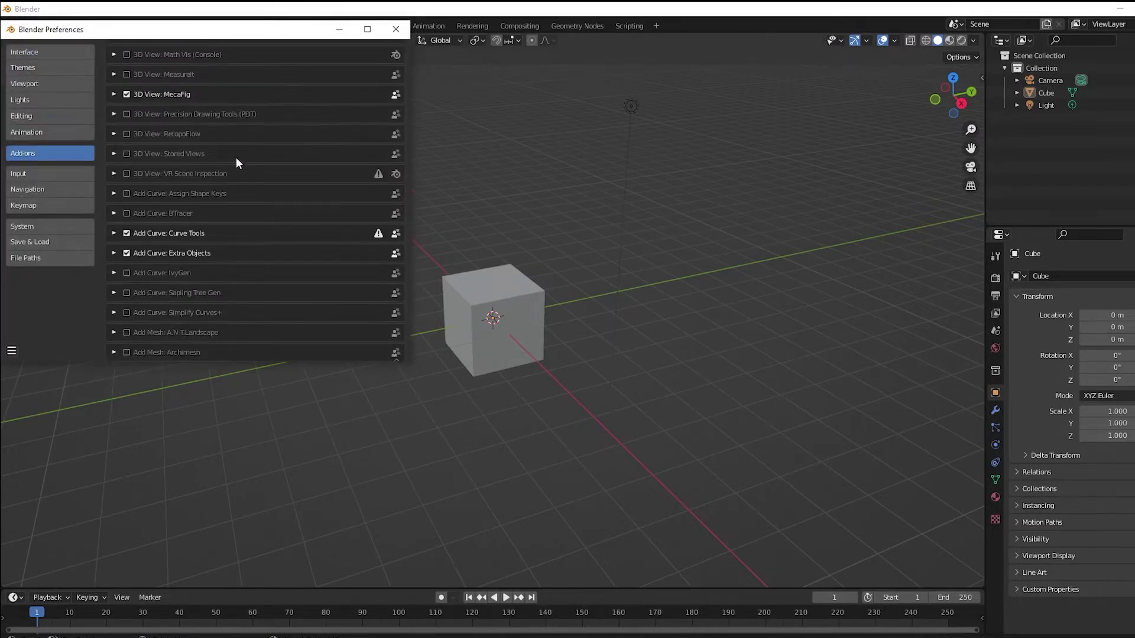
scroll(238, 168, down, 15)
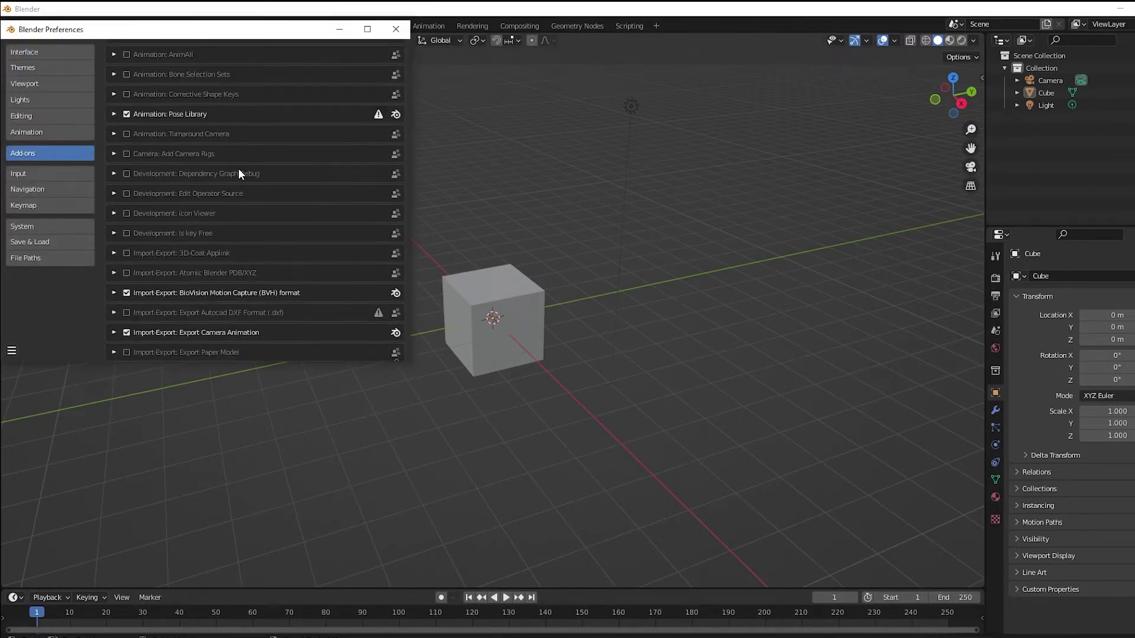
scroll(238, 170, down, 15)
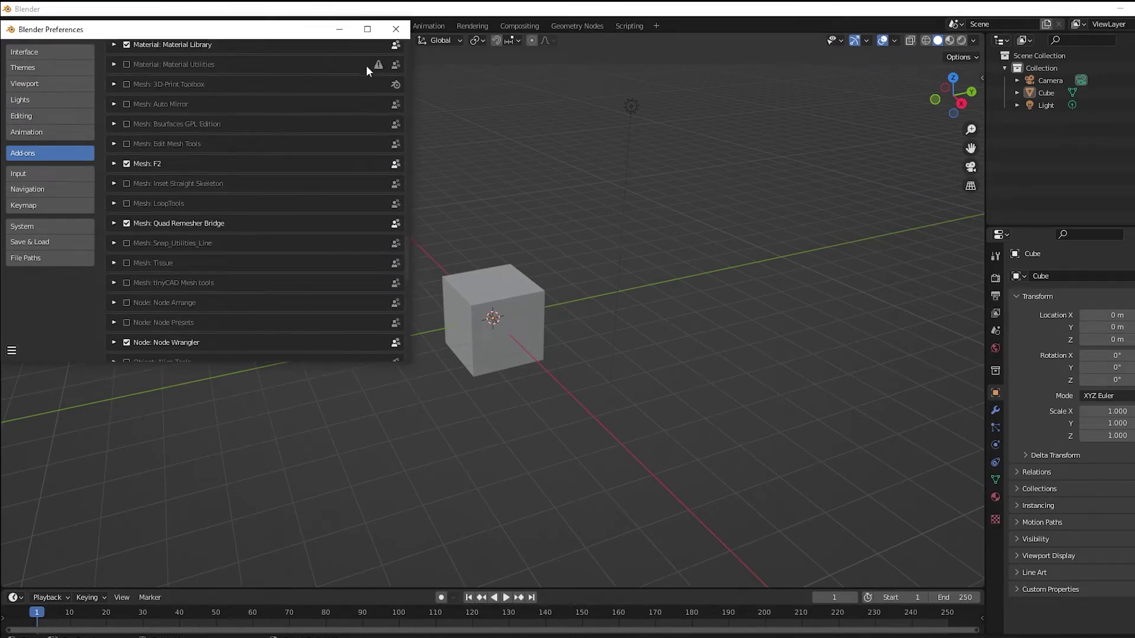
Switch to the browser and search Google for "droidekas lego set"
text(d)
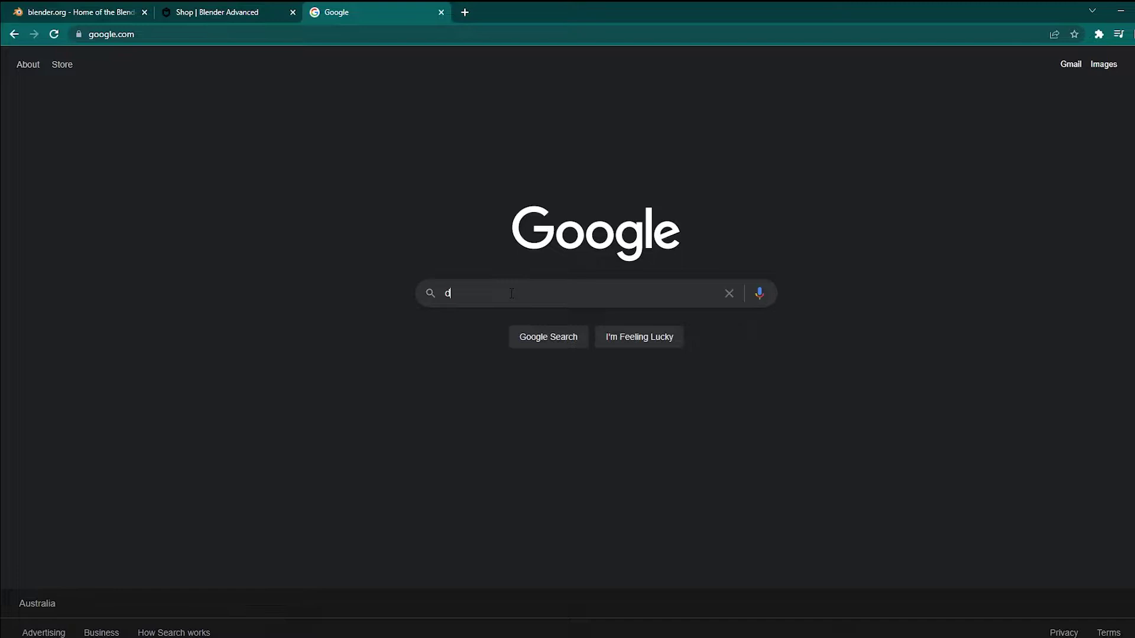
text(roidekas lego set)
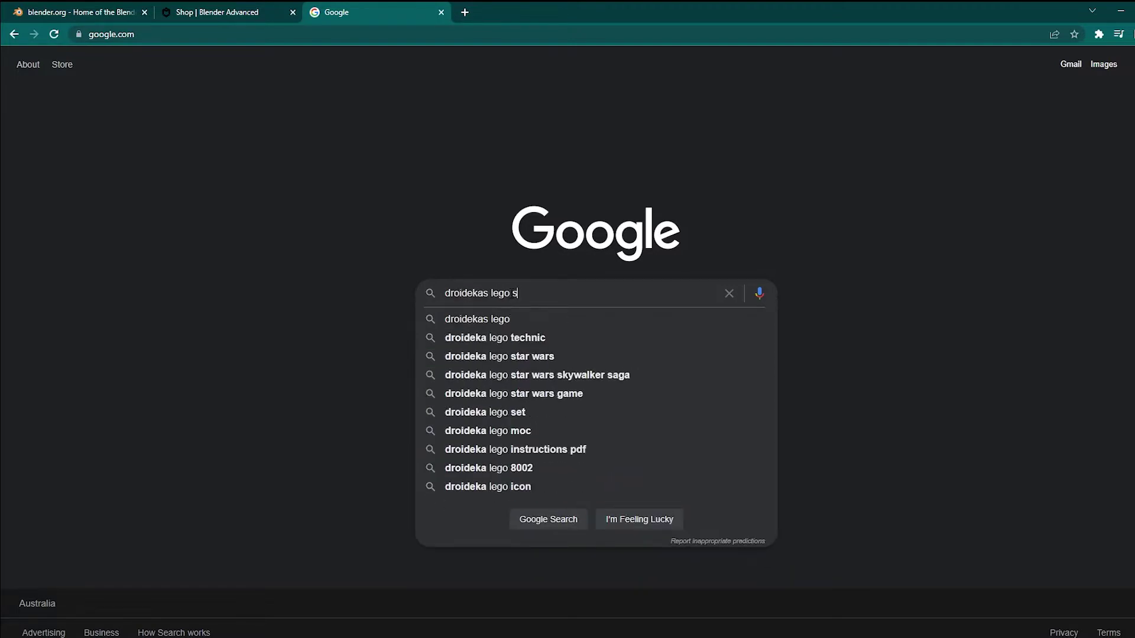
key(Return)
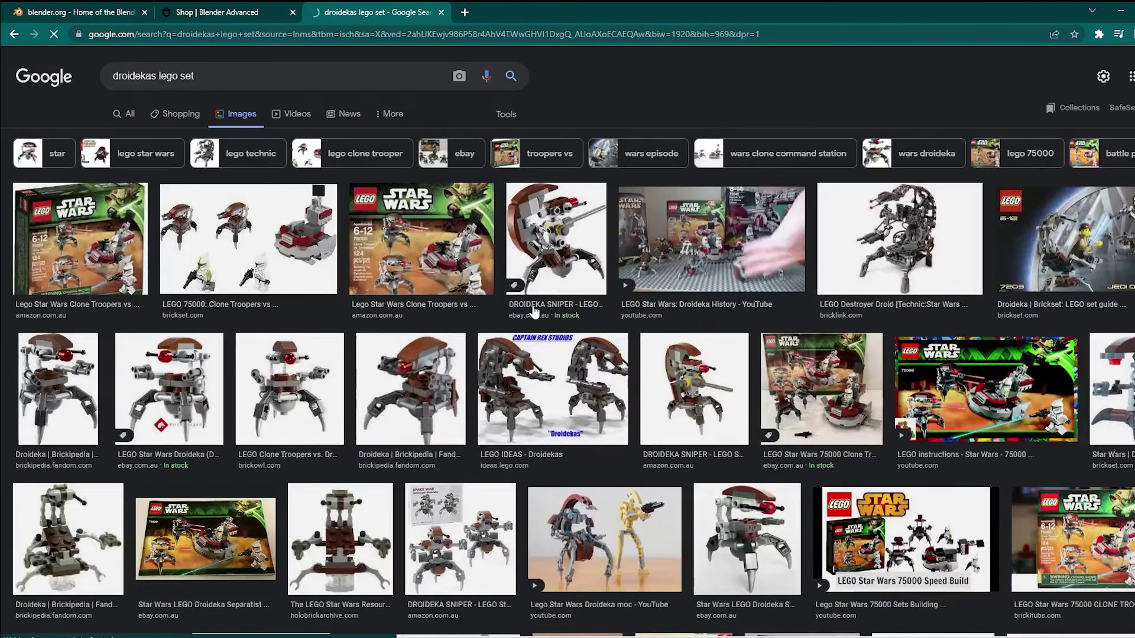
Browse the image results and preview the Brickset droideka picture and its related brown minifigure version as references
scroll(571, 379, down, 2)
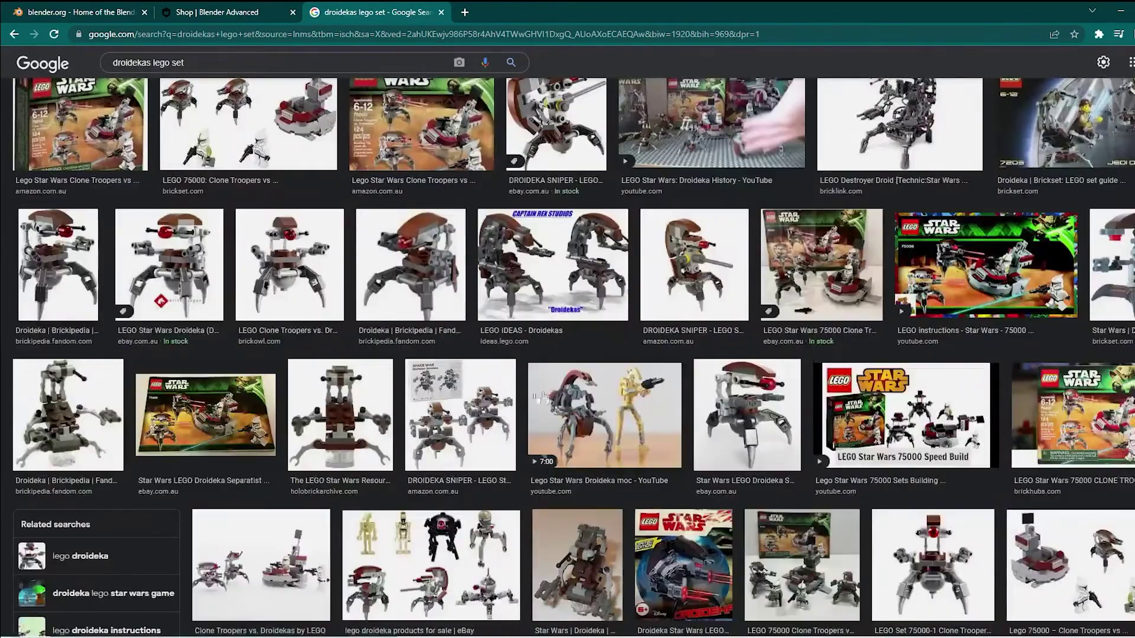
scroll(554, 395, down, 1)
scroll(659, 384, down, 3)
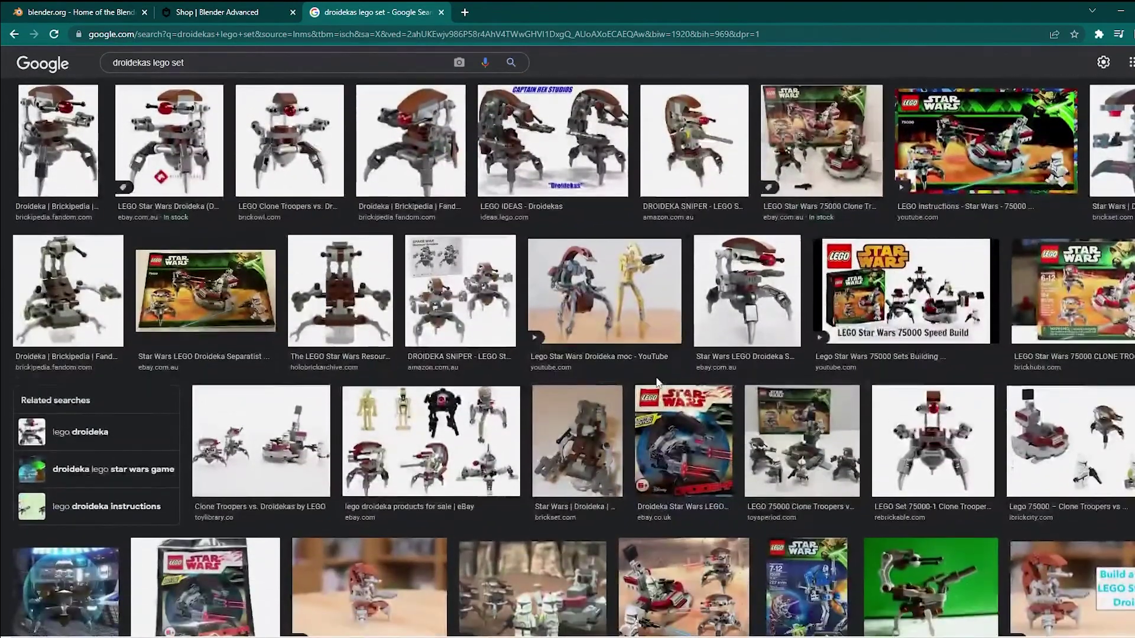
scroll(658, 385, down, 2)
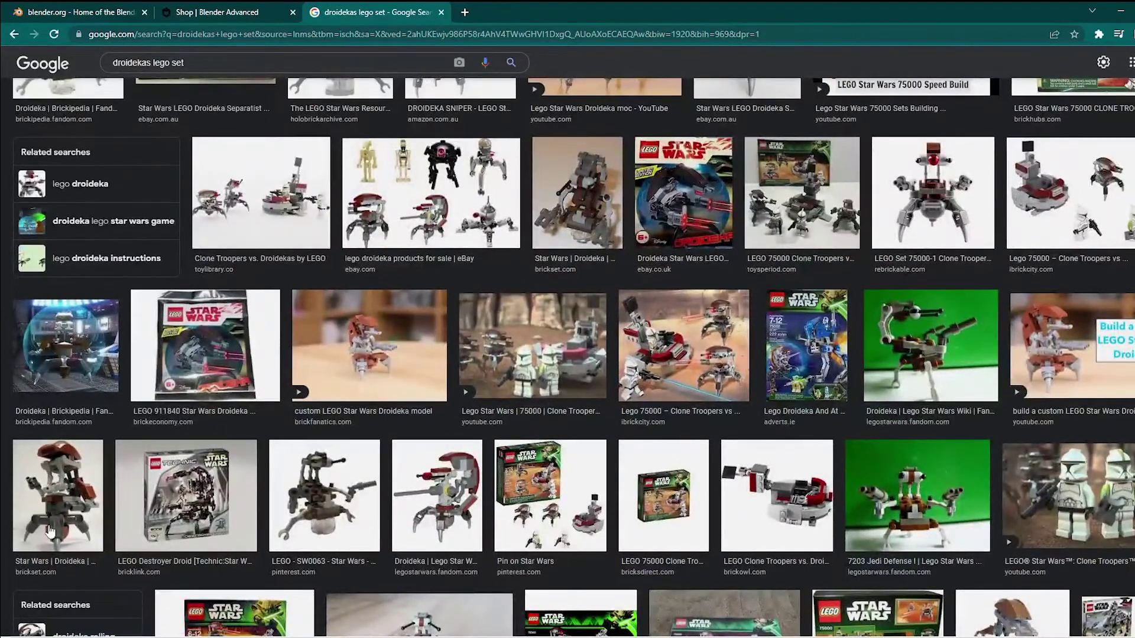
click(51, 532)
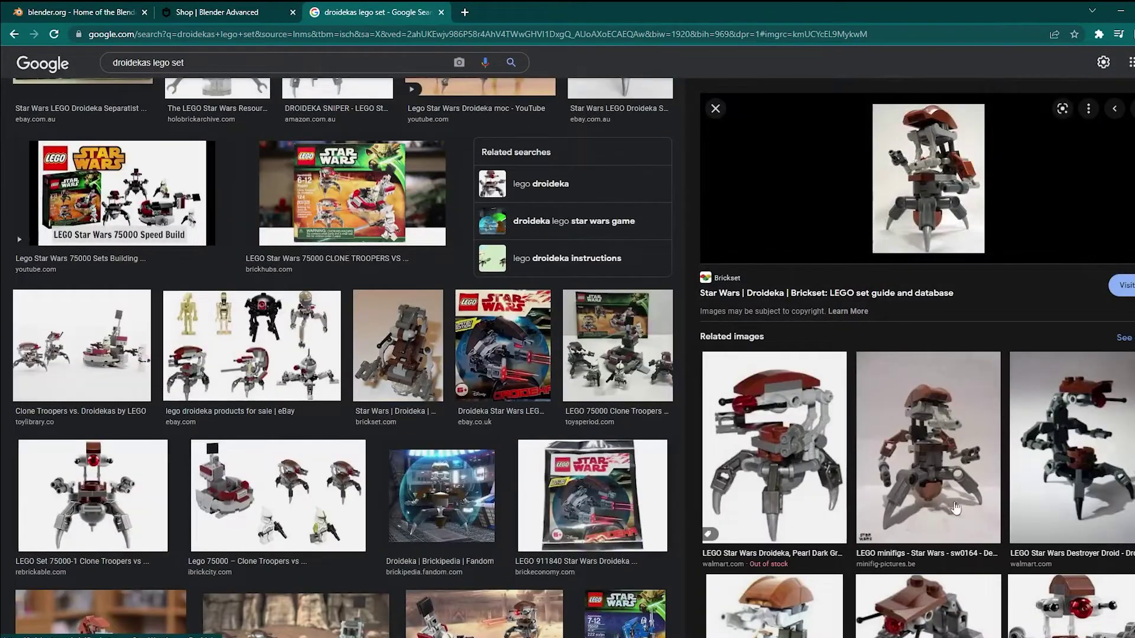
click(952, 503)
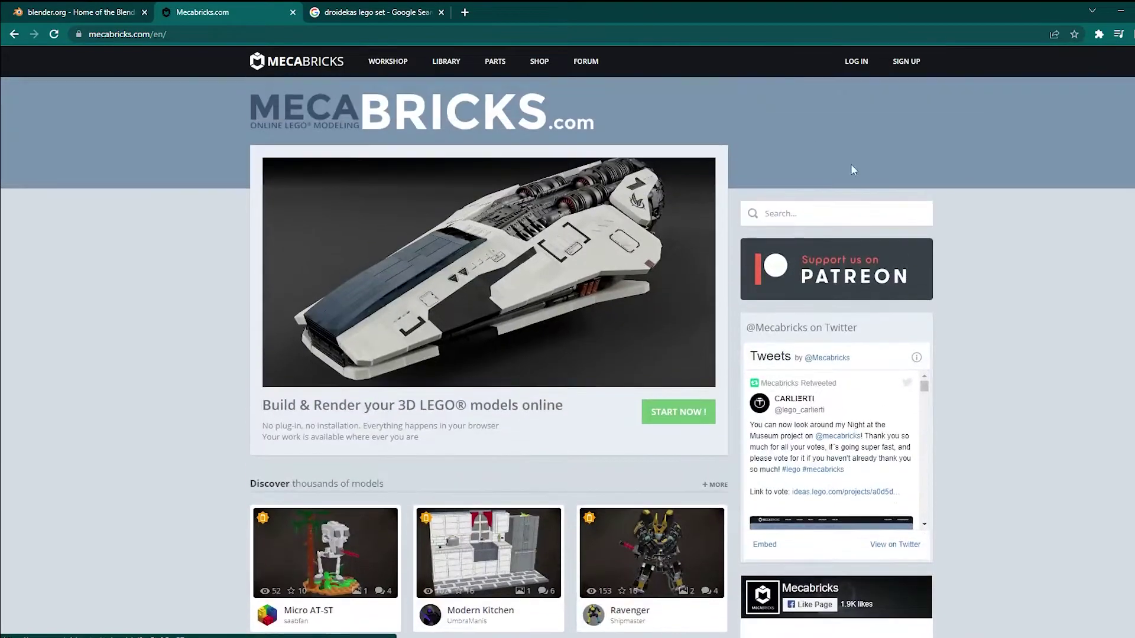
Search the Mecabricks library for "droideka" and open the sw0164 Destroyer Droid (Copper Top) model
click(818, 216)
text(droideka)
key(Return)
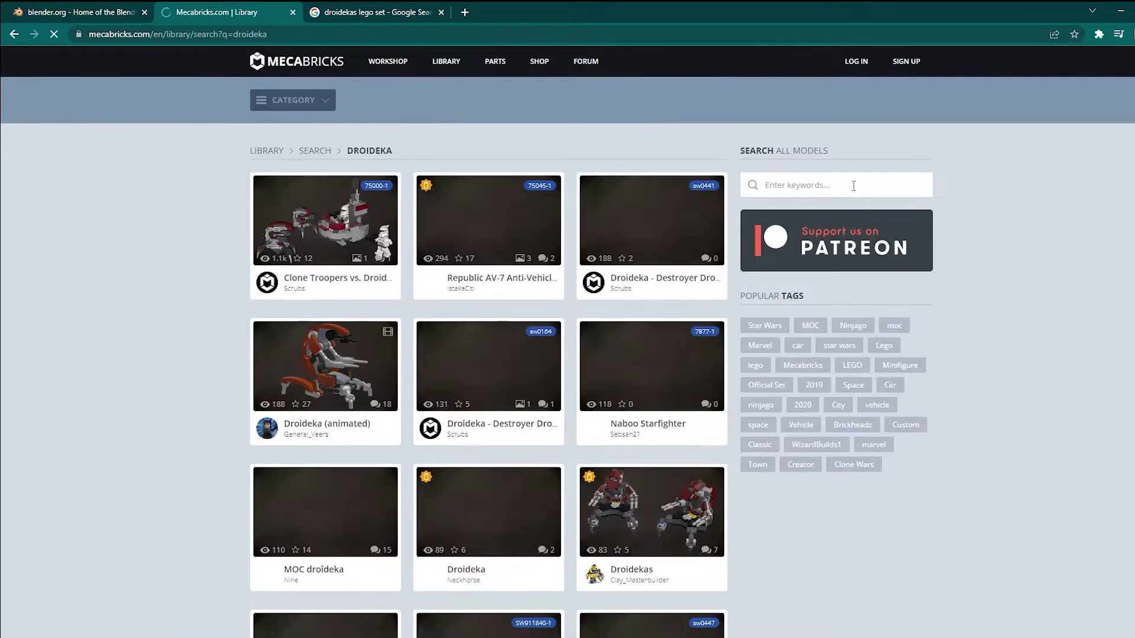
scroll(589, 285, down, 2)
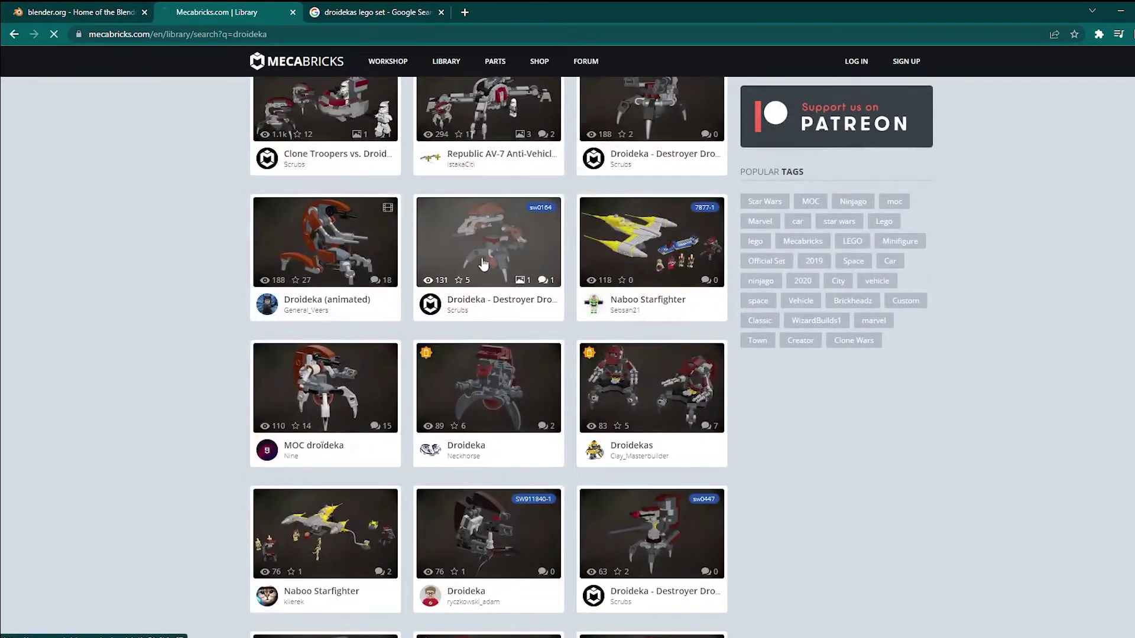
click(484, 264)
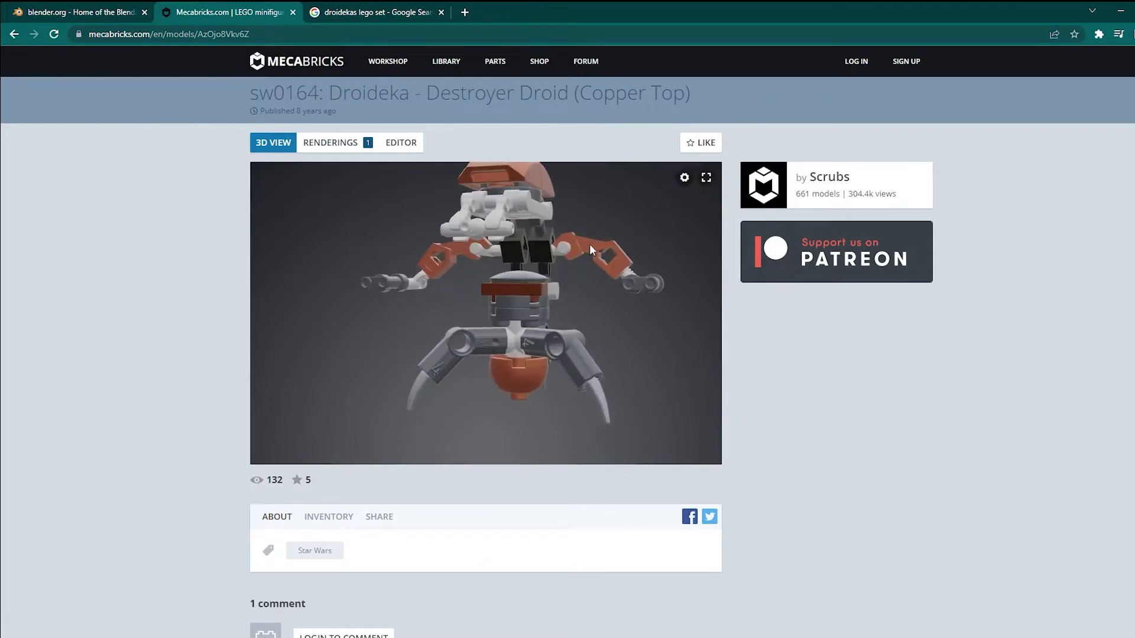
Inspect the droideka in the 3D view, open it in the Mecabricks editor and examine the model there
scroll(590, 250, down, 5)
drag(572, 265, 532, 273)
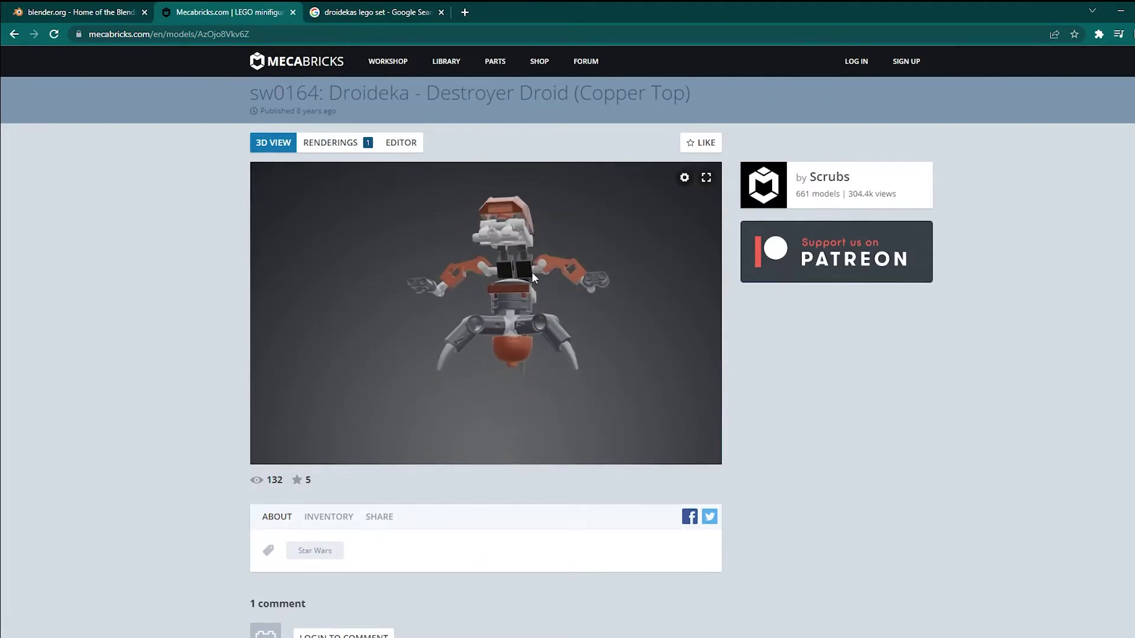
click(401, 143)
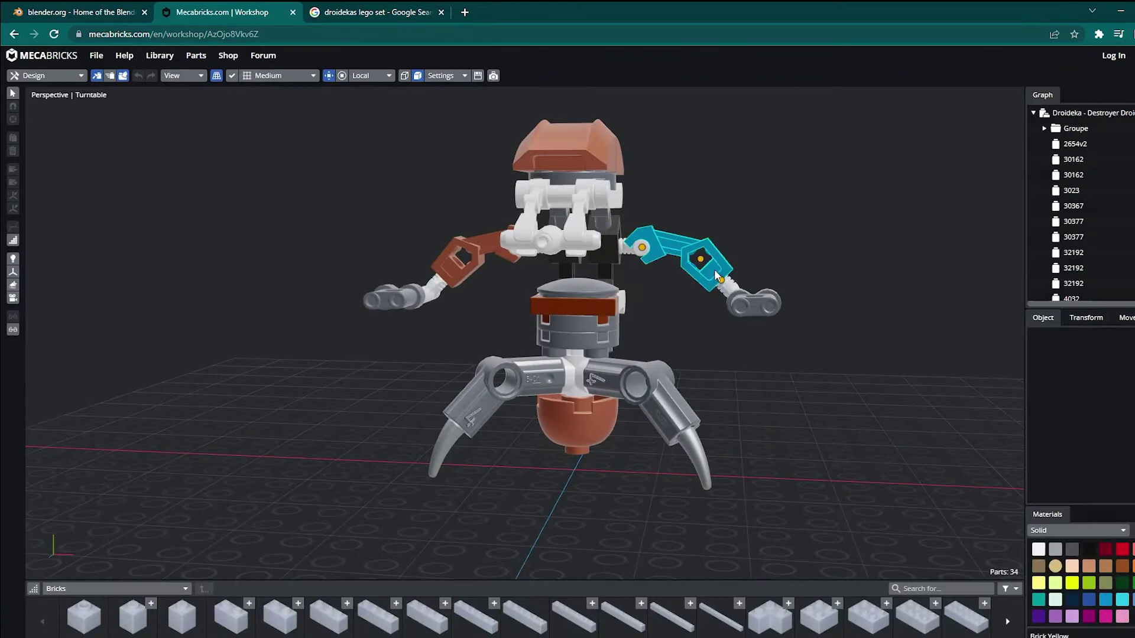
click(714, 269)
drag(762, 284, 799, 295)
scroll(752, 316, down, 2)
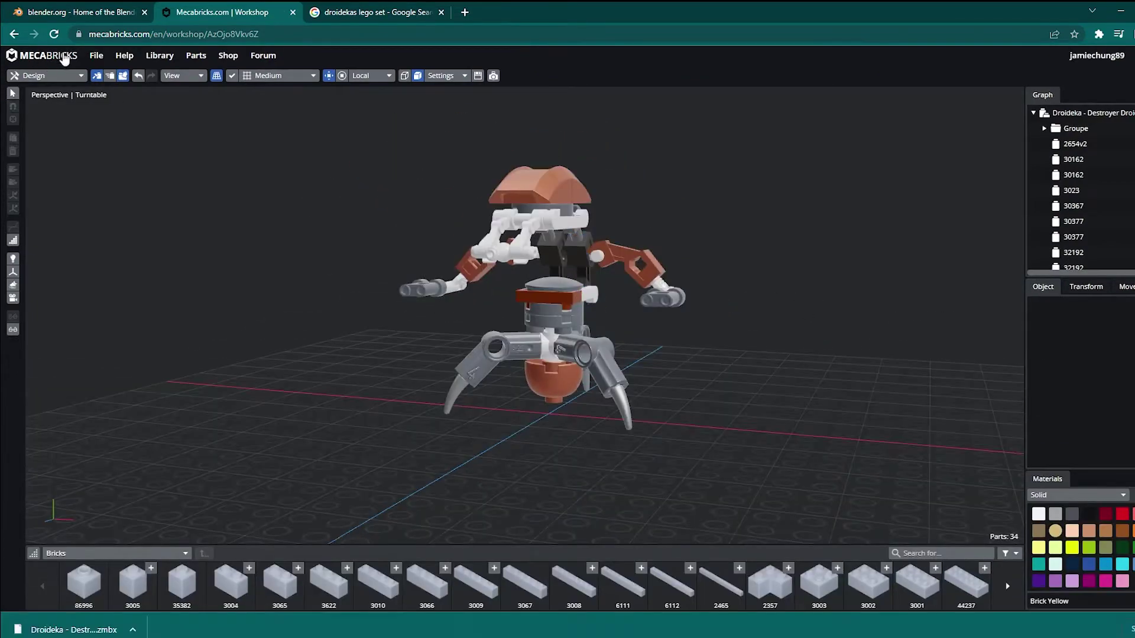
Export the droideka model in the Blender Add-on (.zmbx) format
click(96, 55)
click(160, 139)
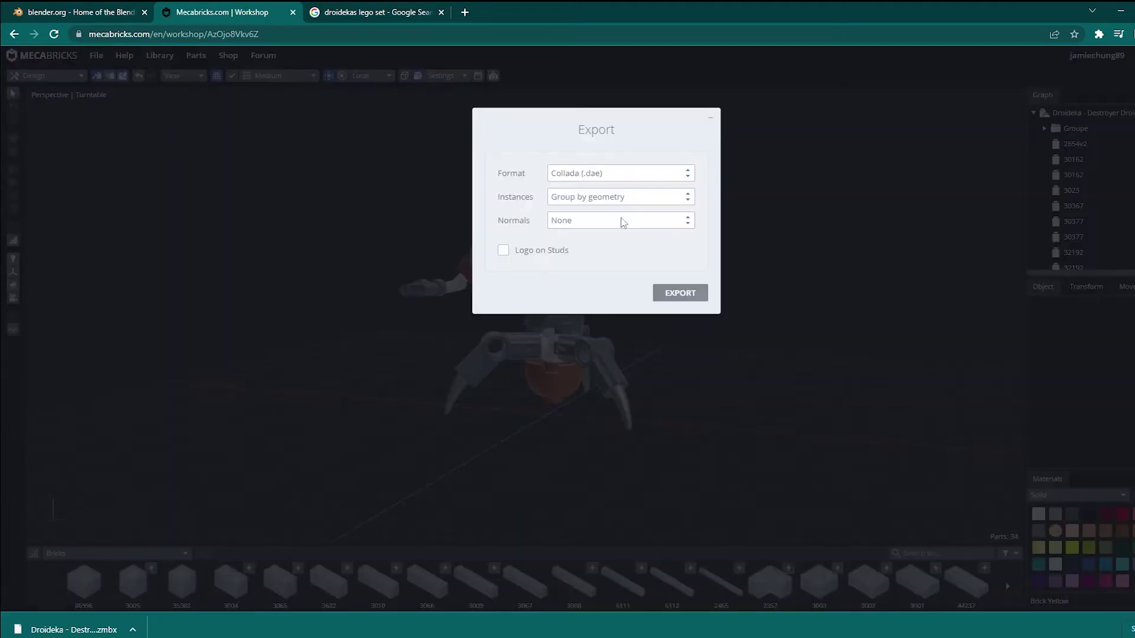
click(648, 183)
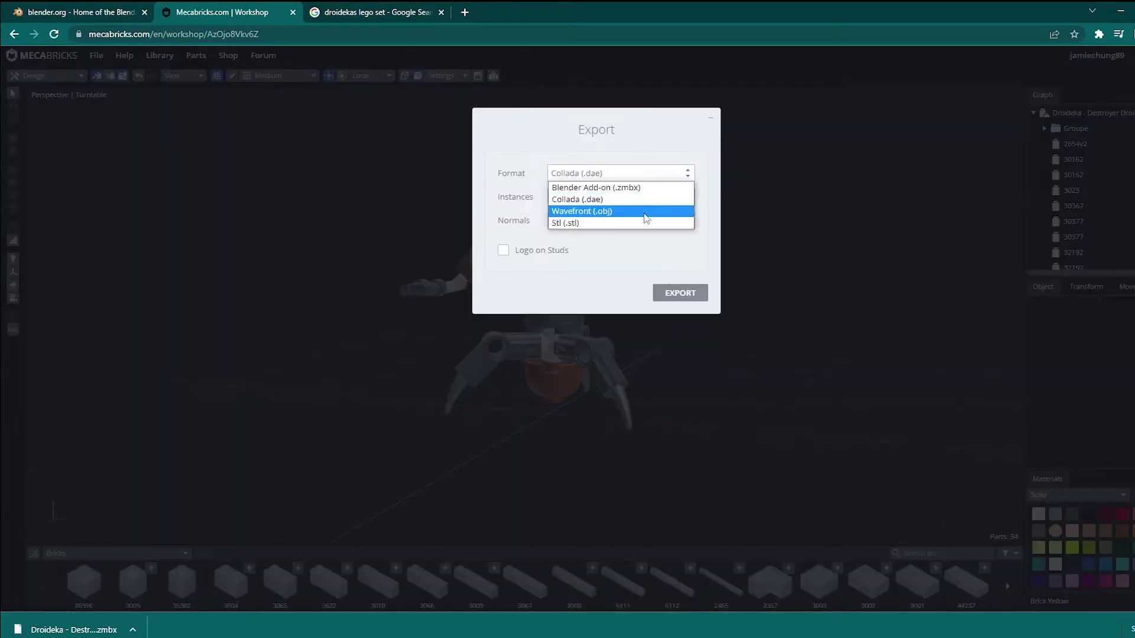
click(651, 185)
click(681, 225)
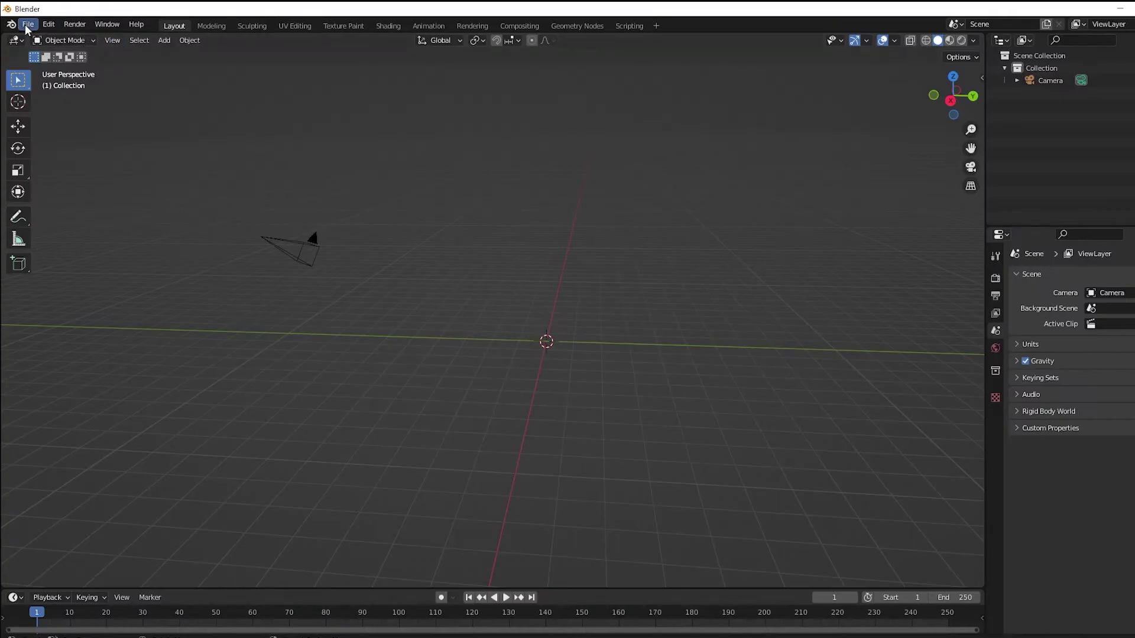
Switch to Blender and import the Mecabricks file "Droideka - Destroyer Droid (Copper Top).zmbx" with Logo on studs enabled
click(28, 26)
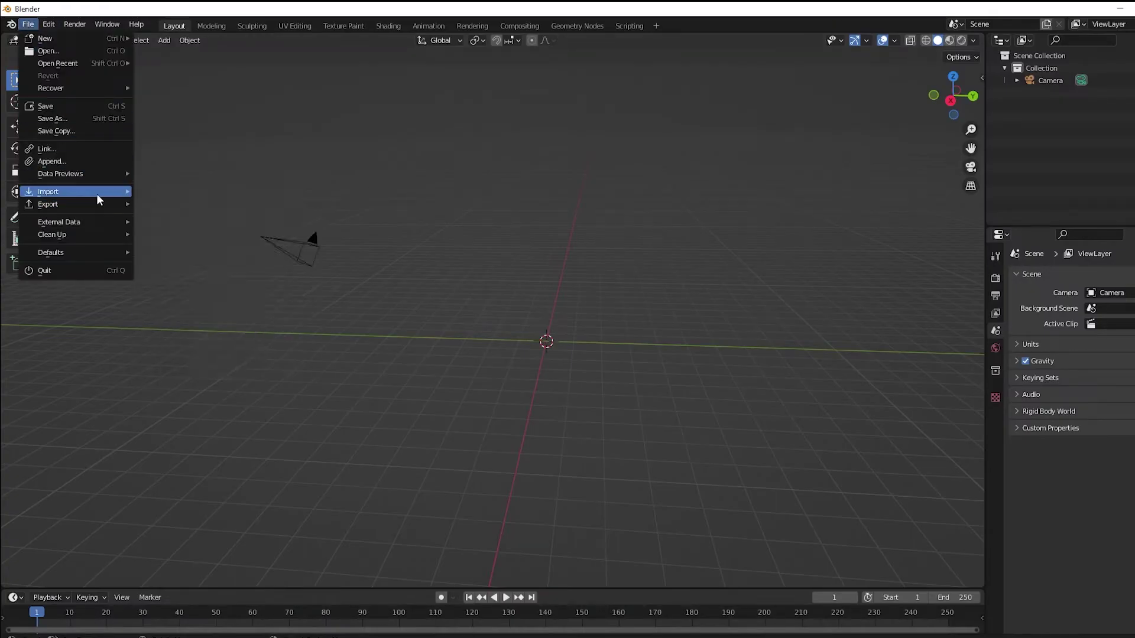
mouse_move(97, 192)
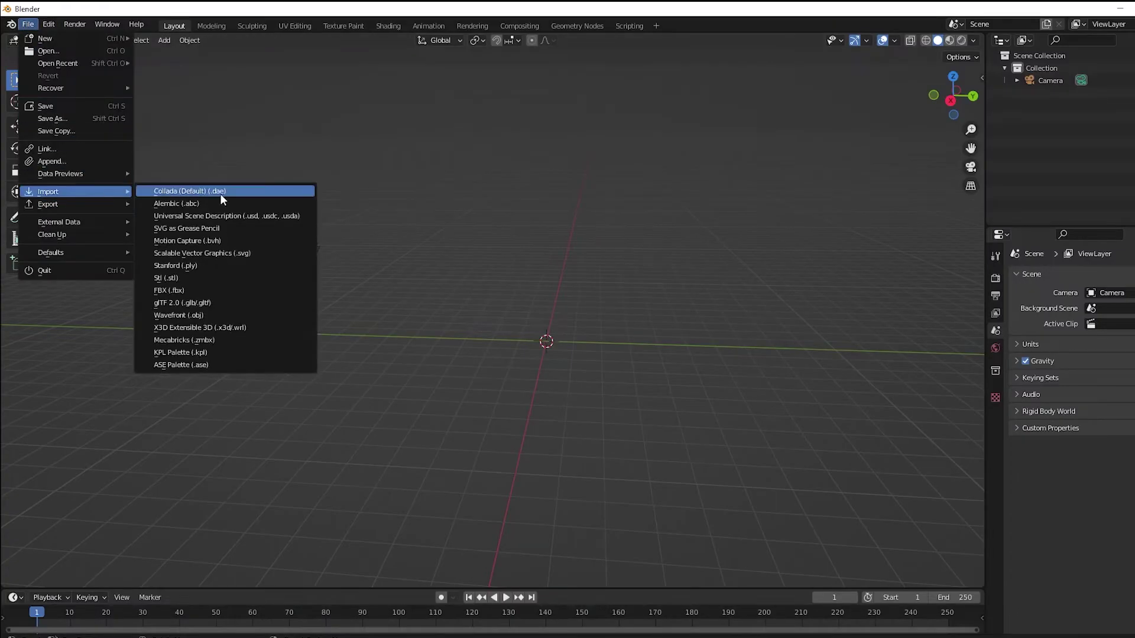
click(225, 340)
double_click(513, 196)
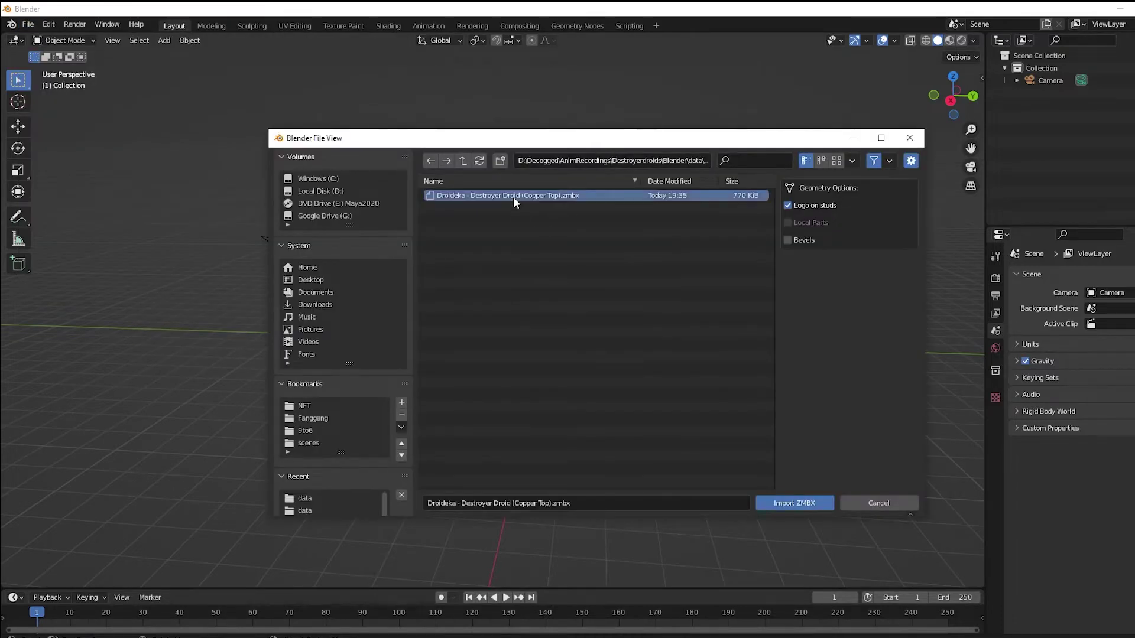
Add a UV sphere at the droid's base and scale it up uniformly to about 40.8
middle_drag(572, 319, 611, 370)
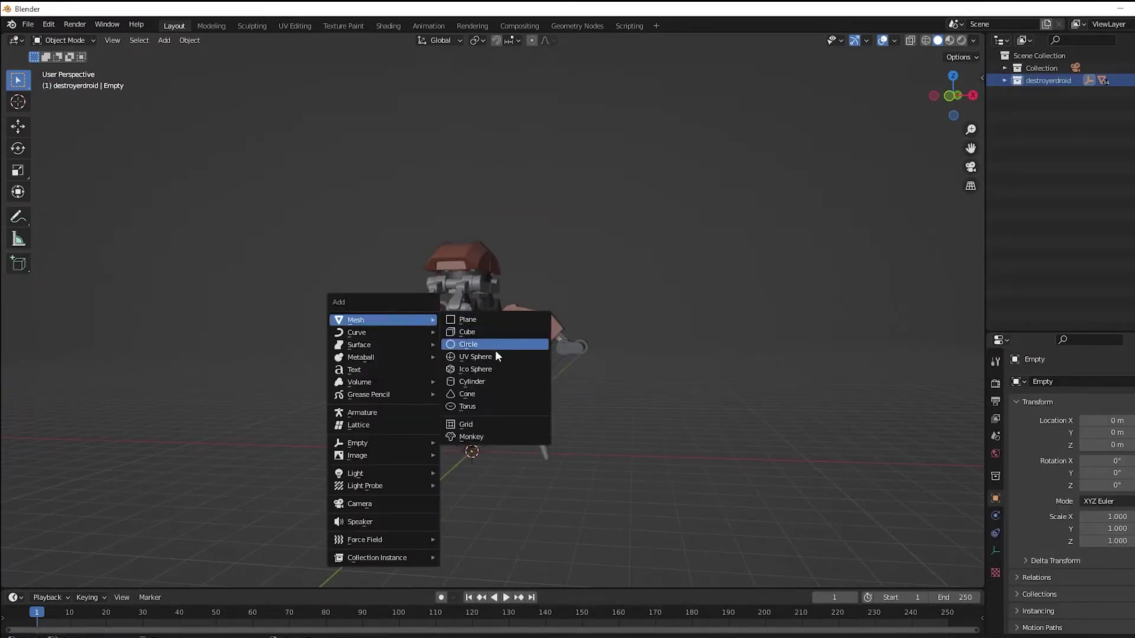
click(495, 356)
key(s)
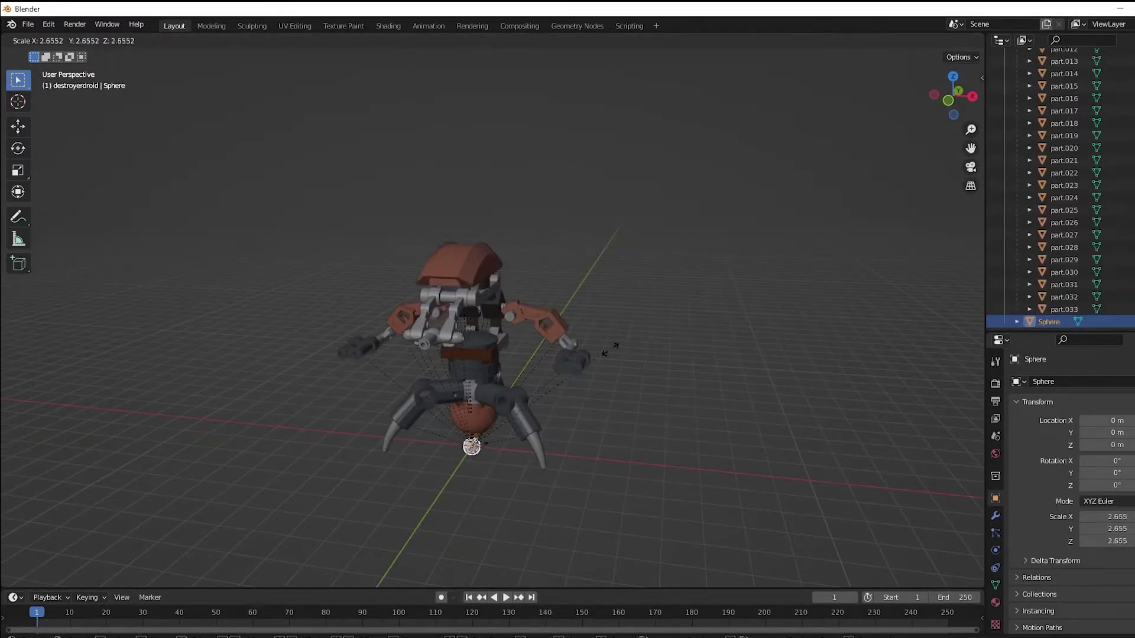
click(658, 317)
scroll(572, 338, down, 4)
key(s)
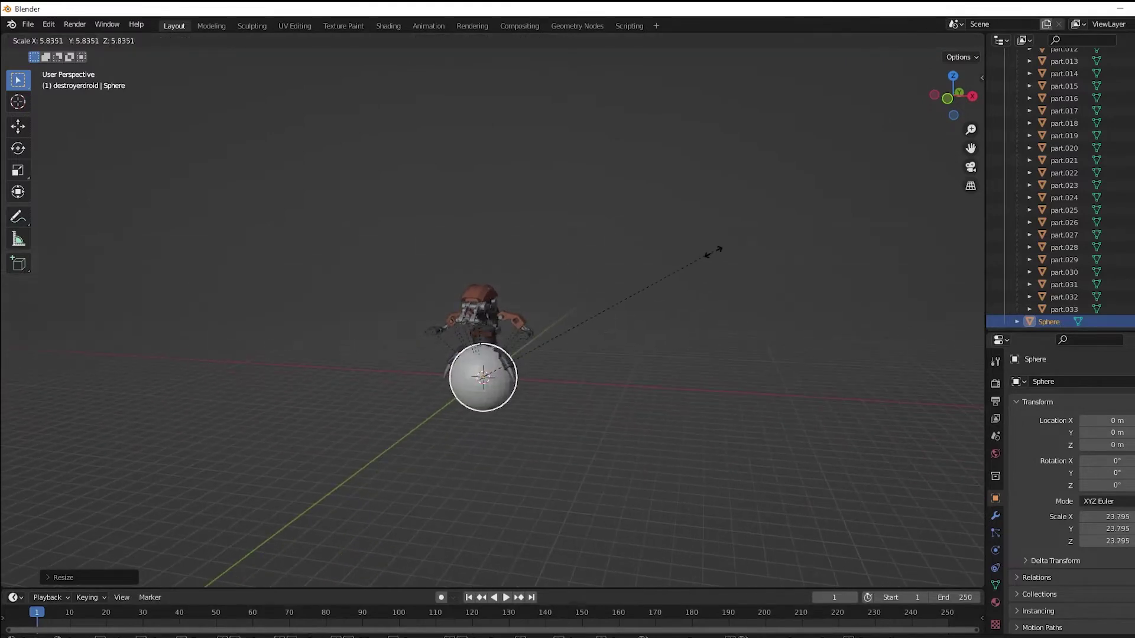
click(714, 251)
key(s)
click(585, 325)
Move the sphere up along the Z axis to about 37.2 m so it surrounds the droid
key(g)
key(z)
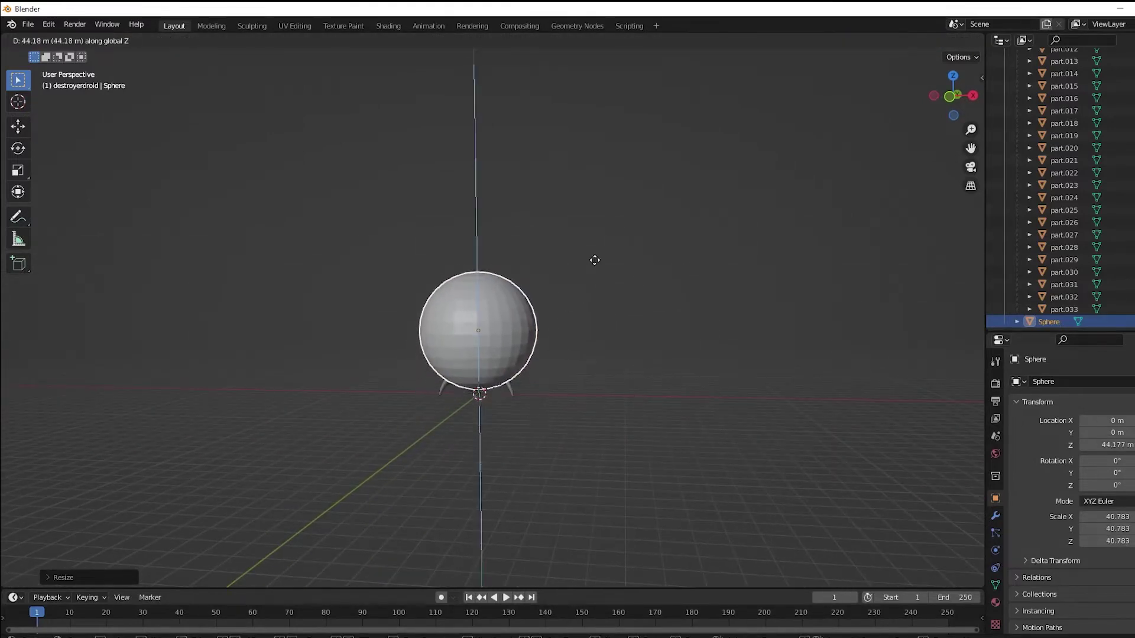
click(556, 295)
Turn on X-ray and refit the sphere around the droid at a scale of about 33.1 and a Z location of about 33.05 m
key(alt+z)
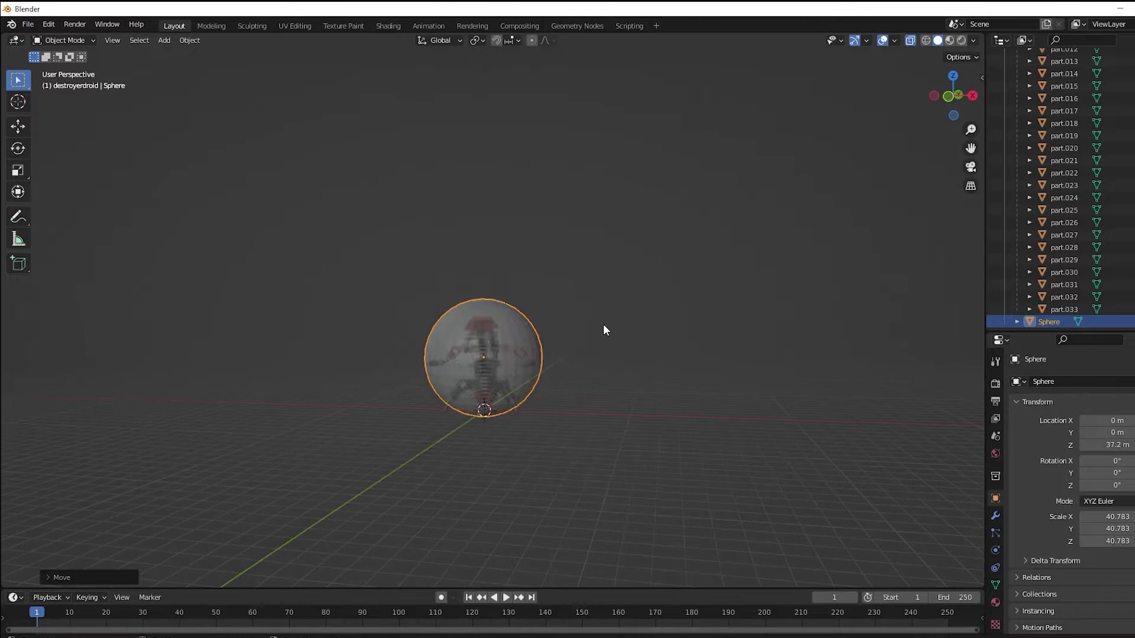
key(s)
click(608, 325)
middle_drag(608, 325, 534, 334)
key(g)
key(z)
click(605, 331)
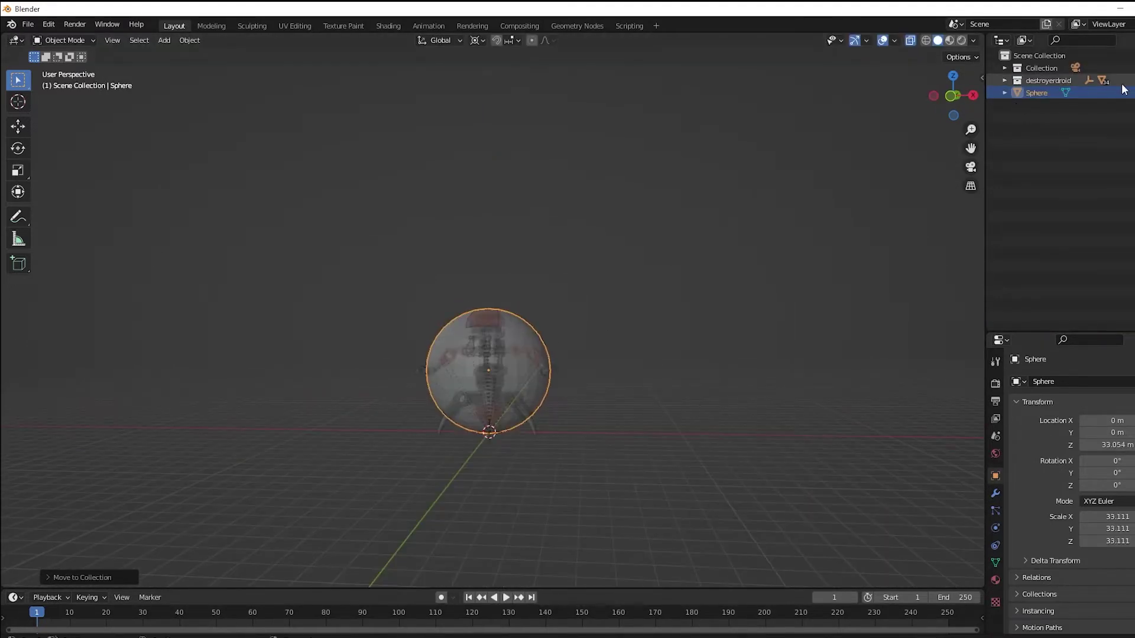
Exclude the destroyerdroid collection from the view layer, deselect the sphere and toggle X-ray shading
click(1131, 80)
scroll(638, 264, down, 4)
middle_drag(541, 277, 521, 294)
click(594, 309)
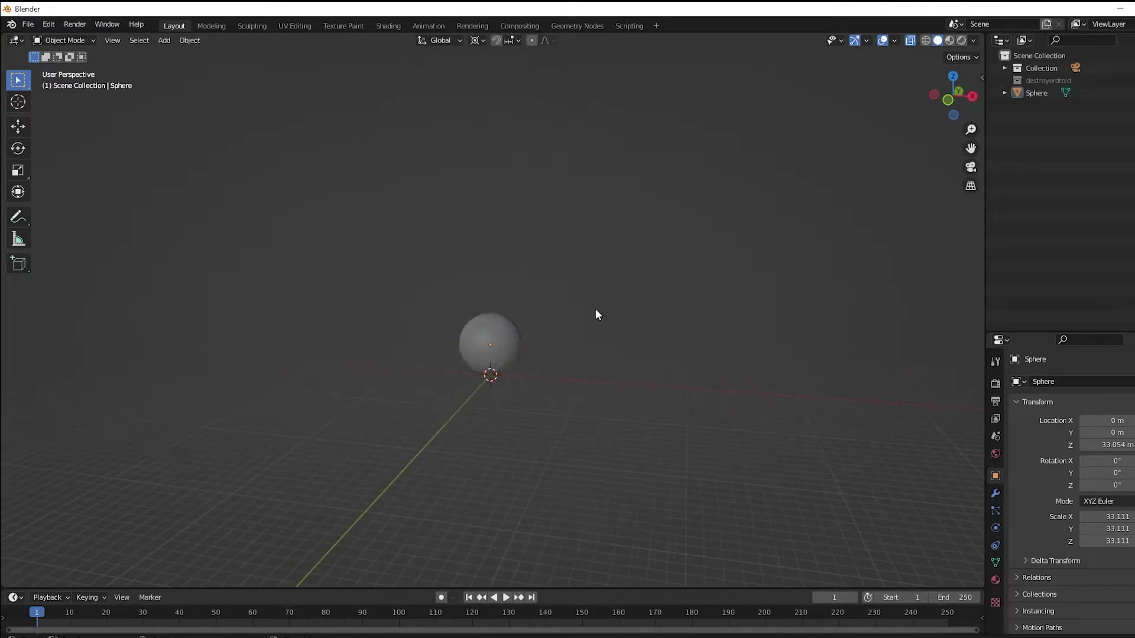
key(alt+z)
middle_drag(597, 321, 582, 336)
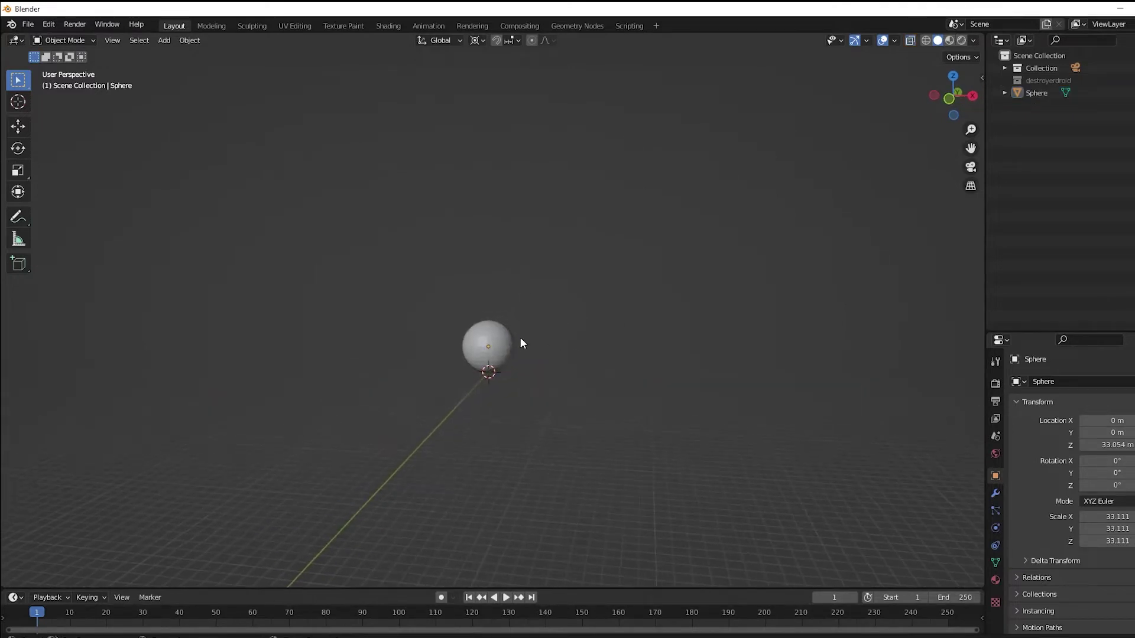
Add a plane at the base of the sphere and set its X, Y and Z scale to 1000
key(shift+a)
mouse_move(563, 340)
click(637, 340)
key(n)
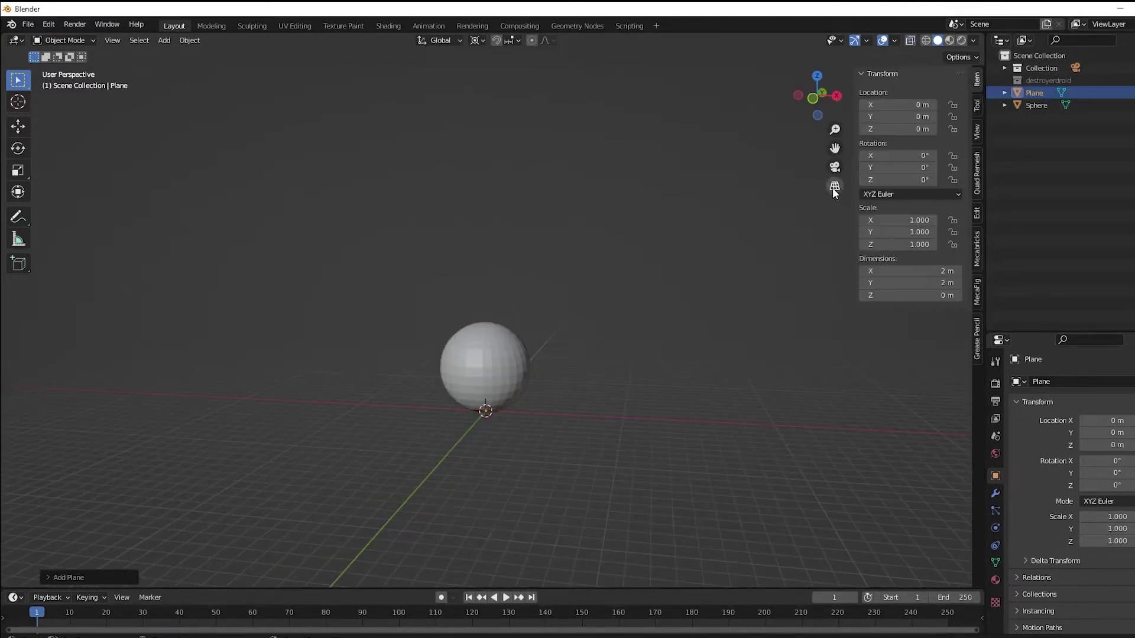
drag(918, 221, 918, 244)
text(100)
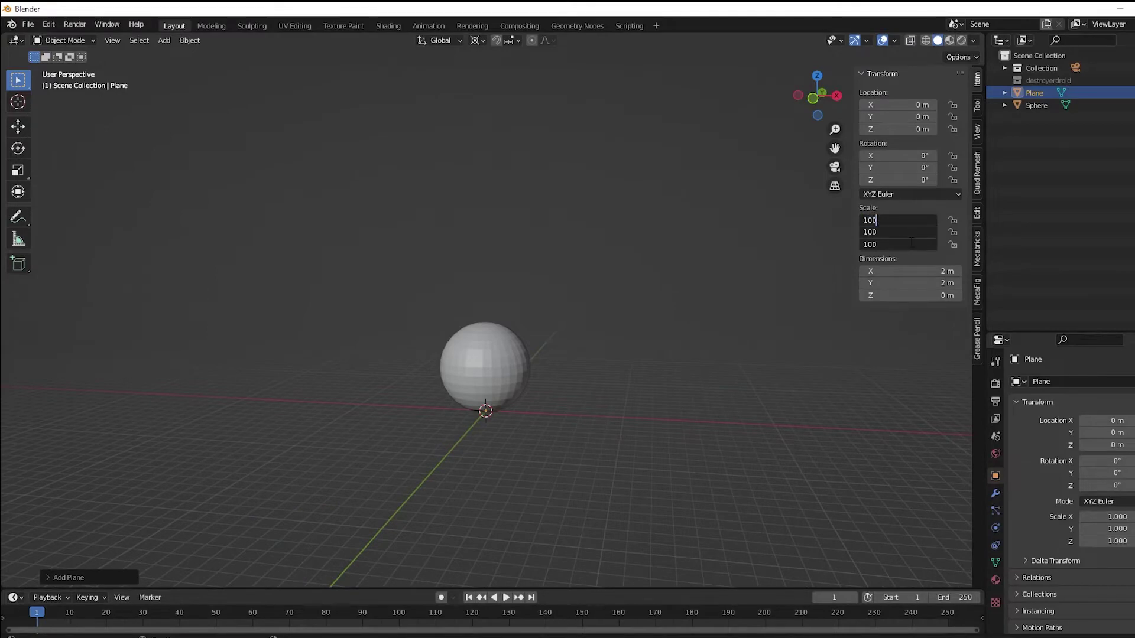
text(0)
key(Return)
middle_drag(495, 312, 474, 323)
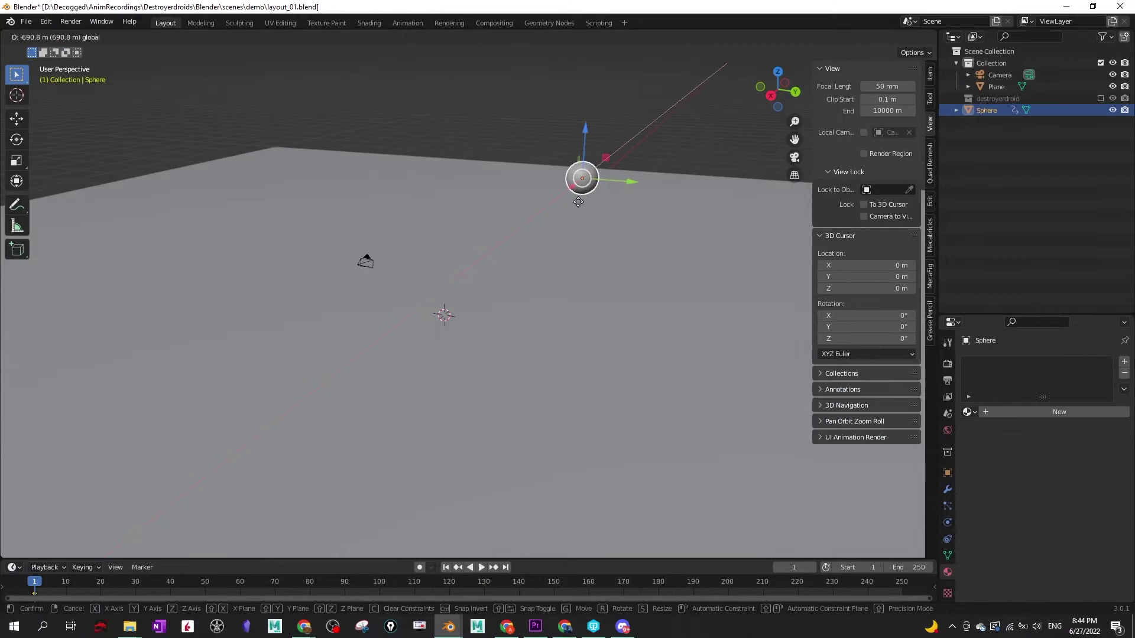
Place the sphere toward the far end of the ground plane and insert a transform keyframe at frame 1
click(521, 234)
key(i)
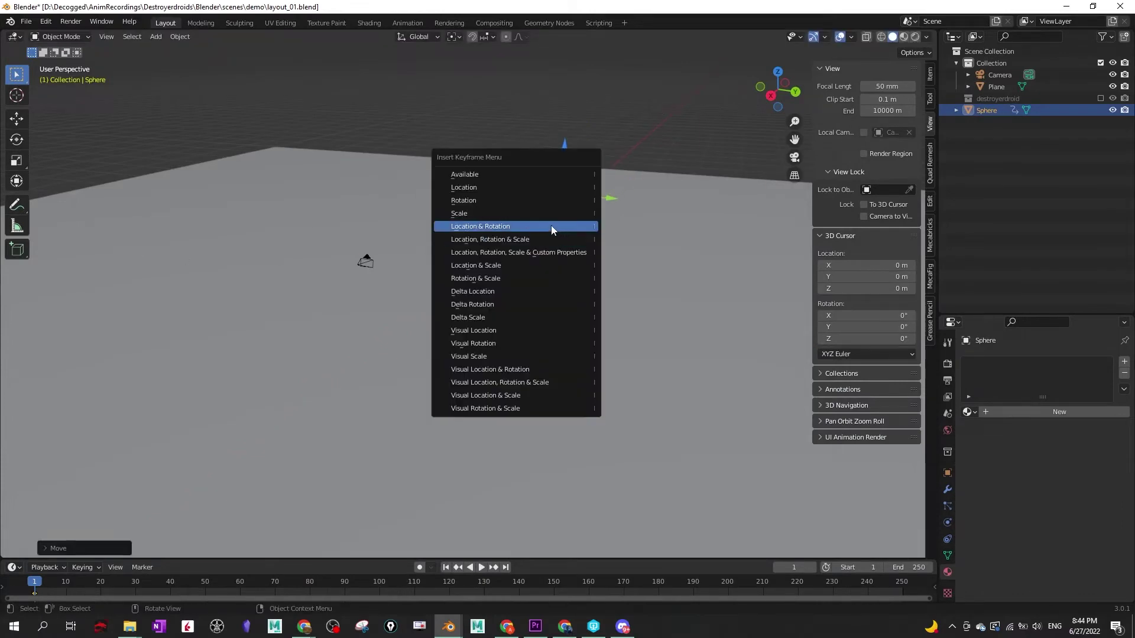
click(553, 235)
At frame 50, move the sphere toward the near side of the plane and keyframe it there
key(space)
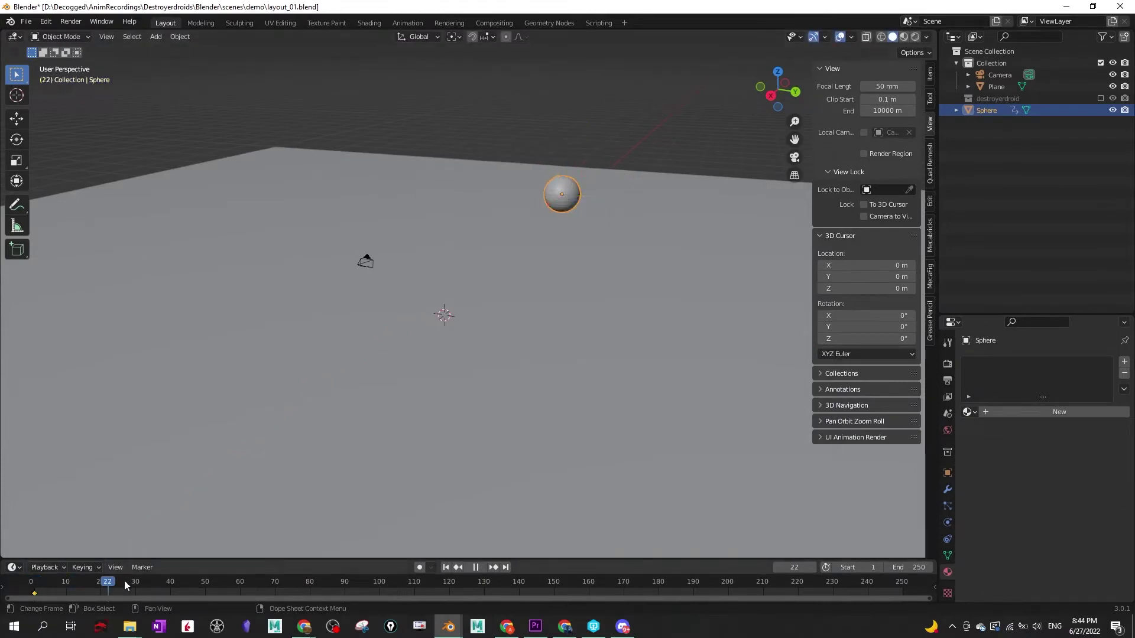
key(g)
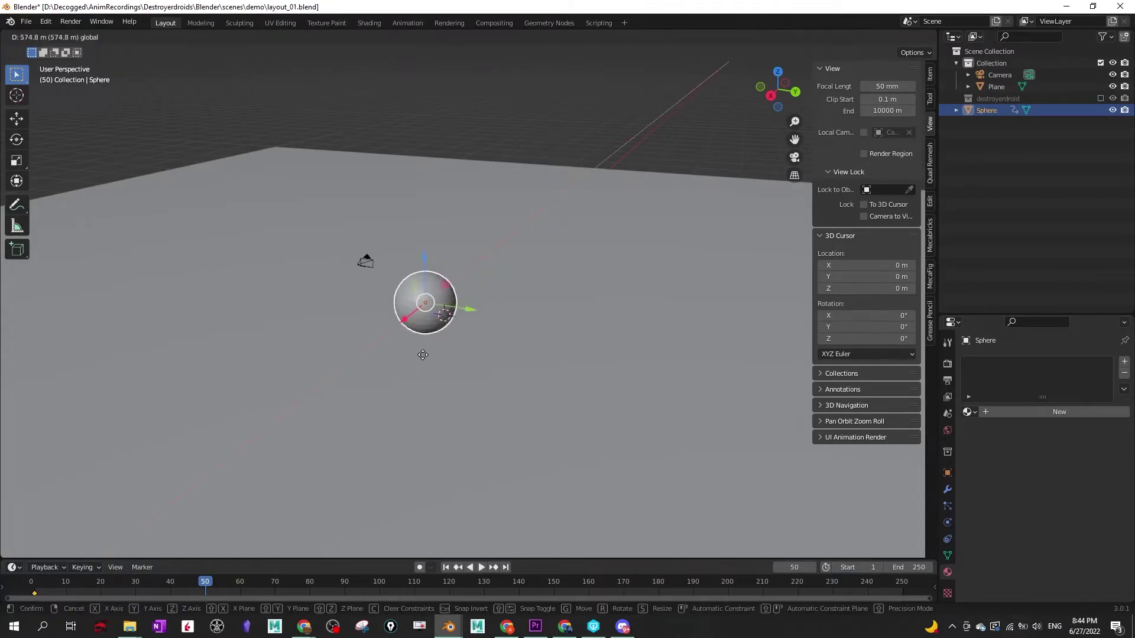
click(387, 393)
key(i)
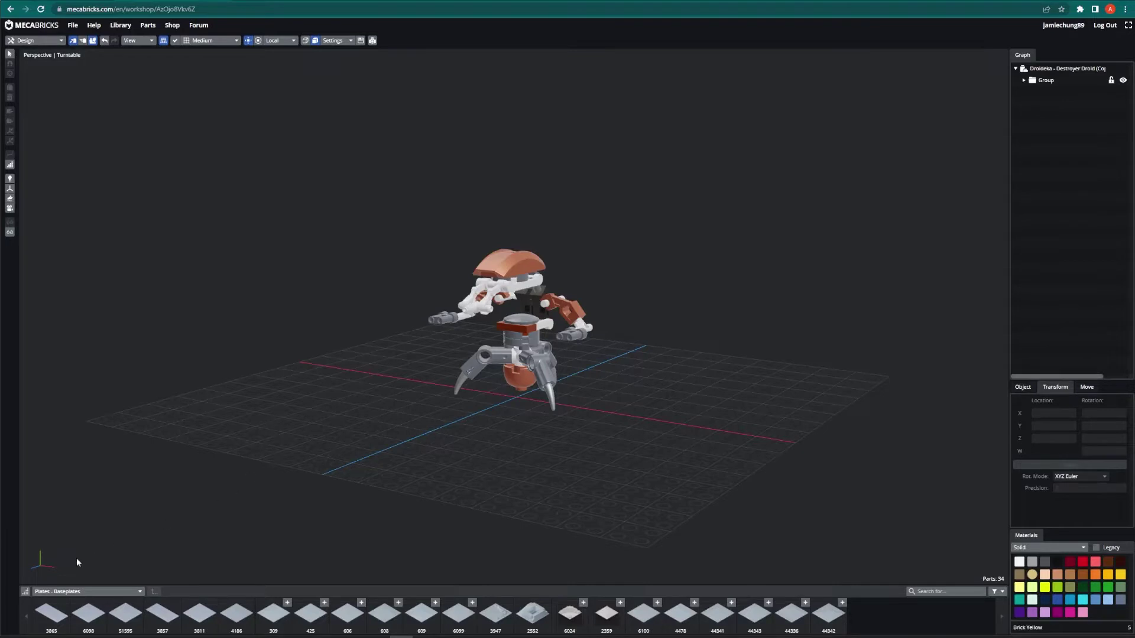
Switch to Mecabricks and add baseplate 309 from the Plates - Baseplates category under the droid
click(52, 594)
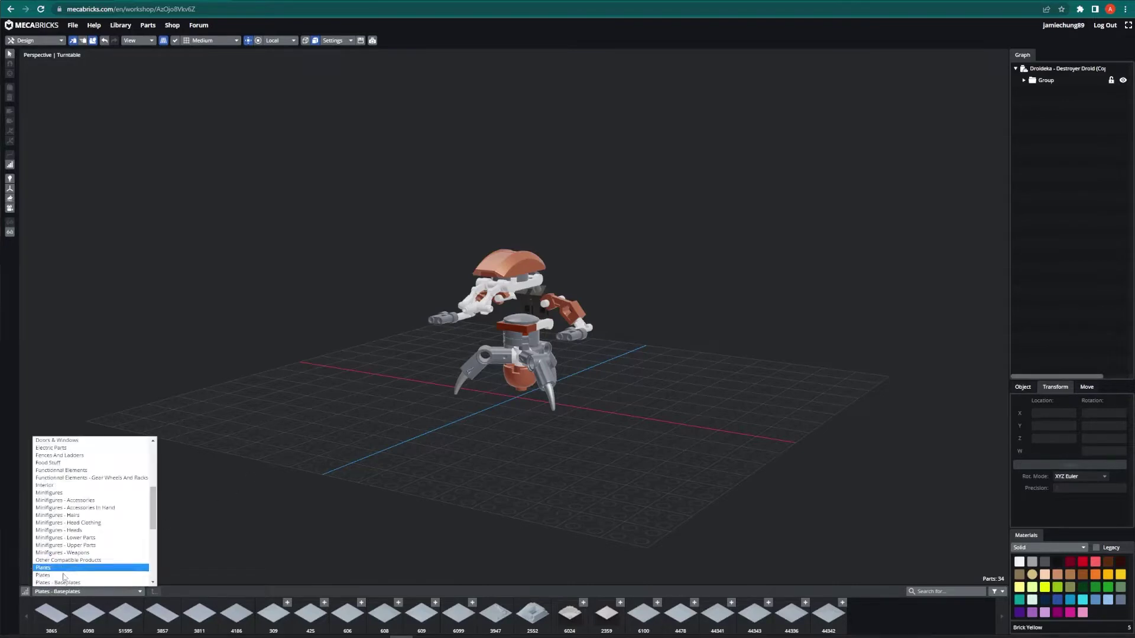
click(64, 585)
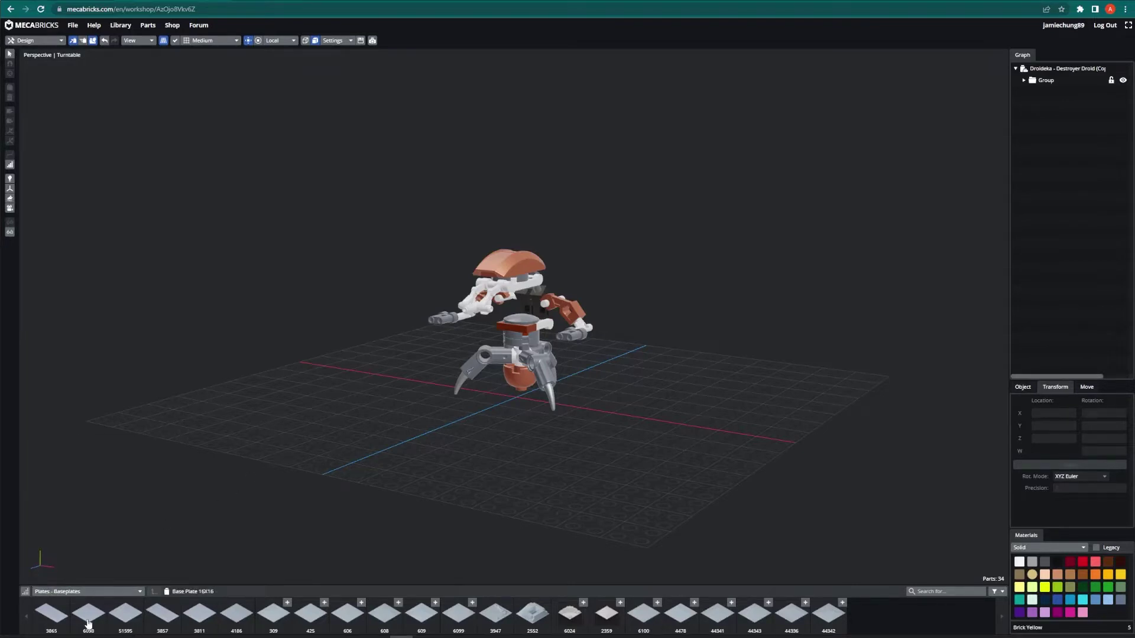
click(293, 625)
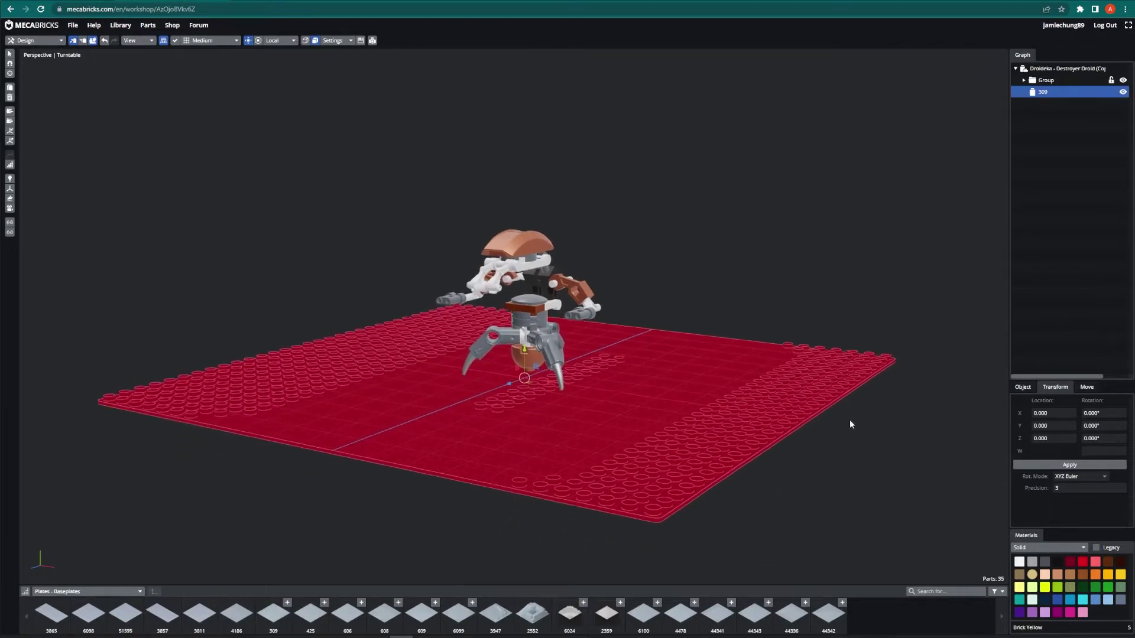
Colour the new baseplate solid Sand Blue and deselect it
scroll(850, 424, down, 3)
scroll(844, 431, up, 3)
drag(845, 428, 845, 470)
scroll(844, 462, down, 6)
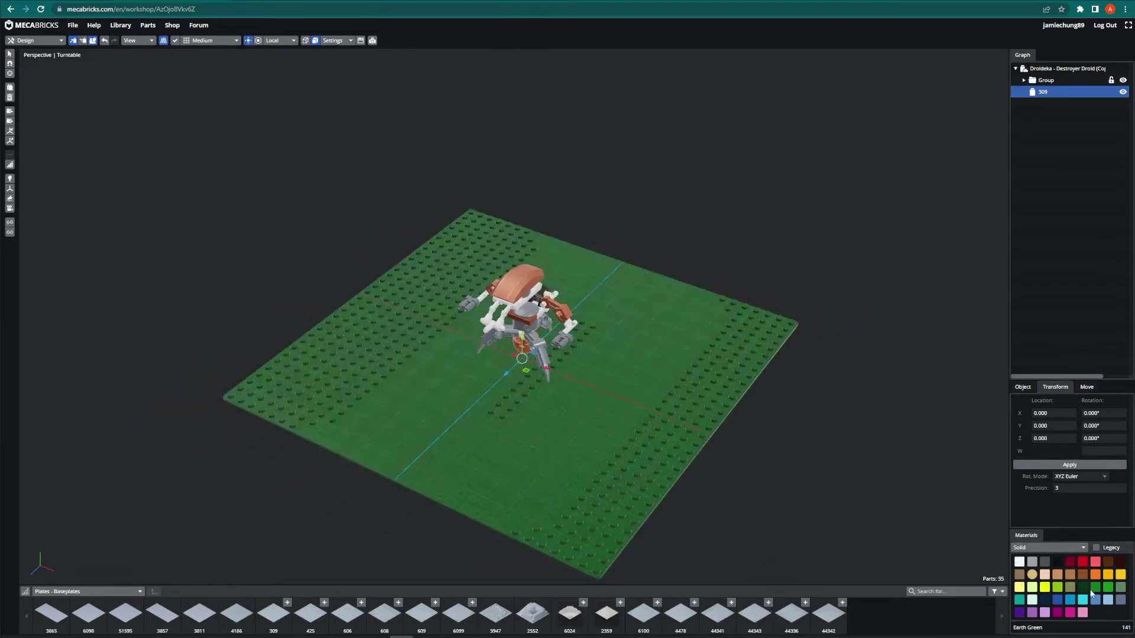
click(1122, 607)
click(776, 506)
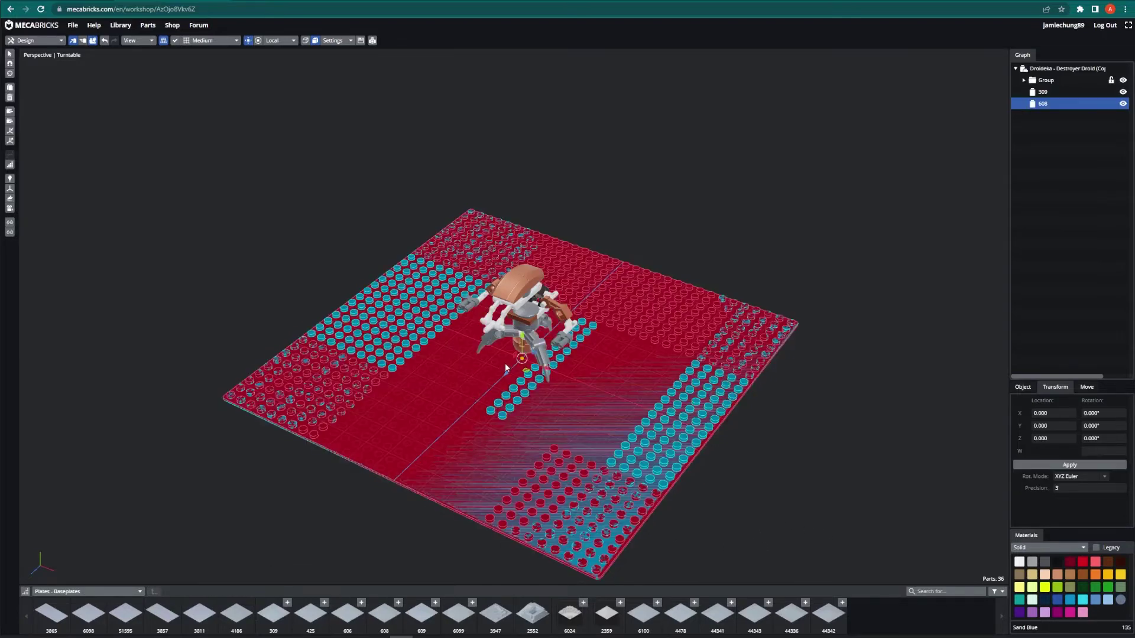
Add baseplate 608 and place it directly behind the first baseplate at Z -256
drag(512, 371, 709, 204)
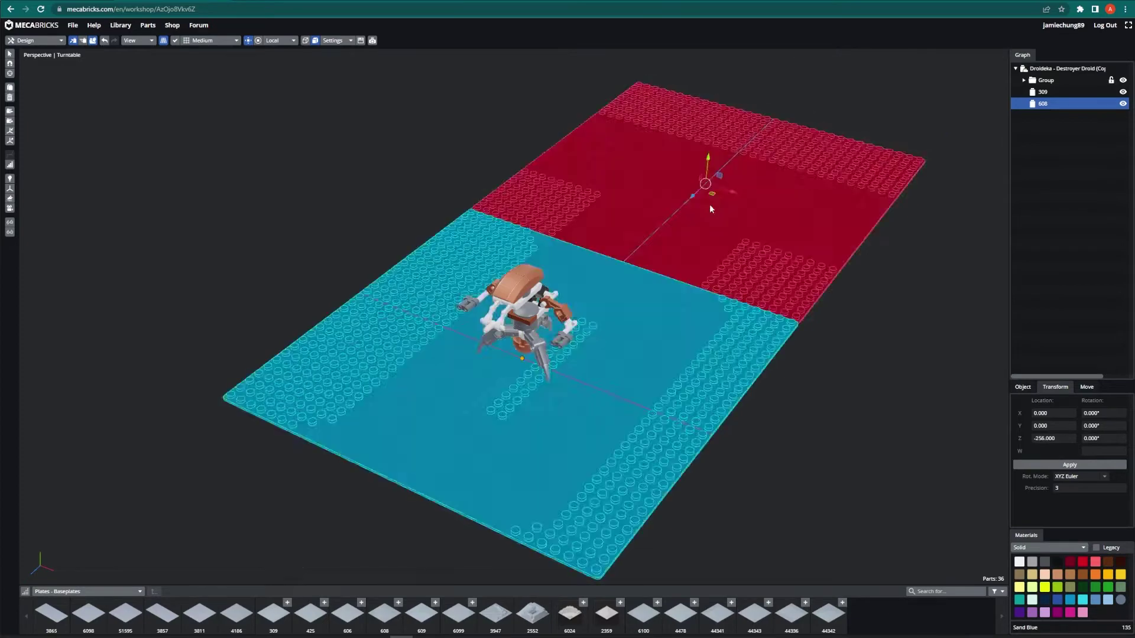
click(852, 357)
right_drag(763, 356, 706, 204)
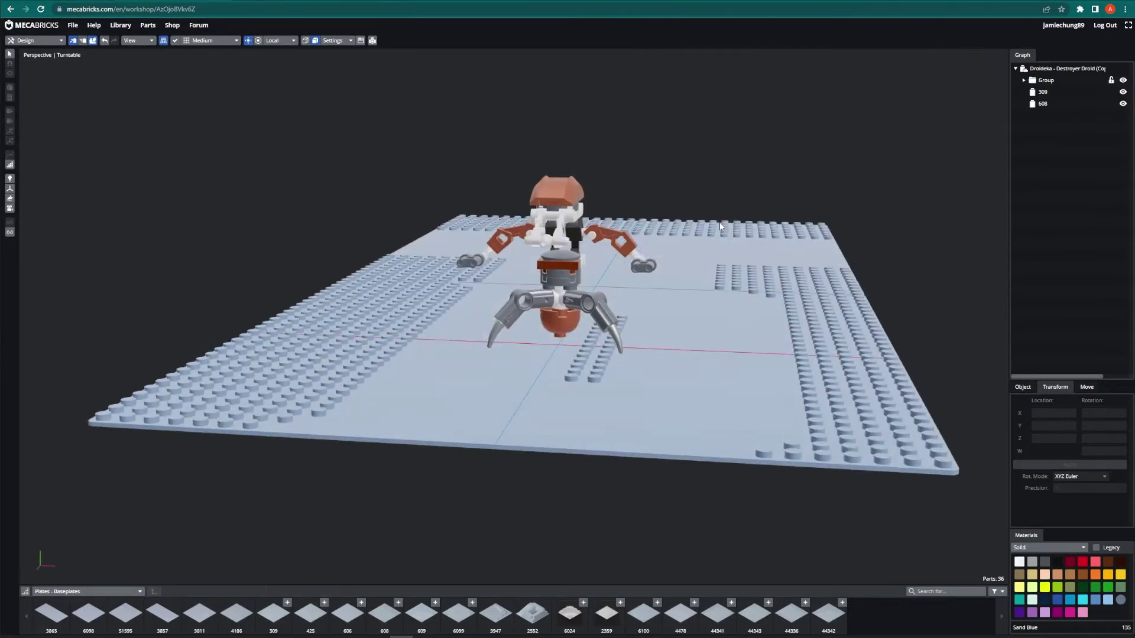
Add dish part 43898 from the Plates - Special - Circles category and place it at X 40, Y 64
click(61, 592)
click(101, 533)
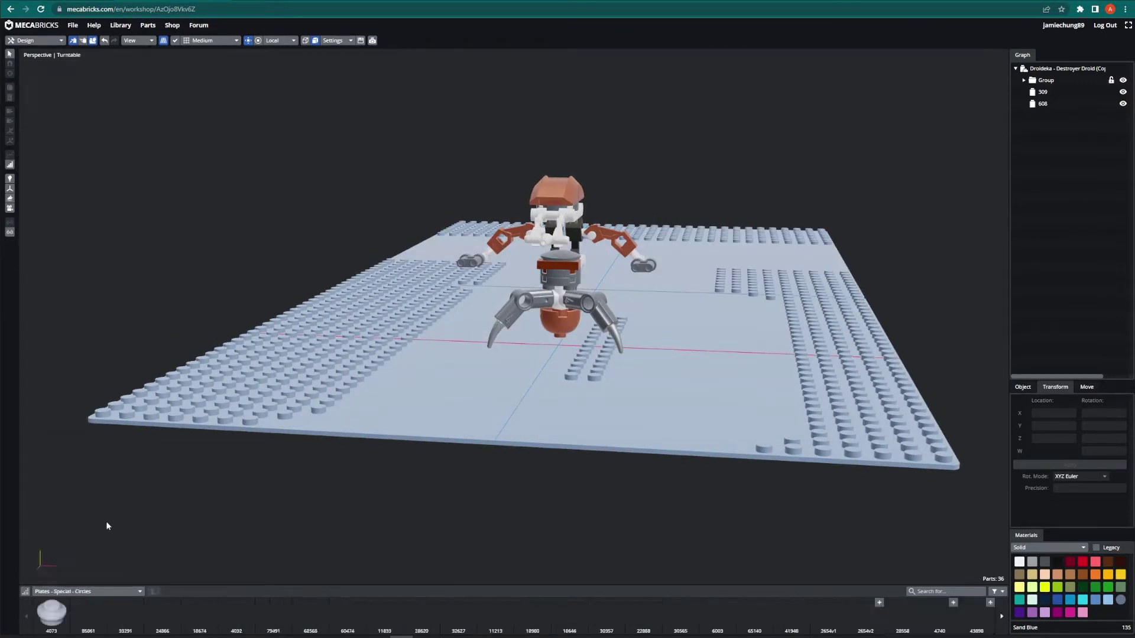
click(984, 621)
drag(544, 346, 663, 216)
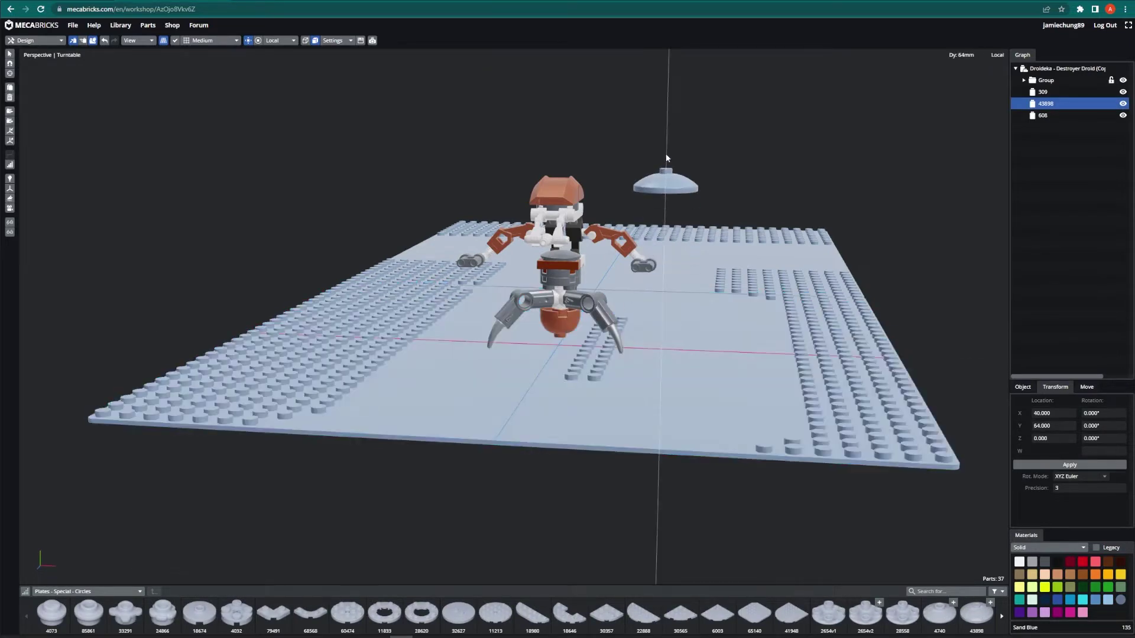
drag(666, 158, 666, 158)
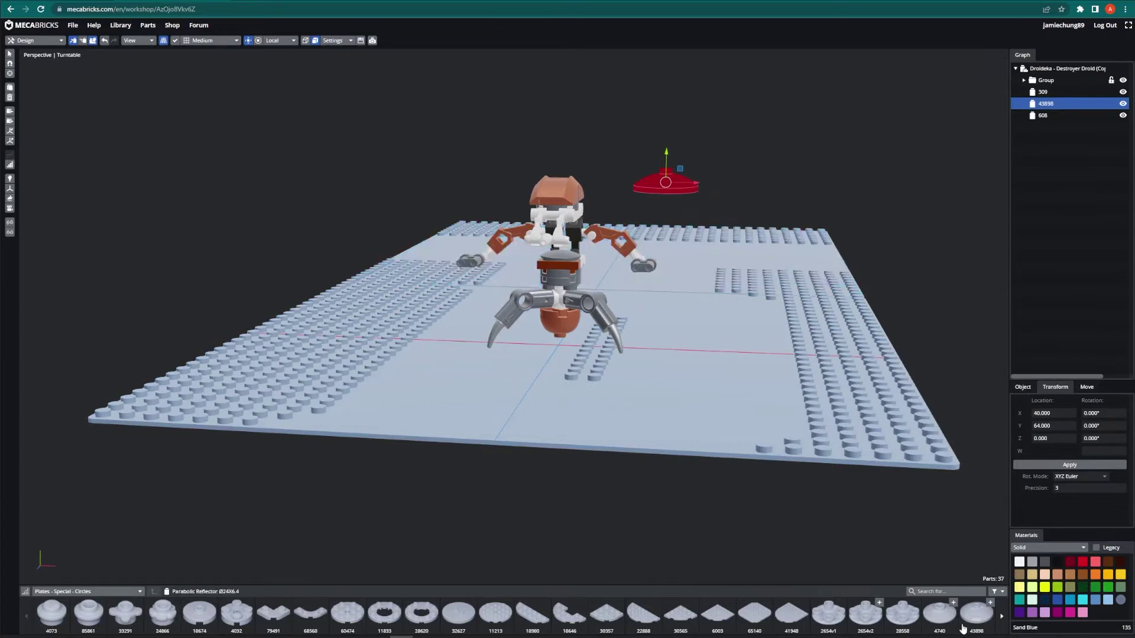
Add the large round tile 6177 and place it beside the dish at X 88, Y 64
scroll(546, 625, down, 1)
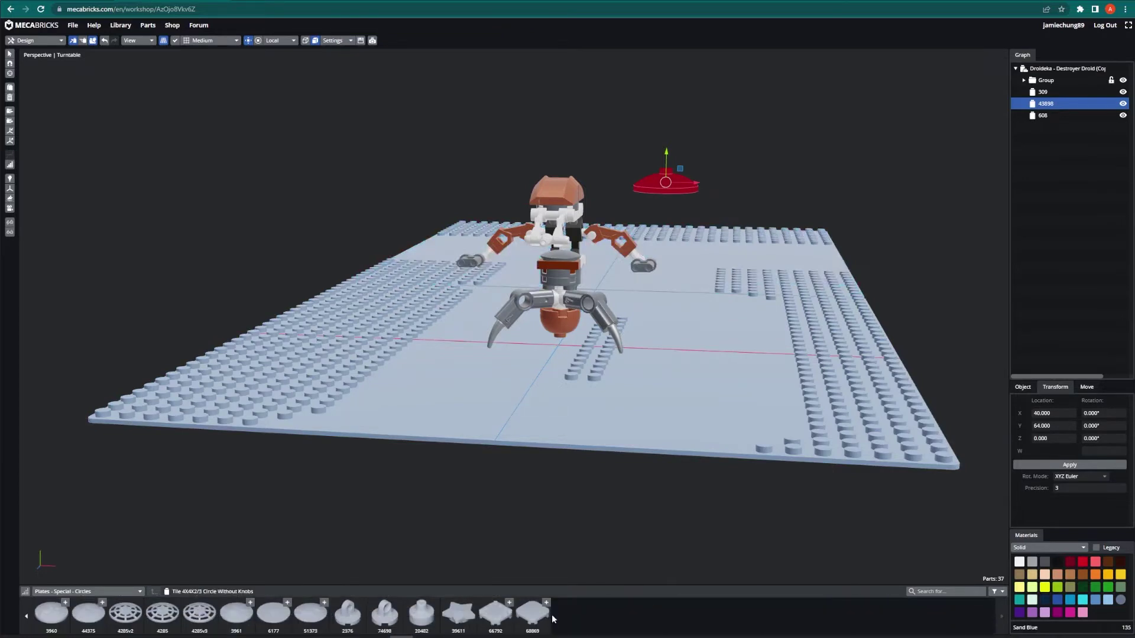
click(273, 628)
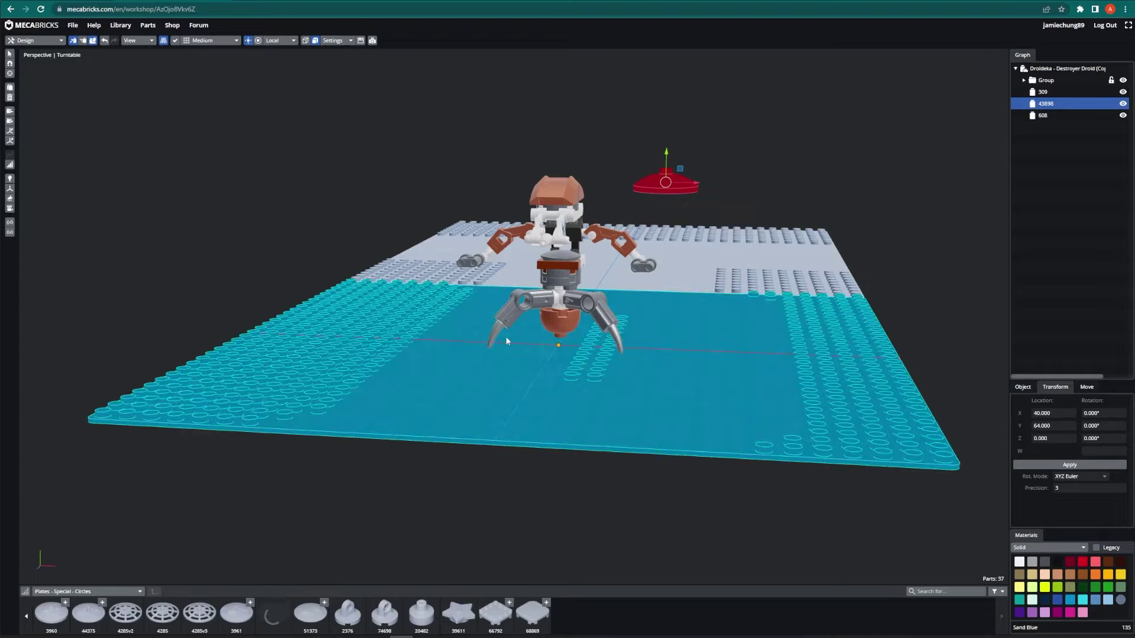
drag(796, 154, 834, 212)
mouse_move(790, 331)
mouse_down()
mouse_move(790, 281)
mouse_move(791, 322)
mouse_up()
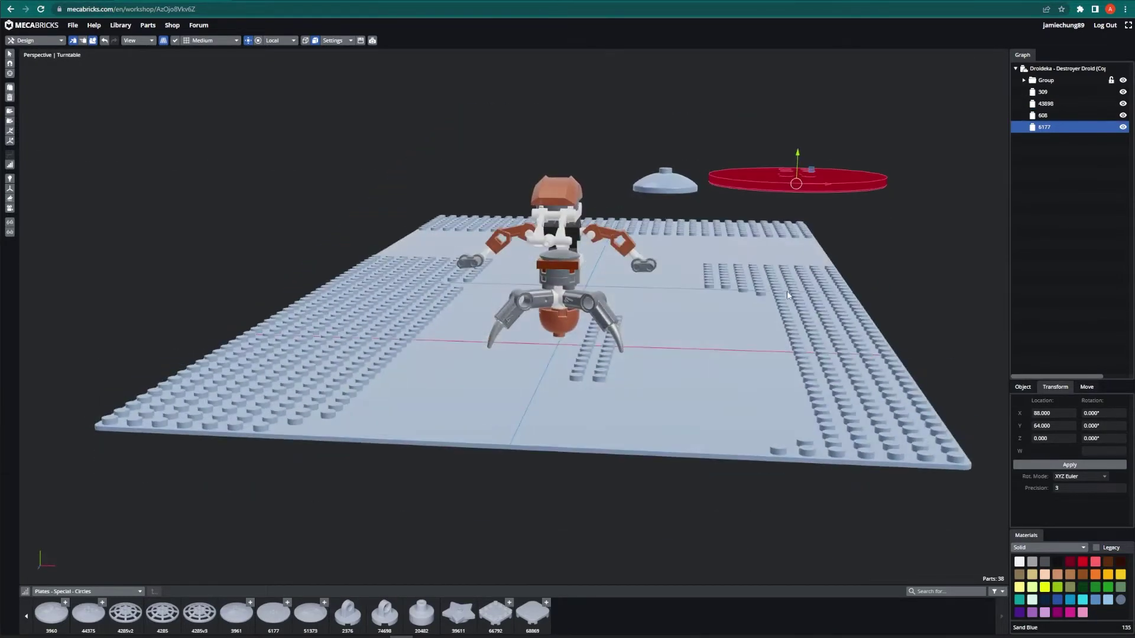
Colour the round tile and the dish Reddish Brown
click(1107, 562)
click(669, 179)
click(1108, 562)
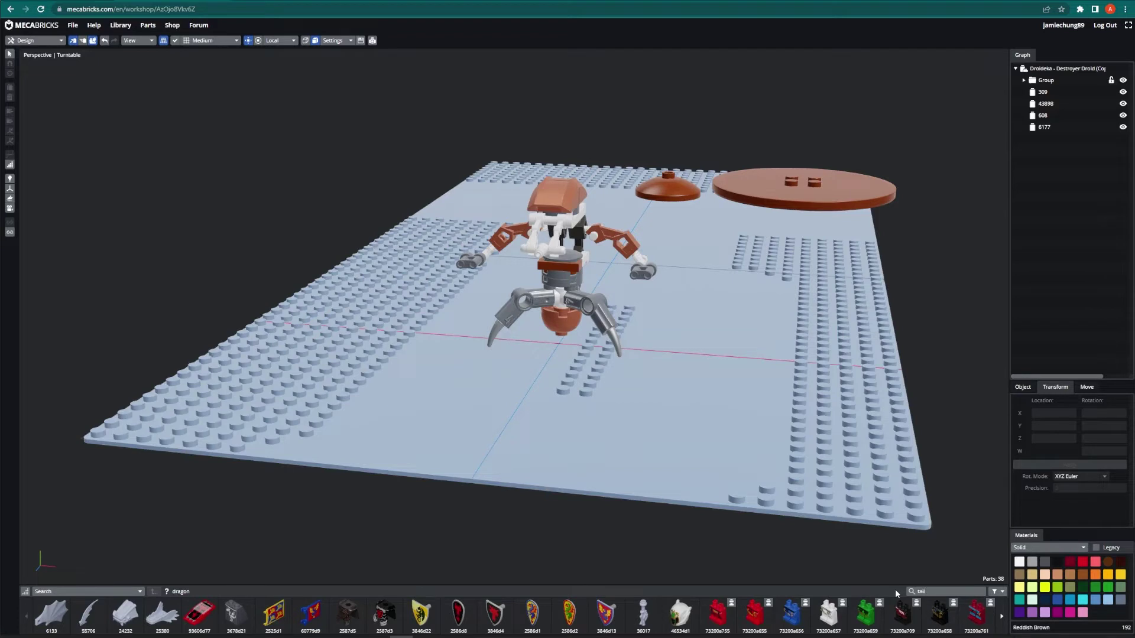
Search the parts for "tail", place part 40379 at X 70.4, Y 16, and add another copy of it
key(Return)
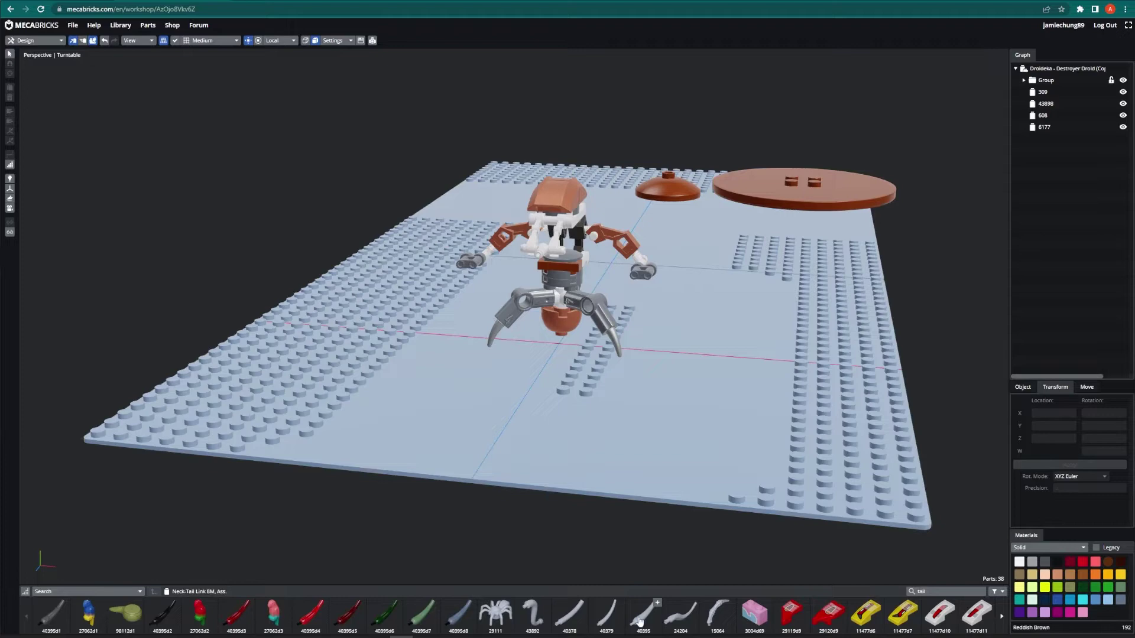
click(615, 623)
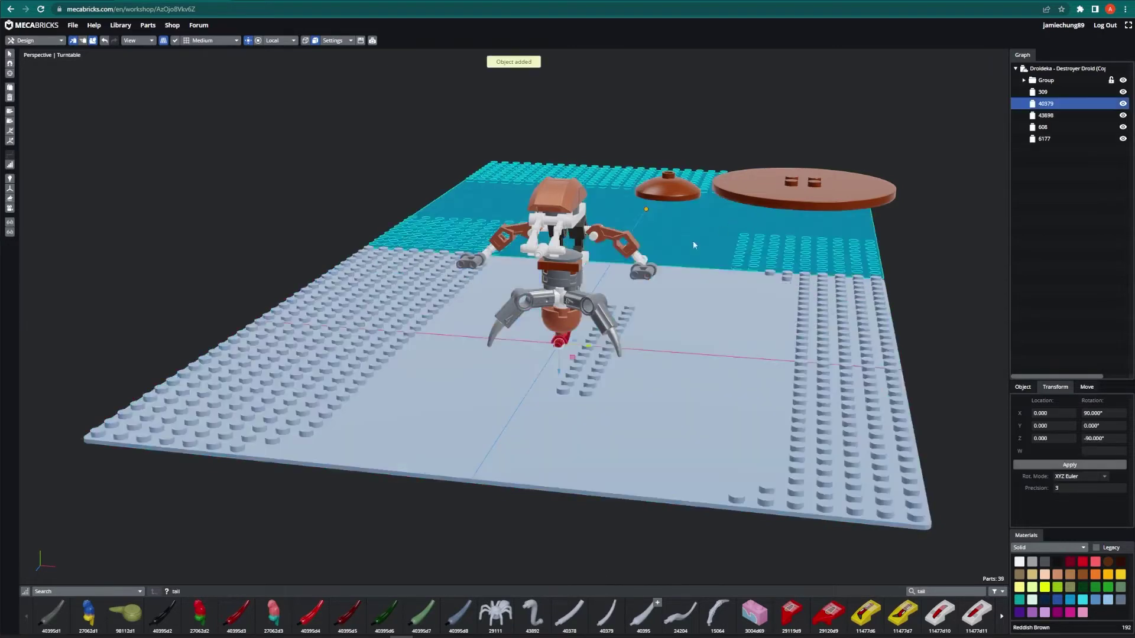
drag(585, 351, 751, 343)
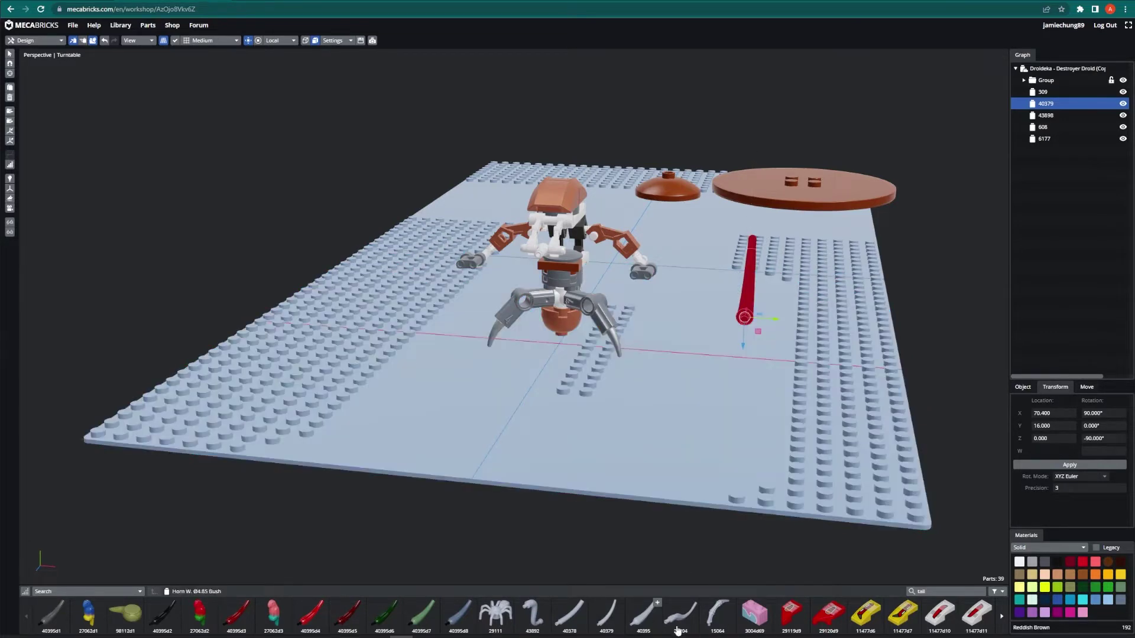
click(615, 627)
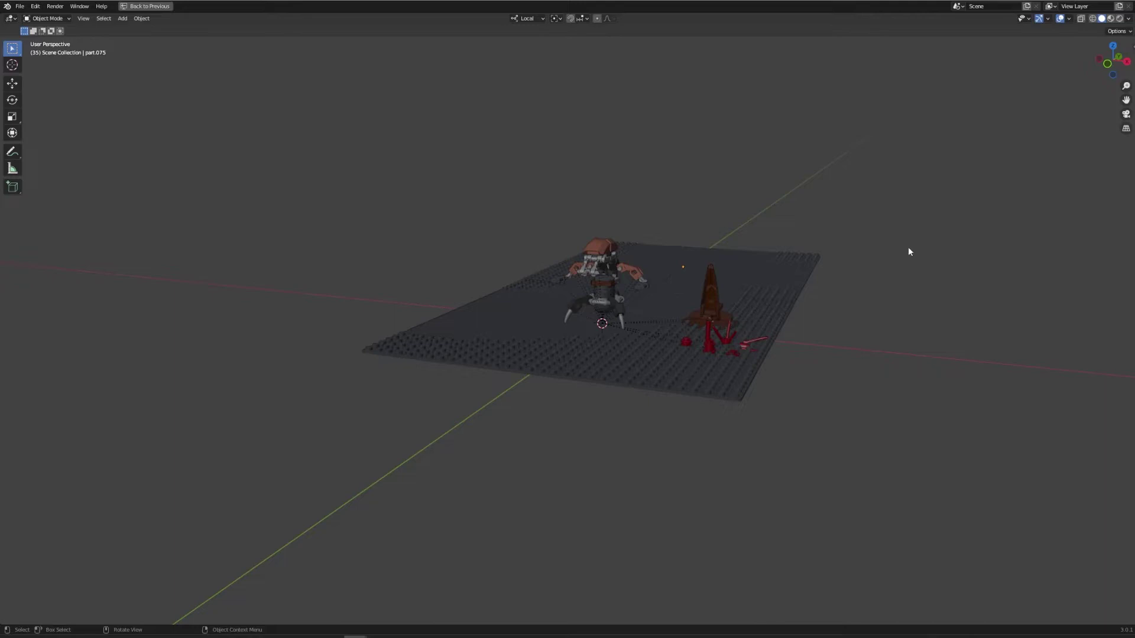
Switch to Blender and duplicate the rear baseplate about 258.3 m backward along its local Z axis
drag(832, 147, 850, 188)
middle_drag(852, 173, 864, 223)
scroll(828, 231, down, 4)
middle_drag(778, 243, 774, 257)
click(672, 277)
key(shift+d)
key(z)
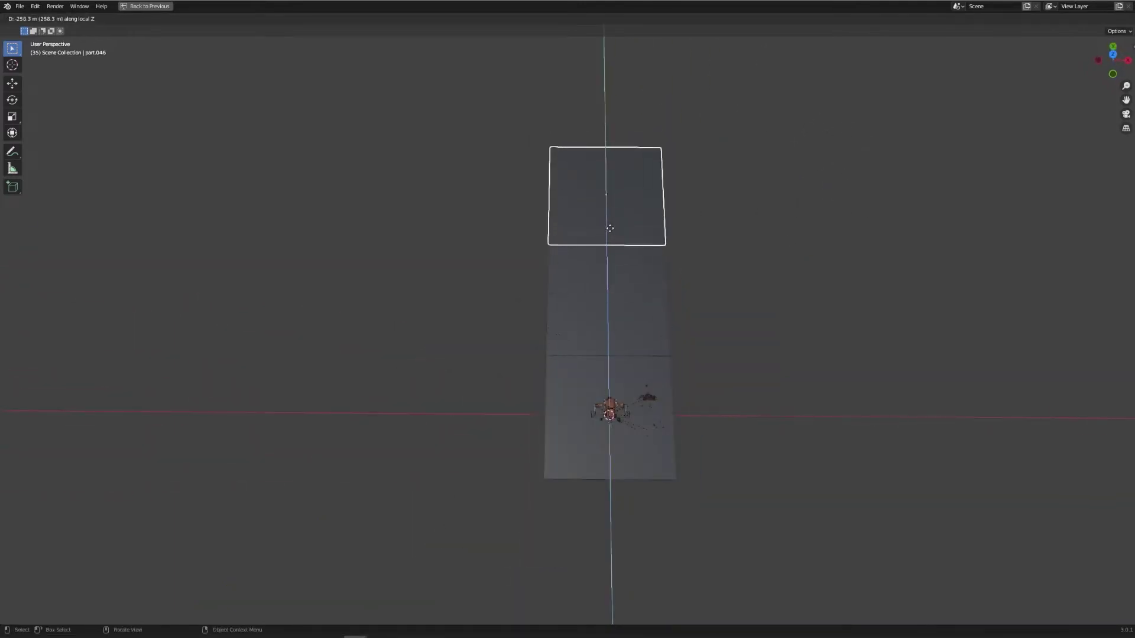
click(609, 228)
In top view, slide the copied baseplate along its local Z axis to line it up with its neighbour
key(grave)
click(640, 176)
shift+middle_drag(676, 217, 684, 296)
drag(614, 288, 613, 265)
click(612, 267)
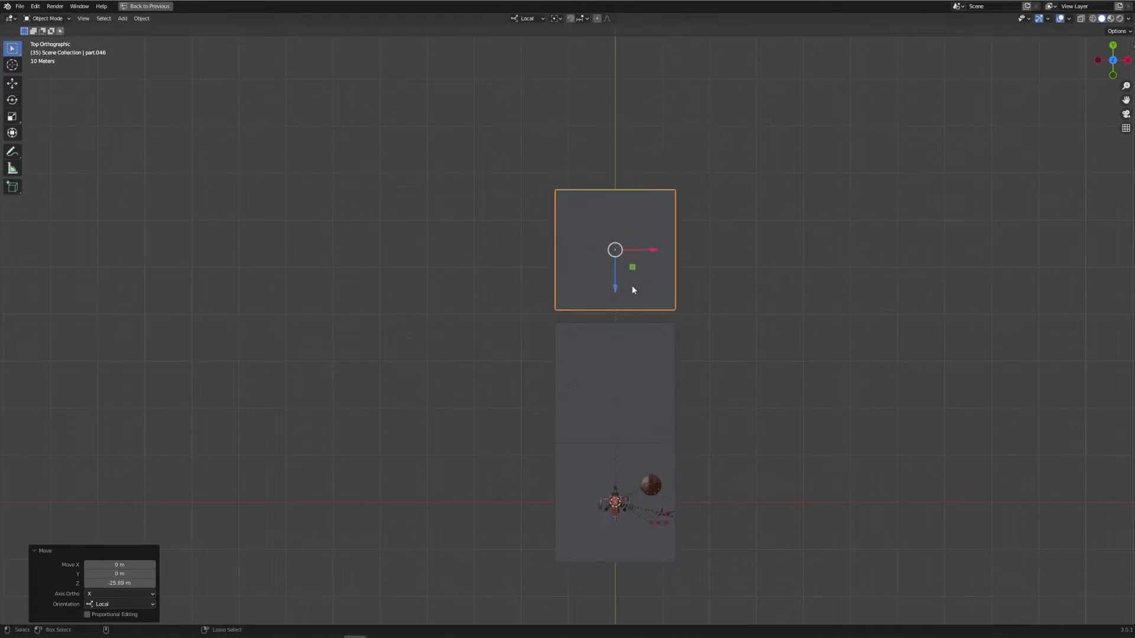
Duplicate the droid's baseplate 768.72 m along local Z to the far end of the row and rotate the copy 90 degrees
click(621, 544)
key(shift+d)
key(z)
click(617, 180)
text(r)
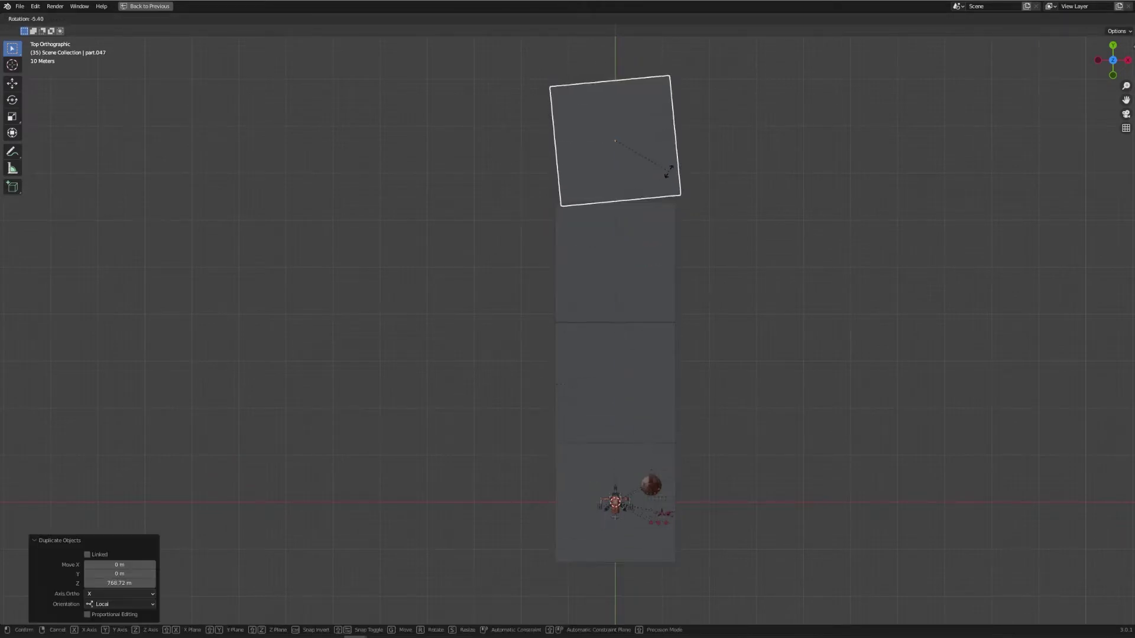
text(90)
click(667, 163)
key(alt+a)
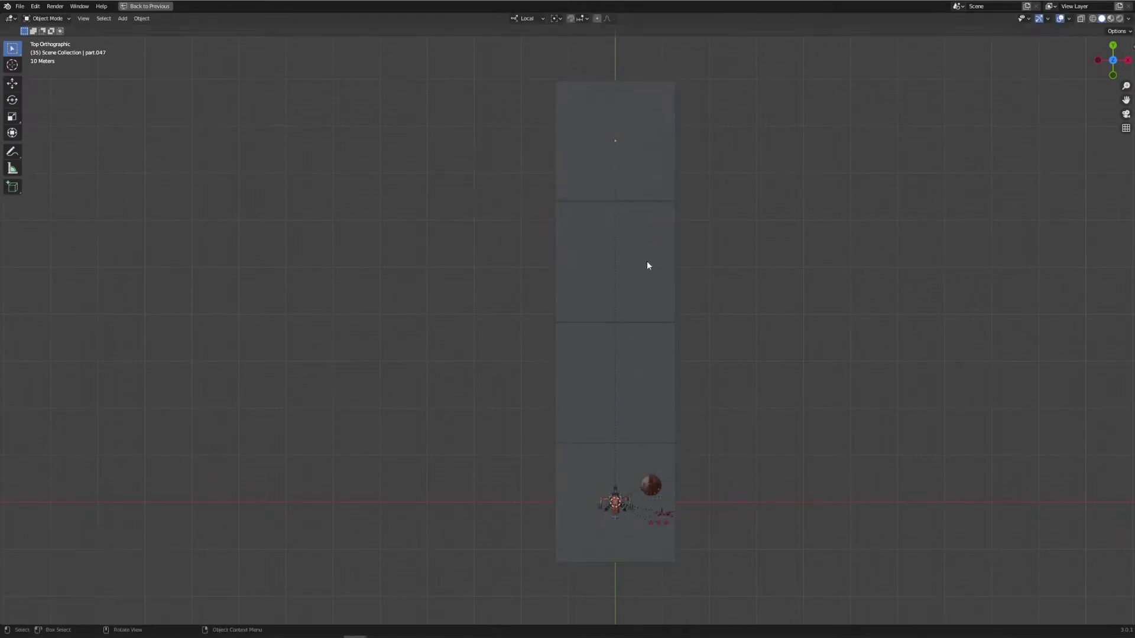
Duplicate the third baseplate about -256.91 m along X beside the row and start moving the copy along local Z
key(shift+d)
click(653, 263)
key(shift+d)
click(535, 267)
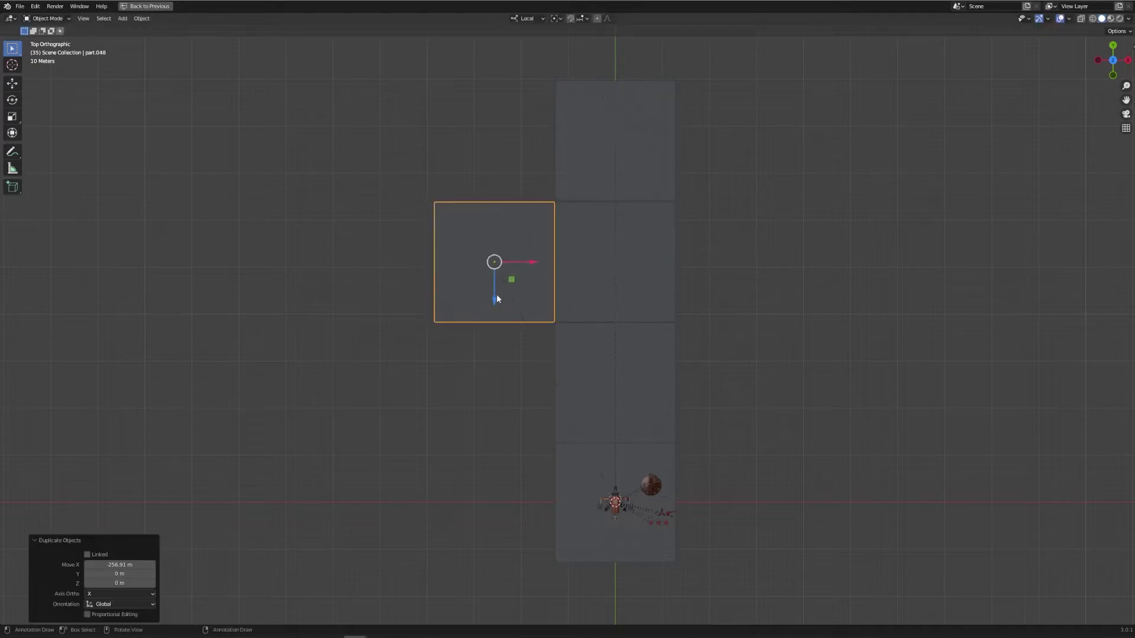
key(g)
key(z)
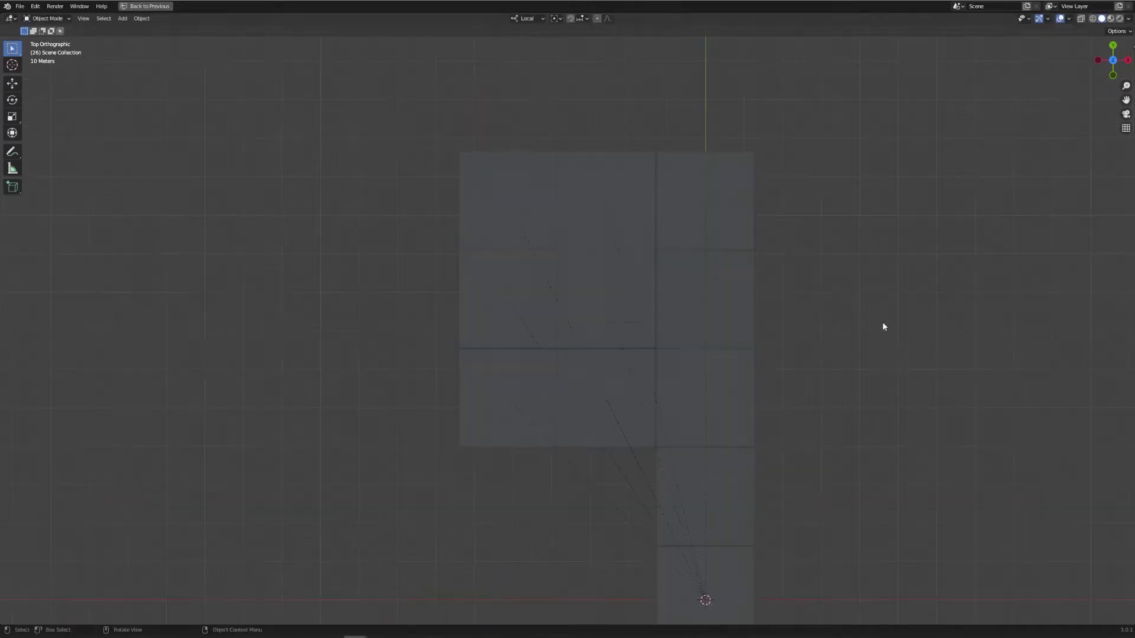
Add a mesh plane and move it over the block of baseplates, about -294.14 m in X
key(shift+a)
mouse_move(807, 324)
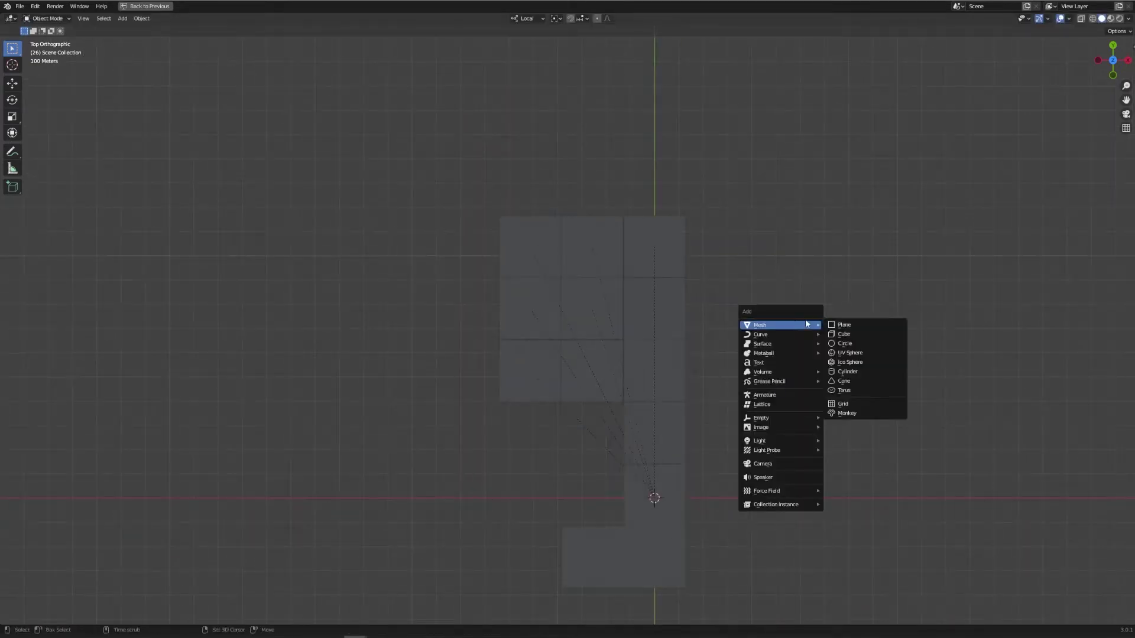
click(870, 325)
scroll(663, 495, up, 1)
drag(663, 494, 662, 254)
Scale the plane up uniformly until it spans almost three baseplates in width
key(s)
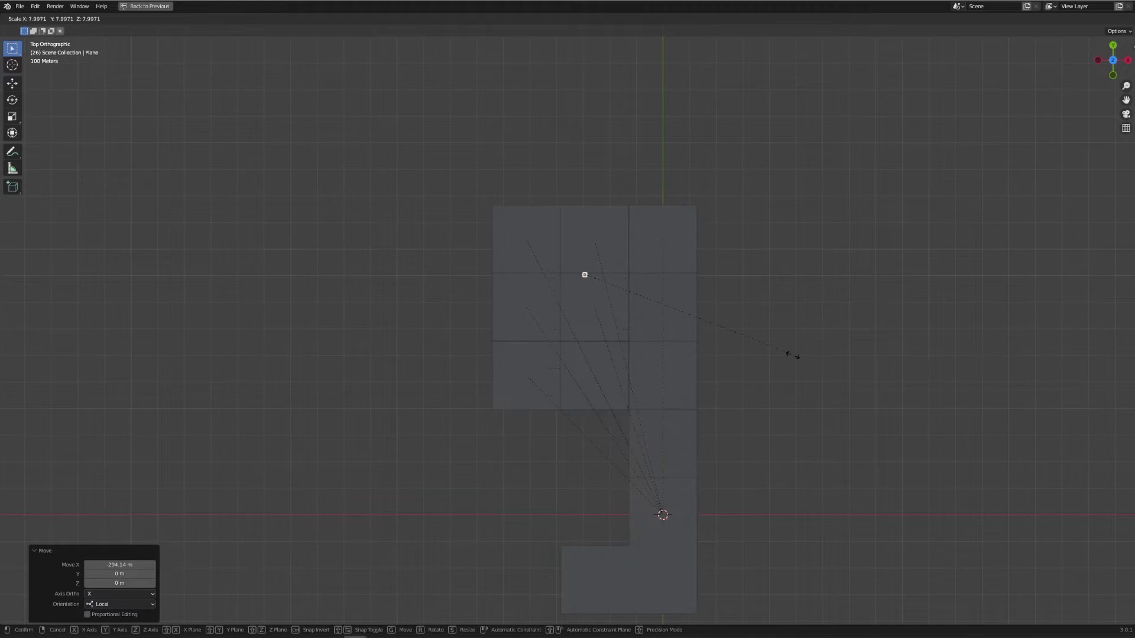
click(1076, 464)
key(s)
click(981, 459)
key(s)
click(638, 327)
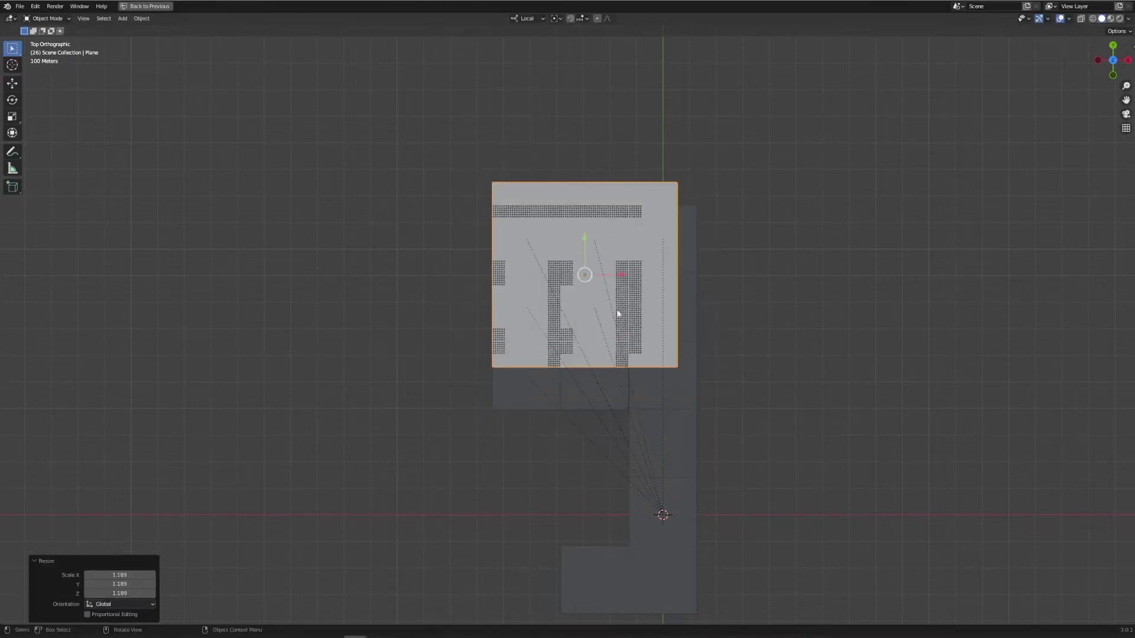
Move the plane over the baseplates and align its near and far edges with the block's outline, shifting the far edge 28.181 m in Y
drag(589, 247, 593, 279)
key(Tab)
key(2)
click(592, 398)
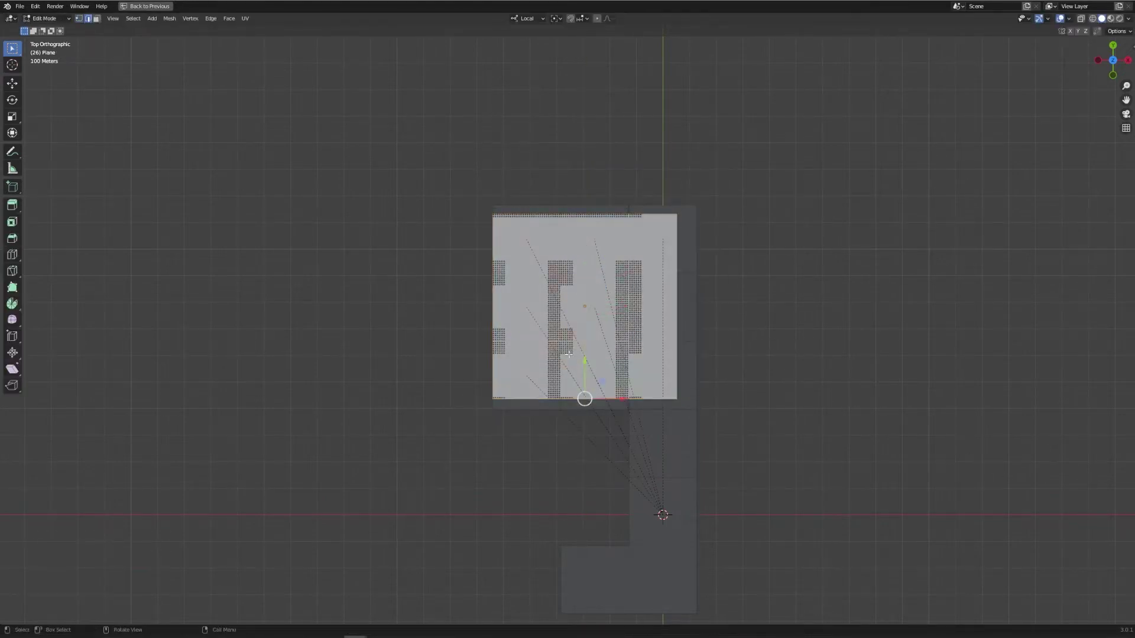
drag(588, 361, 589, 372)
click(590, 214)
drag(583, 199, 584, 194)
click(583, 194)
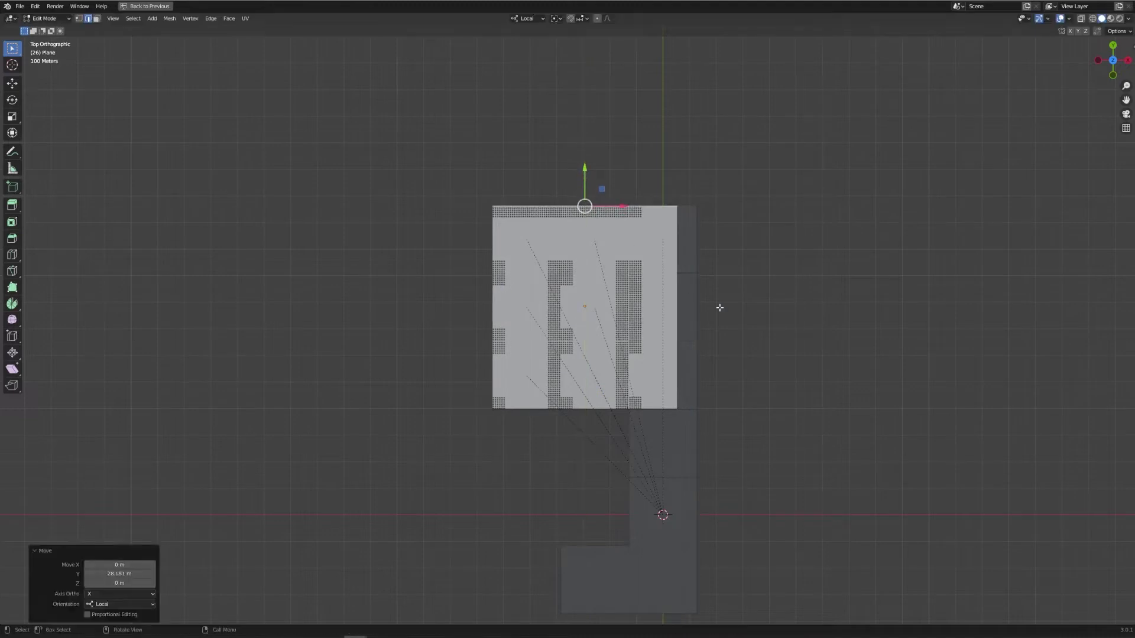
Move the plane's side edge 66.93 m in X to the baseplates' outer border and add a lengthwise edge loop along the last column's seam
click(677, 308)
key(g)
key(x)
click(696, 308)
key(ctrl+r)
click(635, 210)
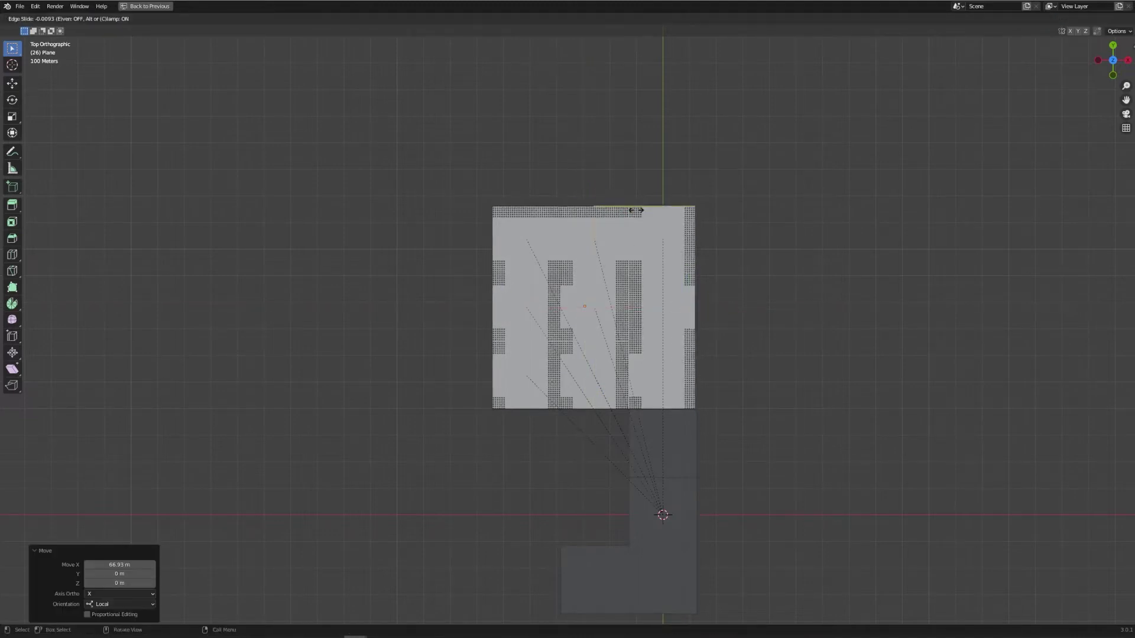
click(658, 309)
Extrude the last column's near edge -766.17 m along Y over the baseplate row and add a crosswise edge loop at the final baseplate's seam
click(661, 407)
shift+middle_drag(661, 407, 648, 367)
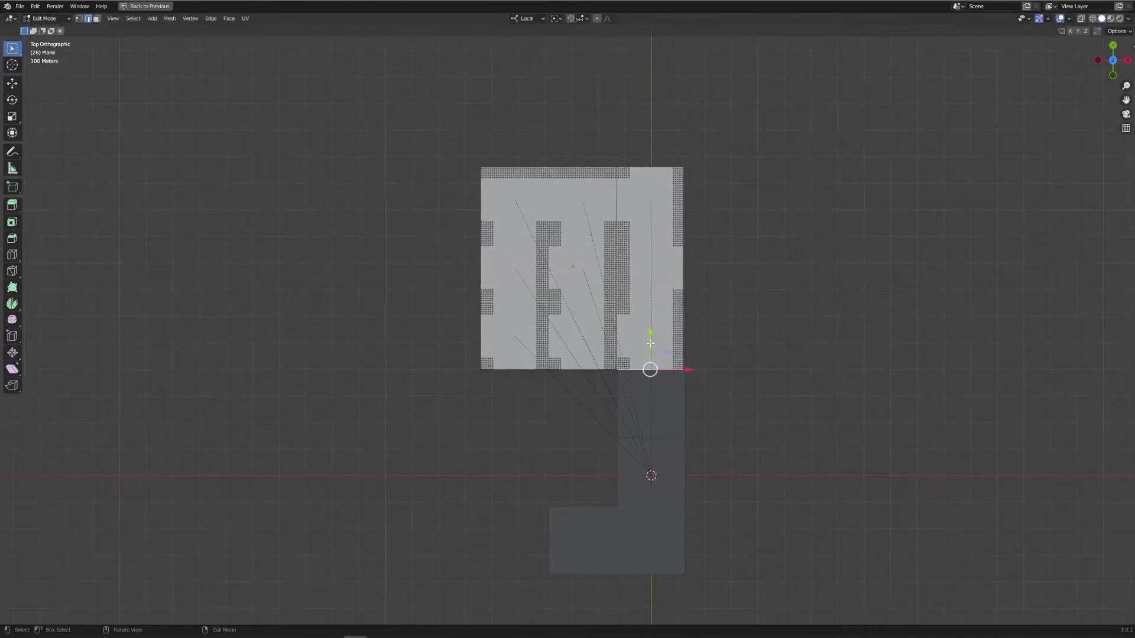
key(e)
key(y)
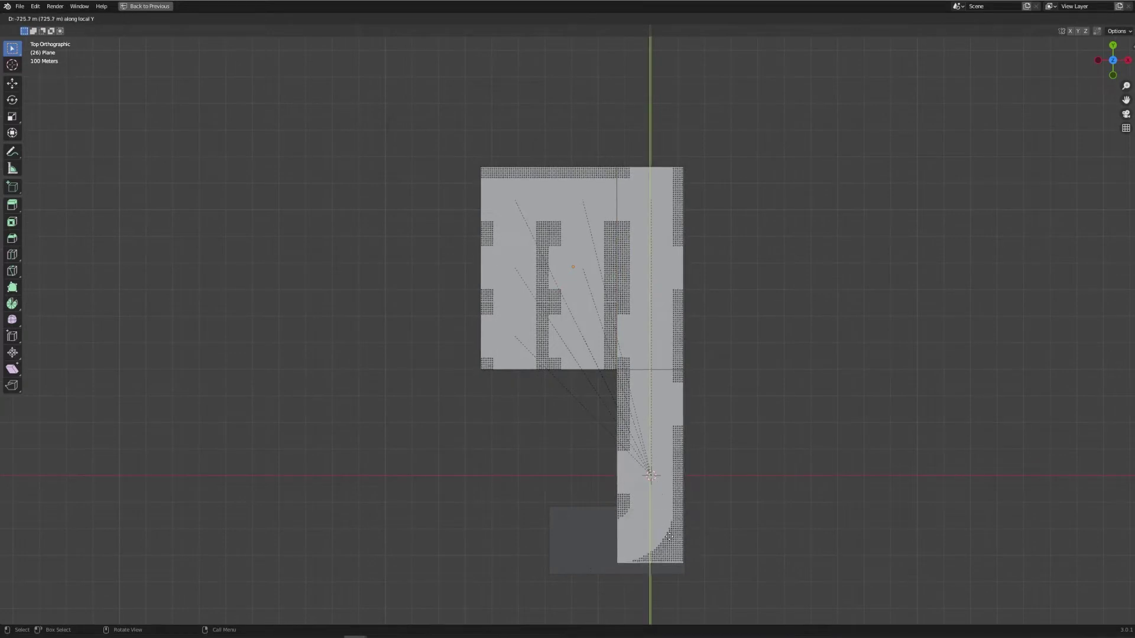
click(672, 547)
key(g)
key(g)
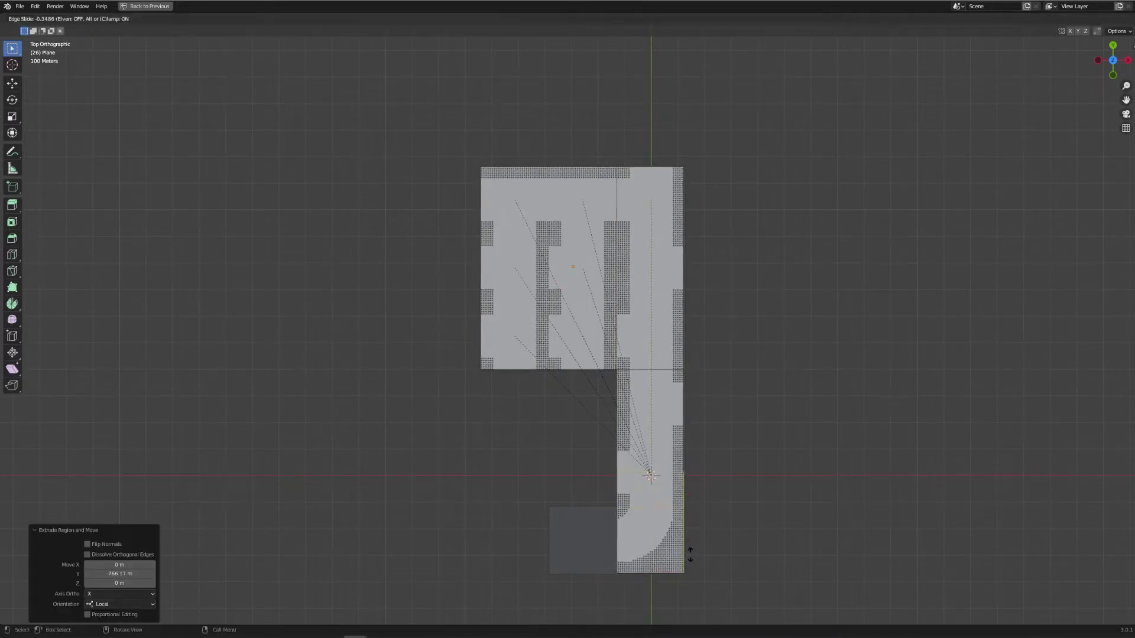
click(690, 554)
Extrude the side edge of the strip's final section -257.15 m along X to cover the offset baseplate
click(615, 537)
key(e)
key(x)
click(582, 543)
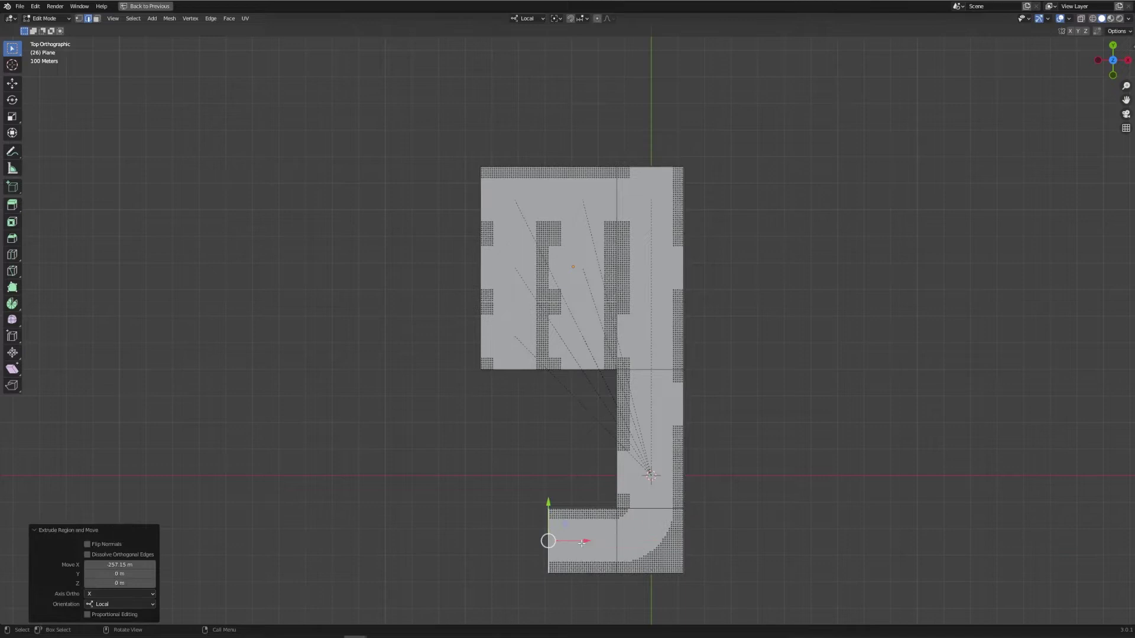
Extrude all faces of the plane about 366 m downward along Z to form a solid block under the baseplates, and leave mesh editing
click(686, 436)
mouse_move(746, 375)
middle_down()
mouse_move(745, 312)
mouse_move(768, 375)
middle_up()
key(3)
key(a)
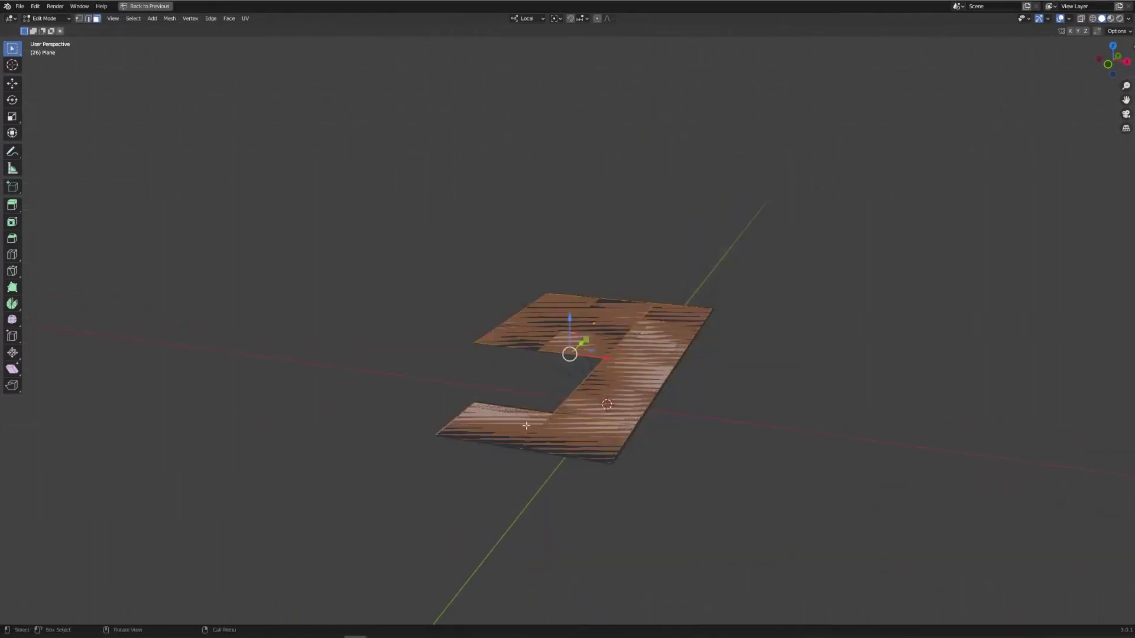
middle_drag(526, 426, 532, 355)
key(e)
key(z)
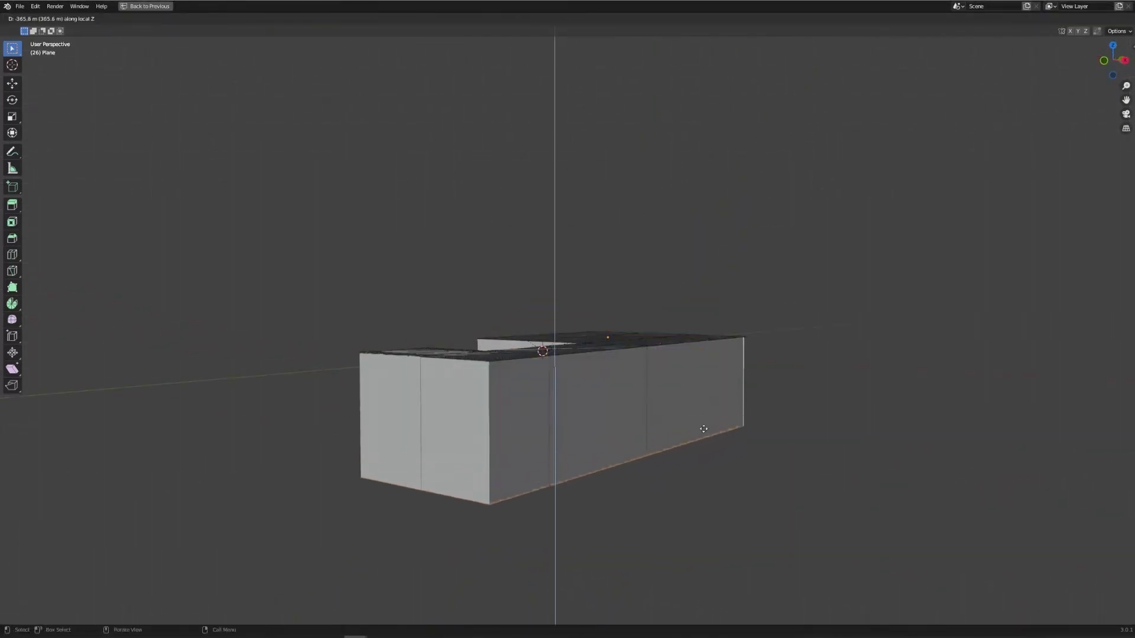
click(704, 430)
middle_drag(703, 429, 808, 374)
key(Tab)
Add a mesh cube, move it 1213.9 m along Y to the block's far end, and scale it up uniformly
key(shift+a)
mouse_move(807, 374)
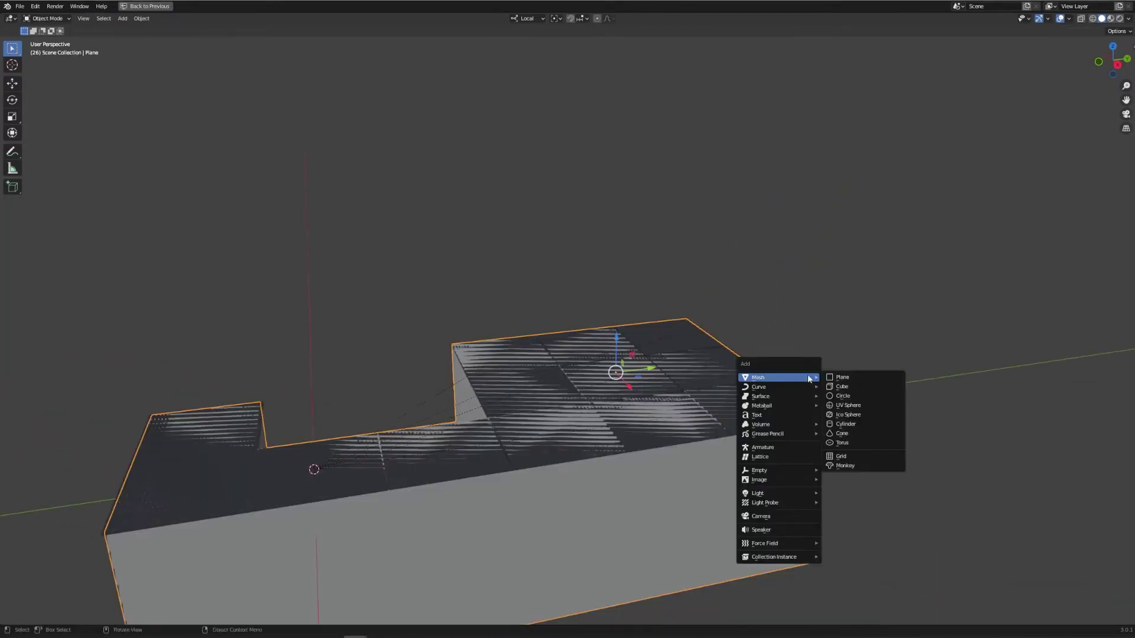
click(839, 386)
key(g)
key(y)
click(881, 405)
text(s)
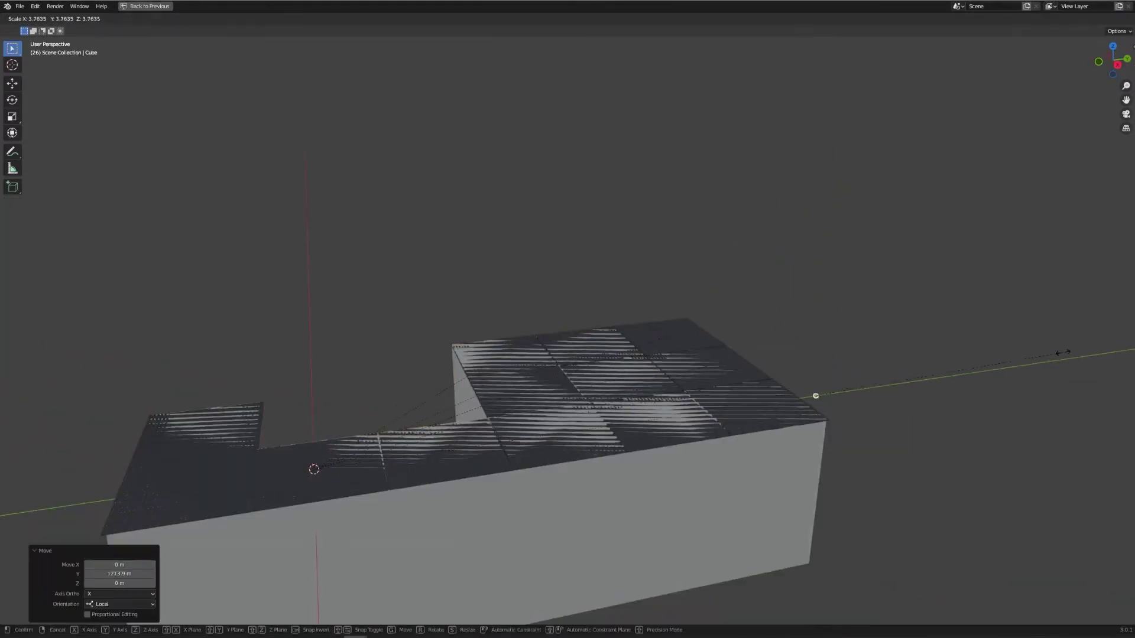
text(1000)
key(Escape)
middle_drag(881, 364, 833, 355)
Scale the cube by 100 along Z into a tall pillar and adjust its position at the block's corner, moving it 18.841 m in X
text(s)
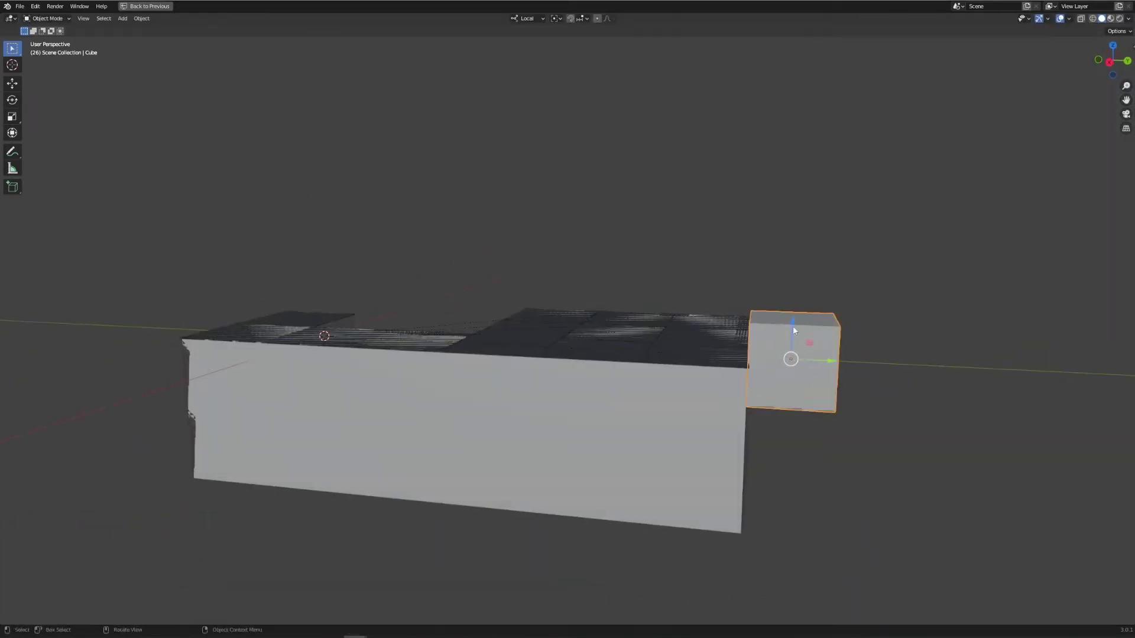
text(z100)
key(Return)
scroll(807, 348, down, 2)
middle_drag(808, 347, 791, 364)
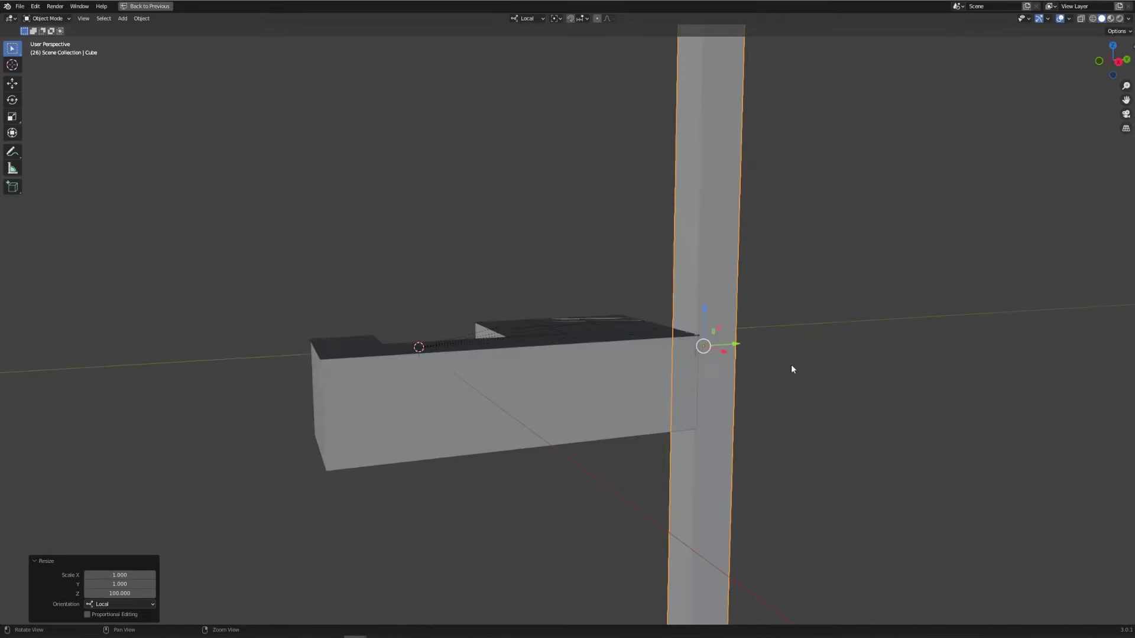
drag(707, 317, 709, 294)
middle_drag(709, 277, 726, 294)
drag(713, 298, 720, 302)
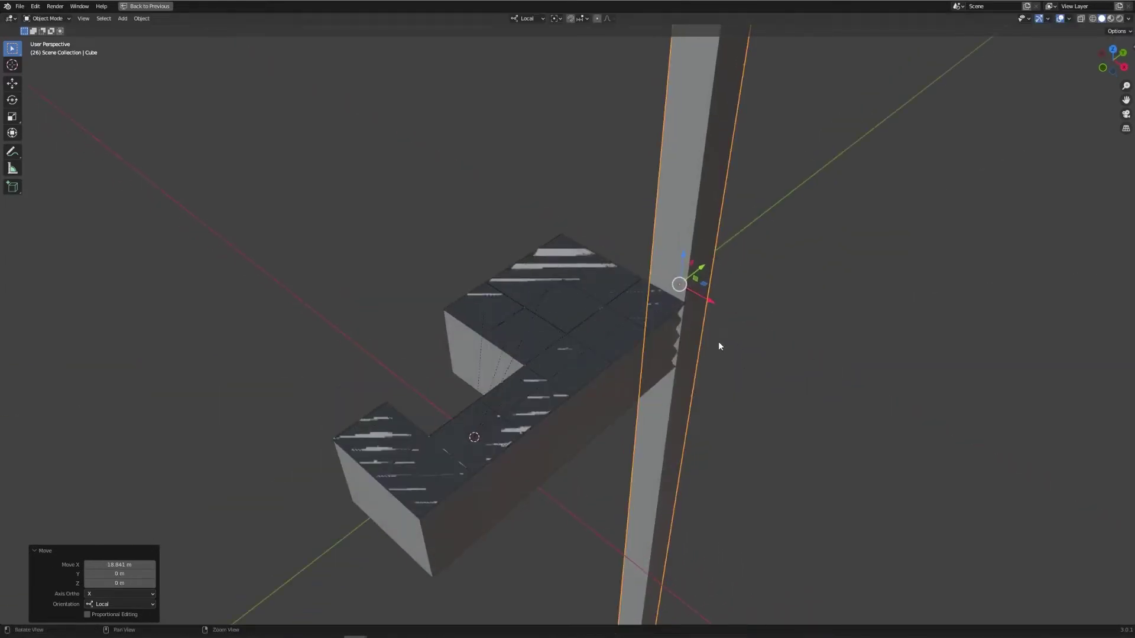
click(719, 344)
scroll(852, 349, up, 2)
middle_drag(860, 358, 858, 299)
click(565, 348)
drag(555, 301, 555, 300)
key(ctrl+z)
key(ctrl+z)
Duplicate the tall pillar and move the copy across the baseplate block toward its inner corner
alt+drag(417, 307, 807, 268)
middle_drag(808, 268, 769, 331)
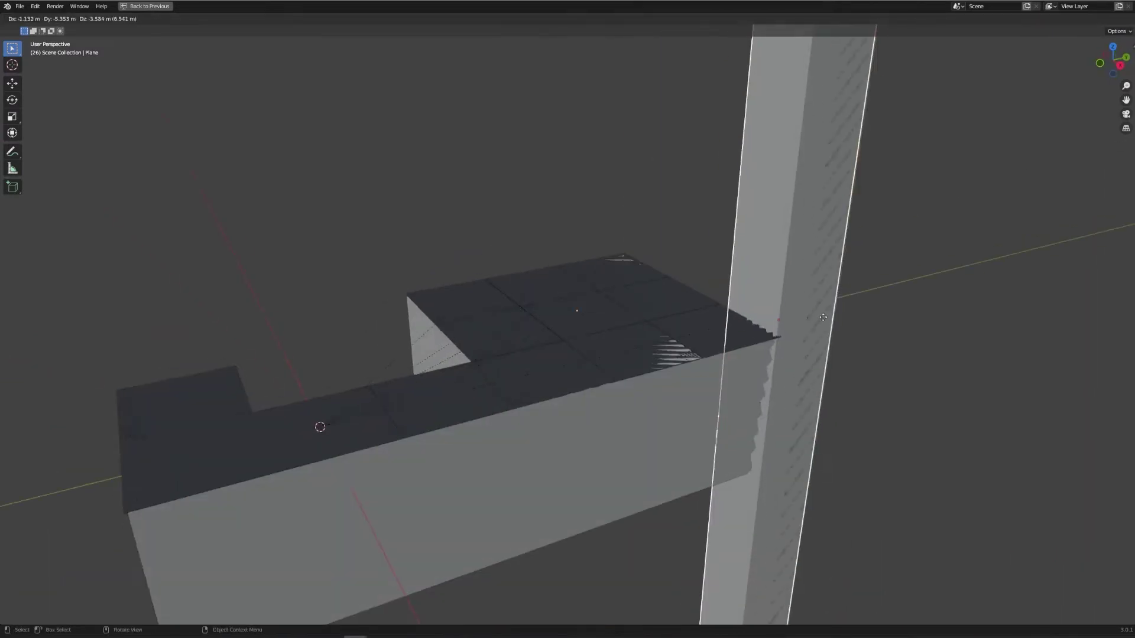
key(shift+d)
click(468, 413)
middle_drag(469, 413, 738, 401)
drag(729, 390, 559, 394)
middle_drag(878, 360, 793, 366)
drag(473, 396, 385, 378)
click(385, 378)
middle_drag(385, 378, 859, 372)
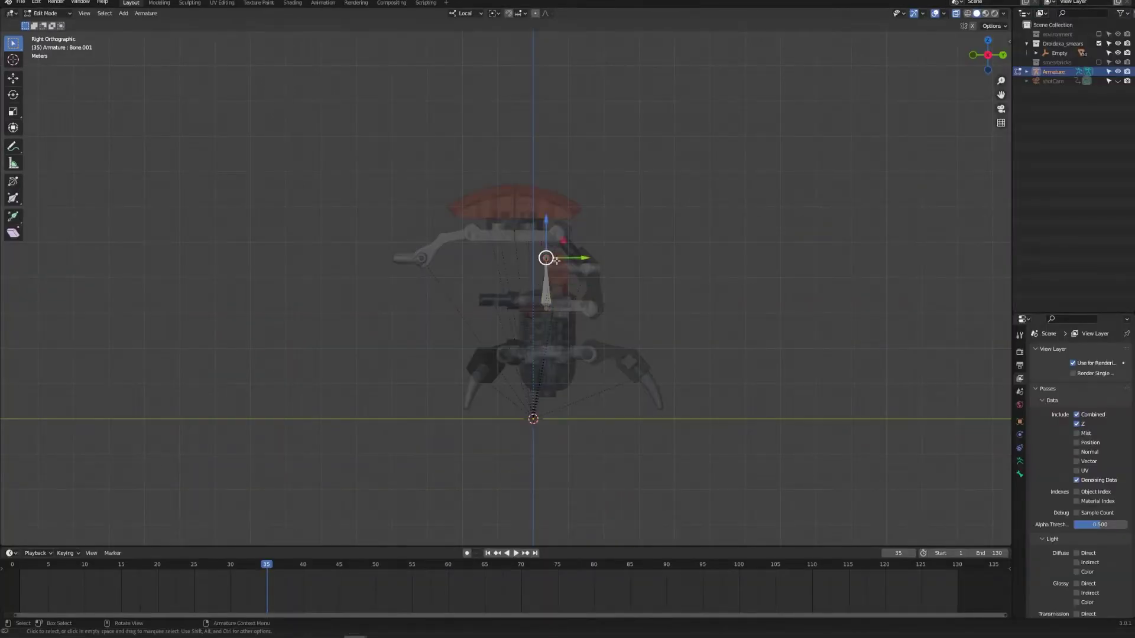
Place the first bone's tip at the droid's rear joint and extrude two bones up the back linkage to the joint under the head shell
drag(575, 258, 597, 283)
key(e)
click(594, 241)
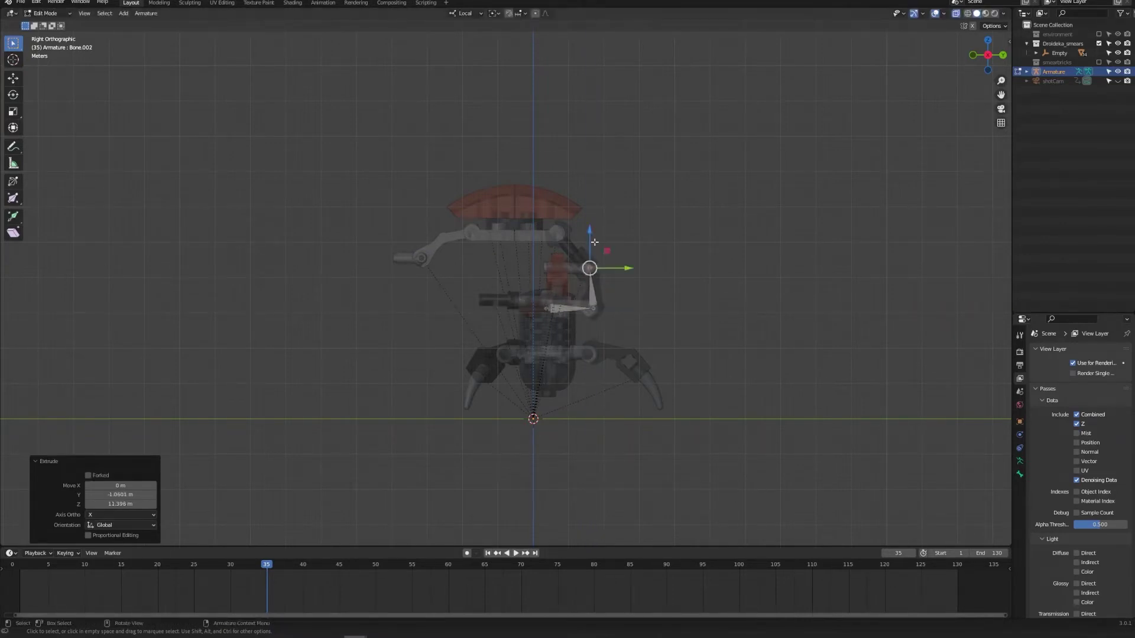
key(e)
click(557, 206)
Extrude three more bones forward along the droid's upper arm, joint by joint, to its front tip
key(e)
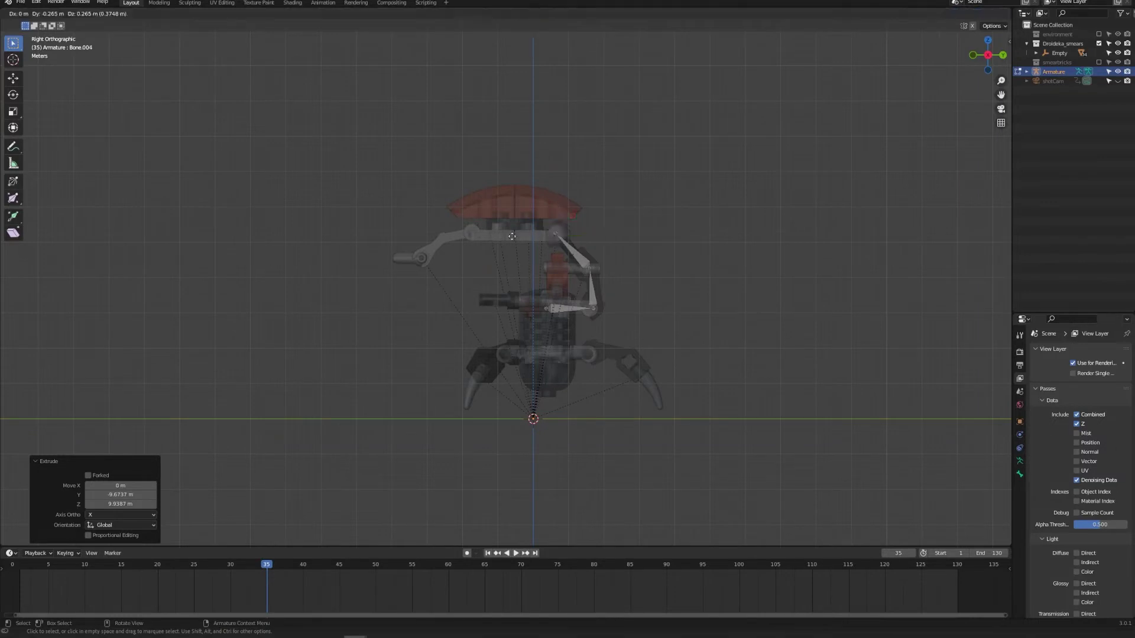
click(431, 237)
key(e)
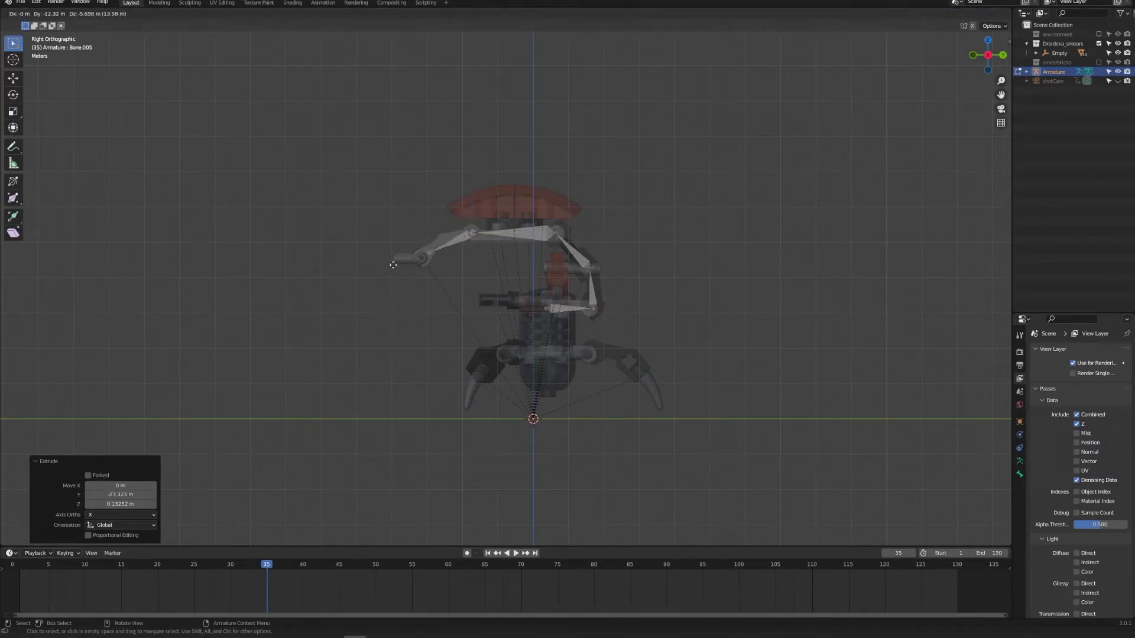
click(386, 268)
key(e)
click(364, 271)
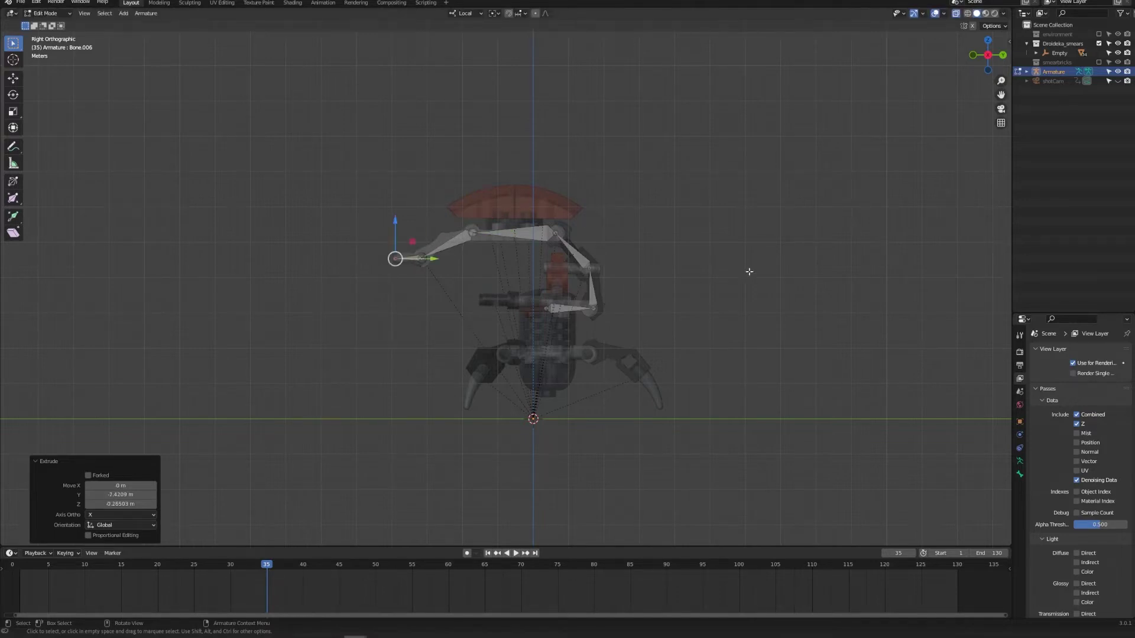
Add a mesh circle and move it along X to the side of the droid
middle_drag(747, 272, 753, 268)
key(shift+a)
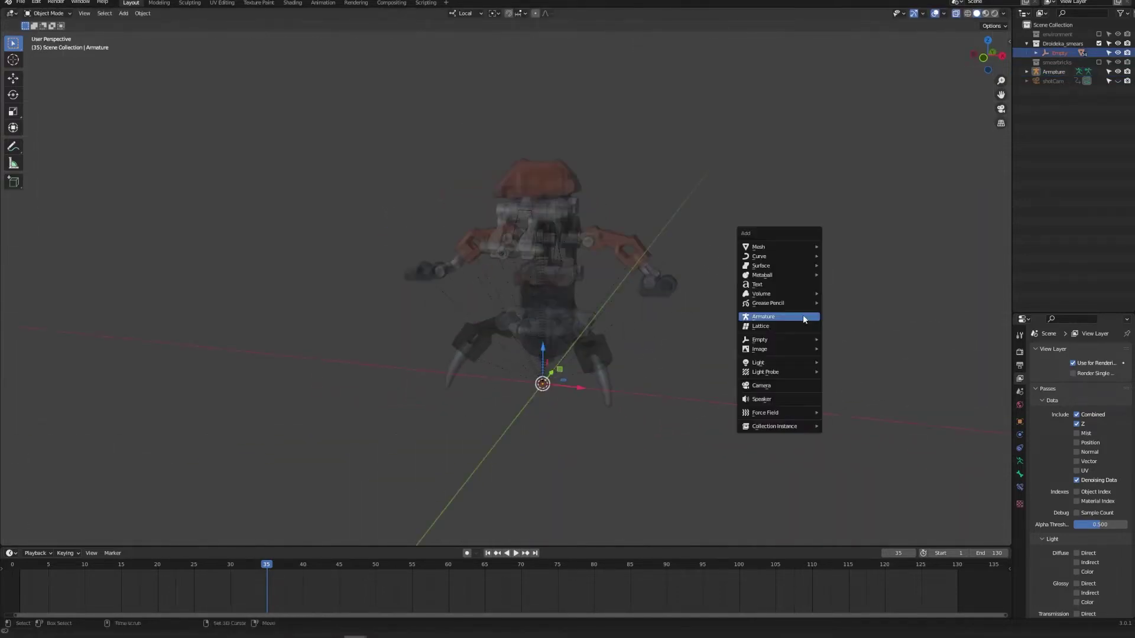
mouse_move(790, 252)
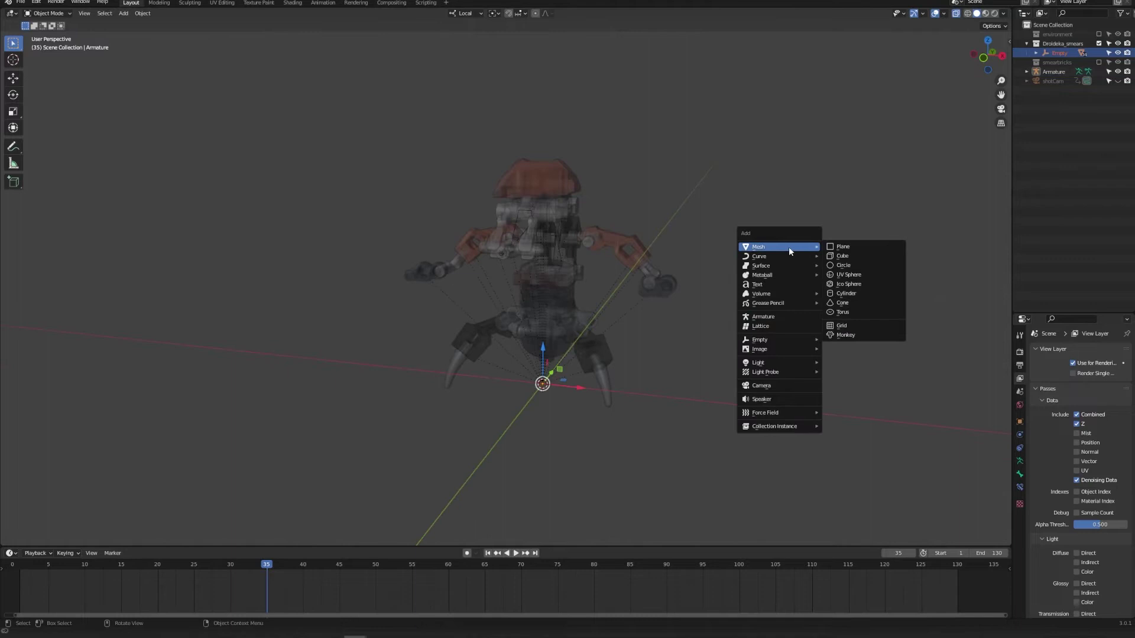
click(843, 266)
drag(574, 386, 765, 407)
Enlarge the circle uniformly in two passes, using a factor of 2.688 for the second
key(s)
click(926, 353)
scroll(783, 339, down, 2)
middle_drag(789, 309, 640, 232)
scroll(789, 322, up, 5)
key(s)
click(855, 338)
Frame the circle from above and select its vertex at the positive Y end for mesh editing
key(grave)
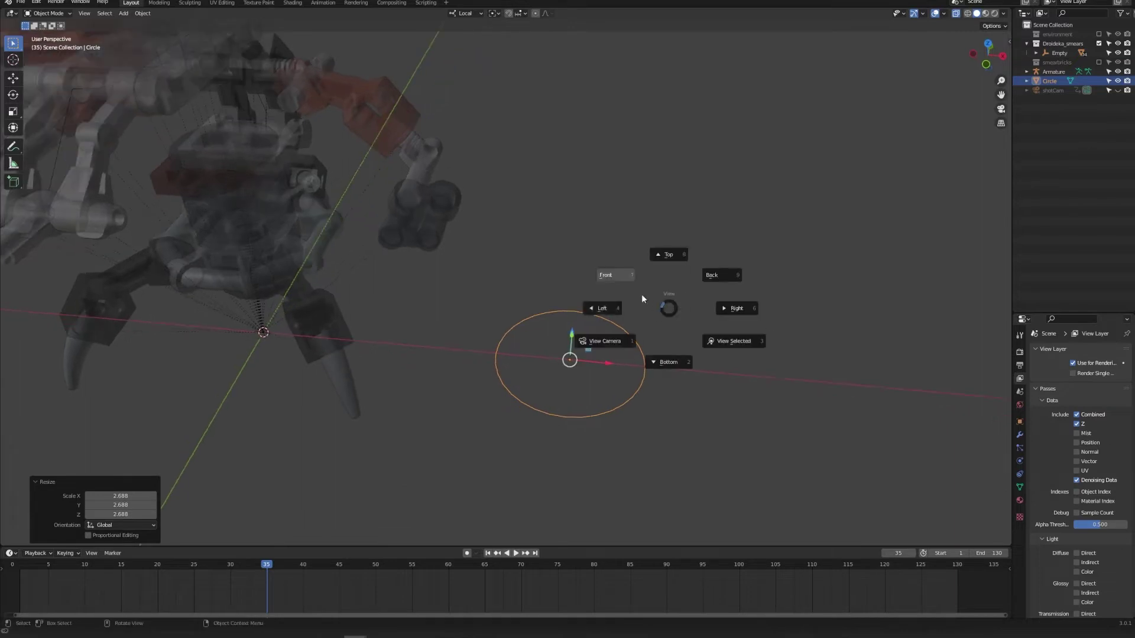
click(678, 261)
key(KP_Decimal)
key(Tab)
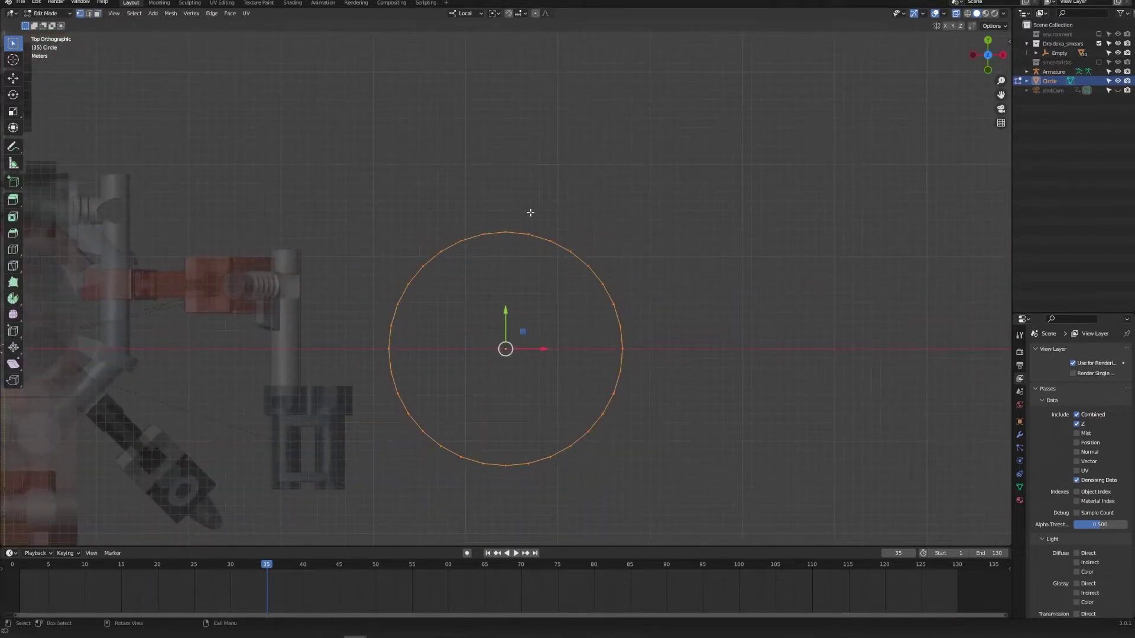
drag(498, 246, 498, 246)
key(g)
key(y)
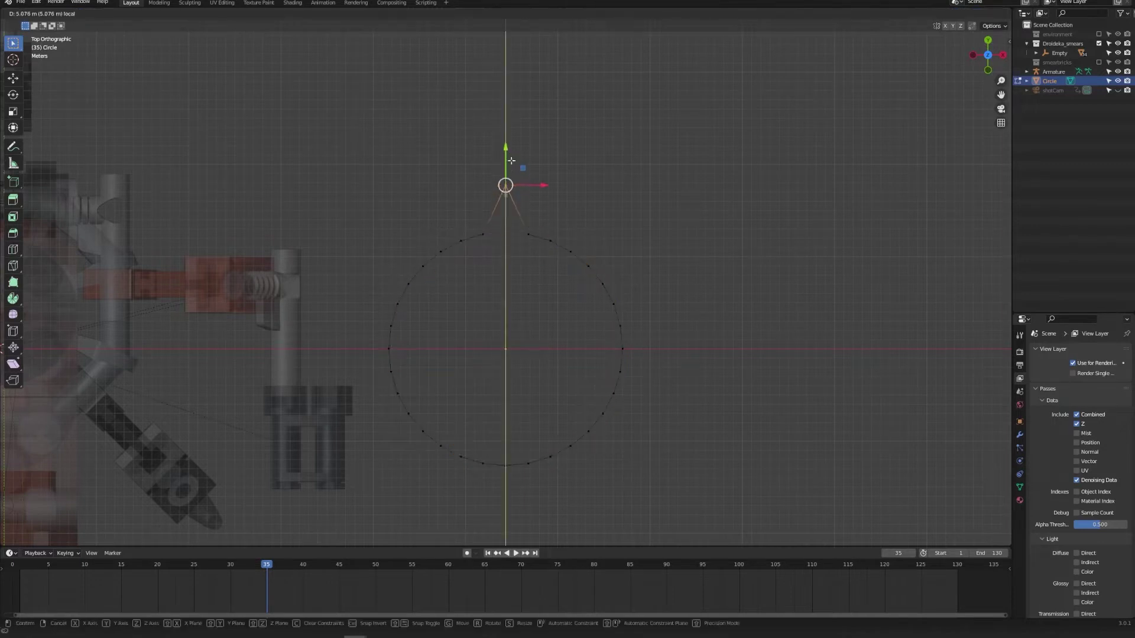
key(Escape)
Add the circle's other quadrant vertices to the selection, scale all four outward into pointed tips, and leave mesh editing
shift+click(623, 349)
shift+click(510, 465)
key(s)
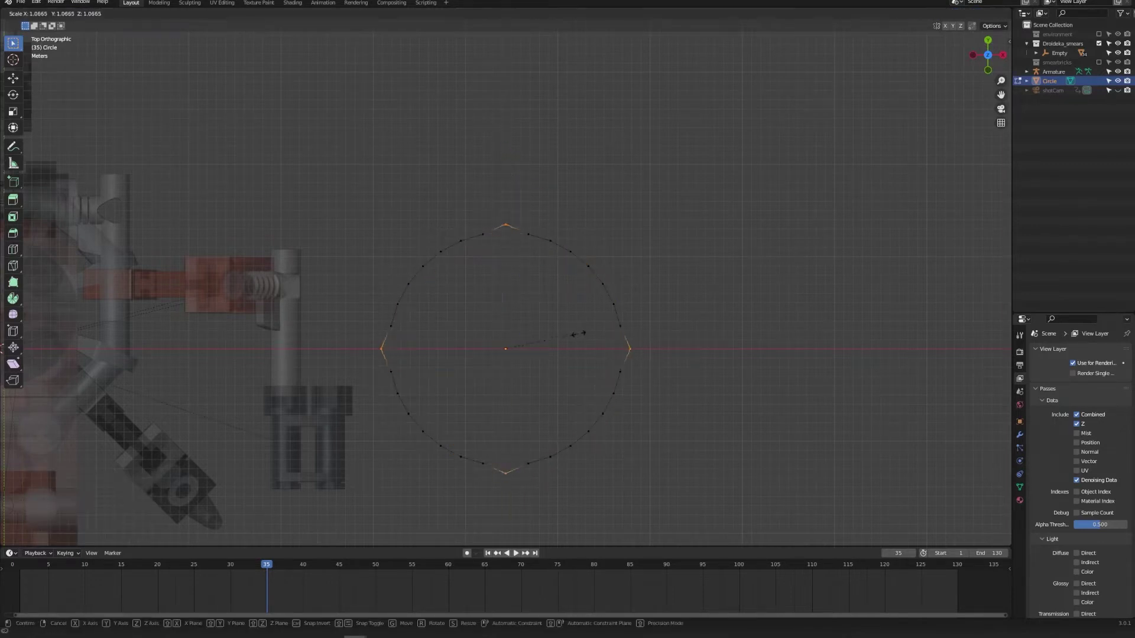
click(608, 318)
key(Tab)
Expand the armature's bone hierarchy and select Bone.001
middle_drag(670, 291, 517, 251)
click(520, 232)
click(1027, 71)
click(1036, 81)
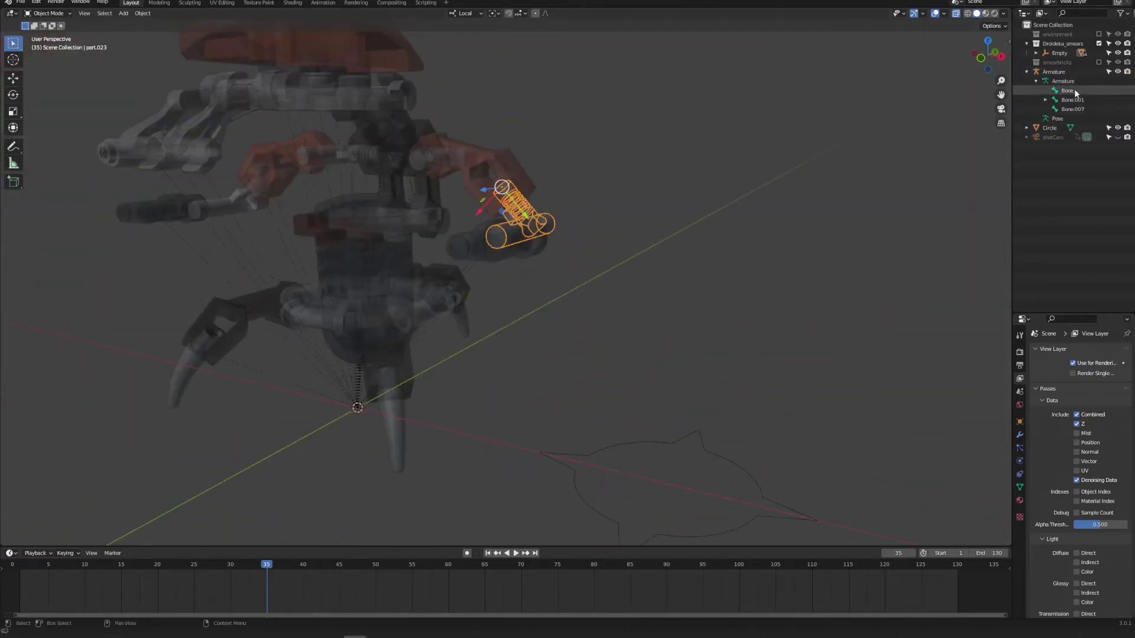
click(1077, 100)
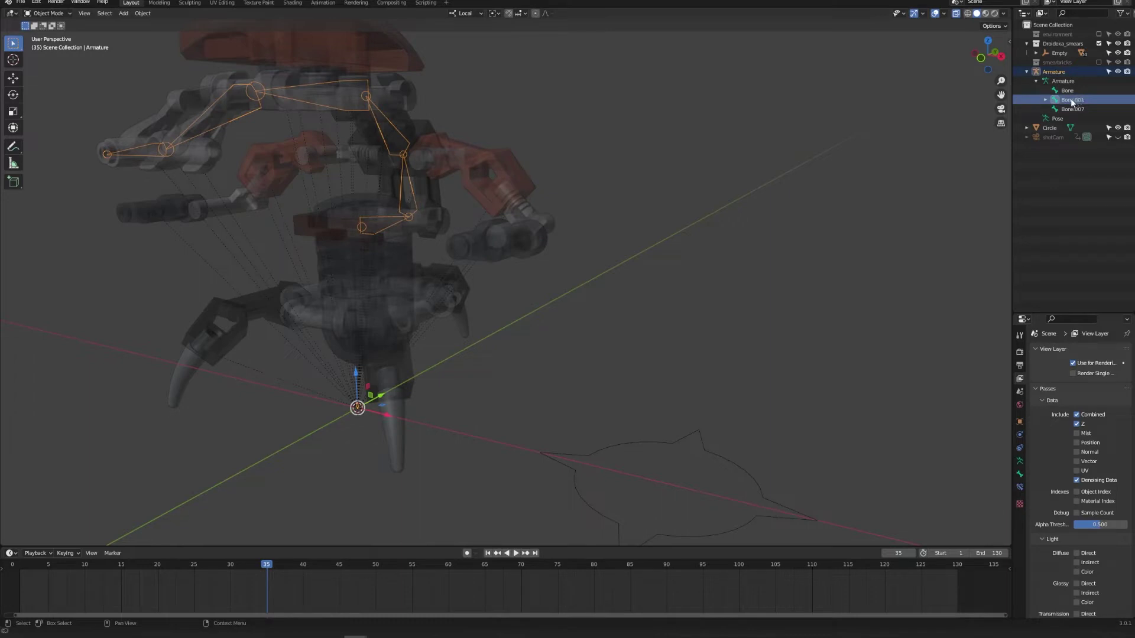
Assign the Circle object as the custom shape of Bone.001 in its viewport display settings
drag(1012, 277, 842, 284)
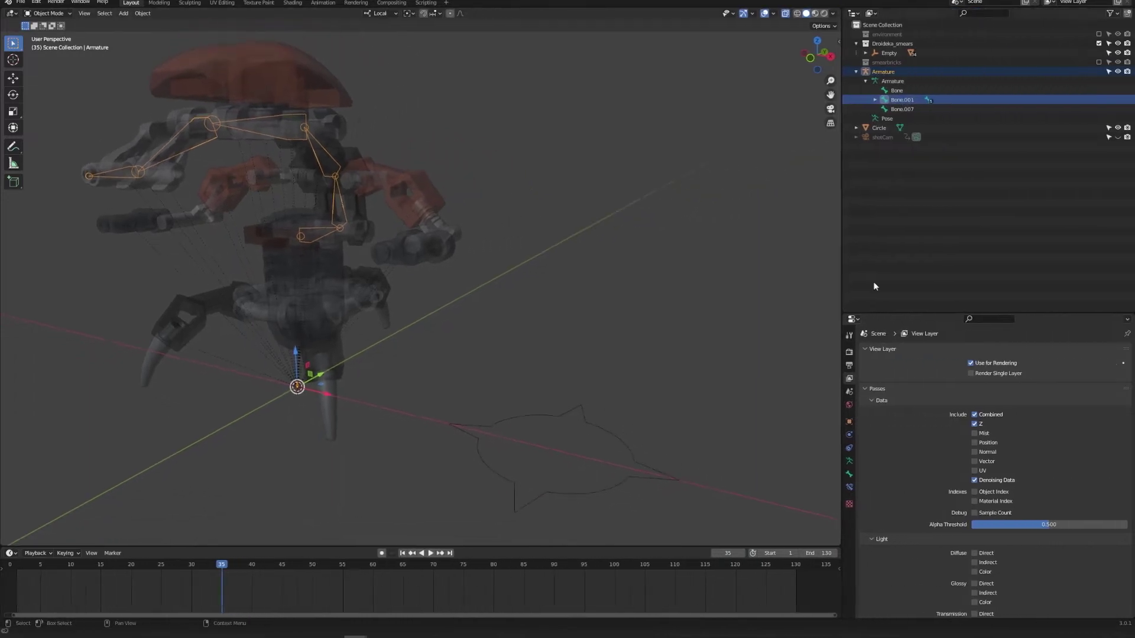
click(849, 461)
scroll(915, 517, down, 2)
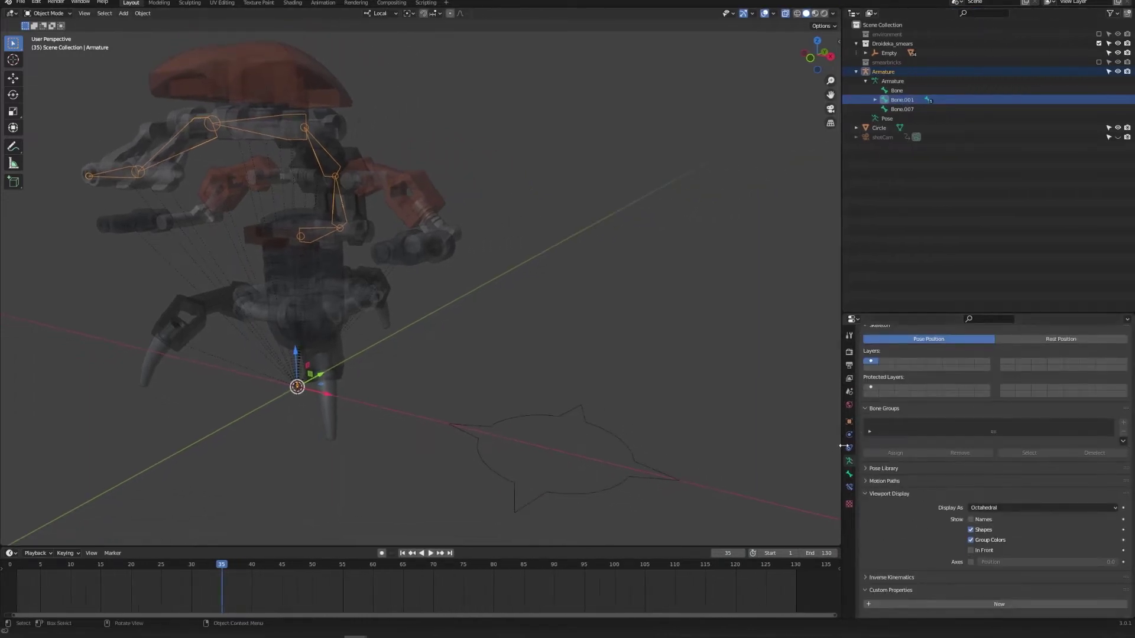
click(849, 474)
scroll(907, 515, down, 2)
click(1020, 451)
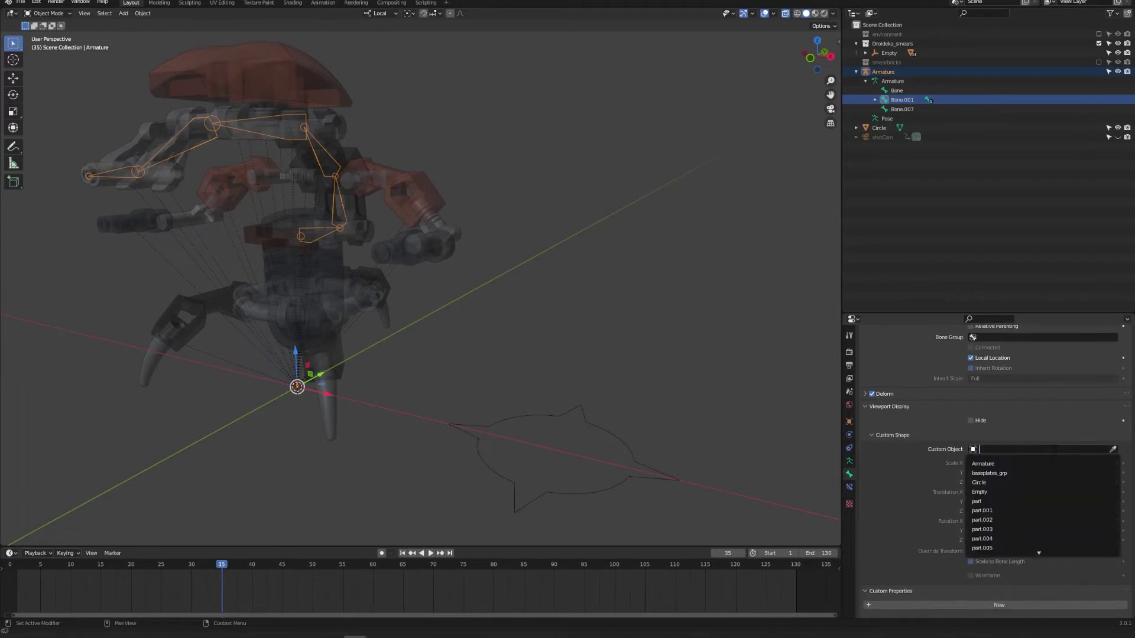
click(1023, 477)
middle_drag(475, 360, 499, 303)
scroll(499, 303, up, 2)
click(638, 254)
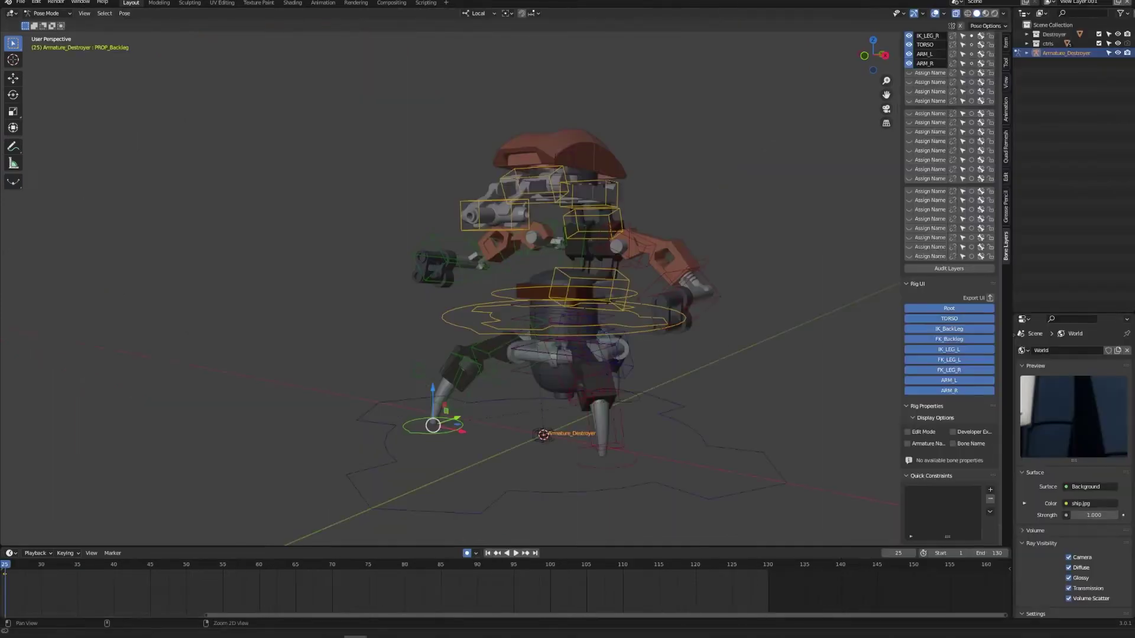
Find the droid rig's bone layer list and make the Root layer visible
right_click(580, 303)
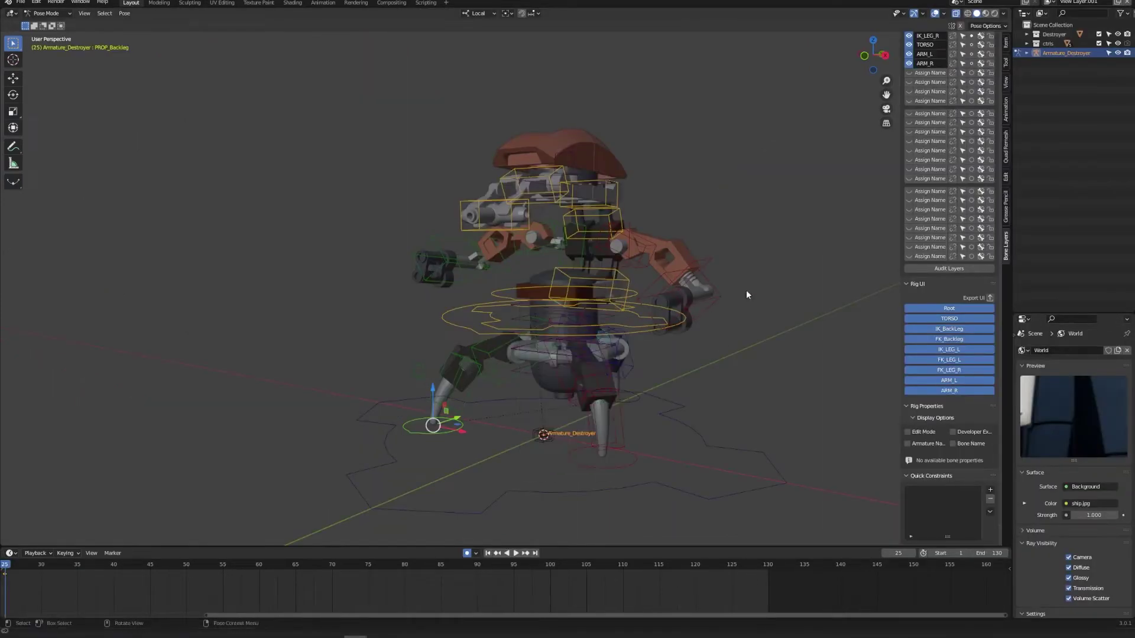
scroll(945, 284, up, 8)
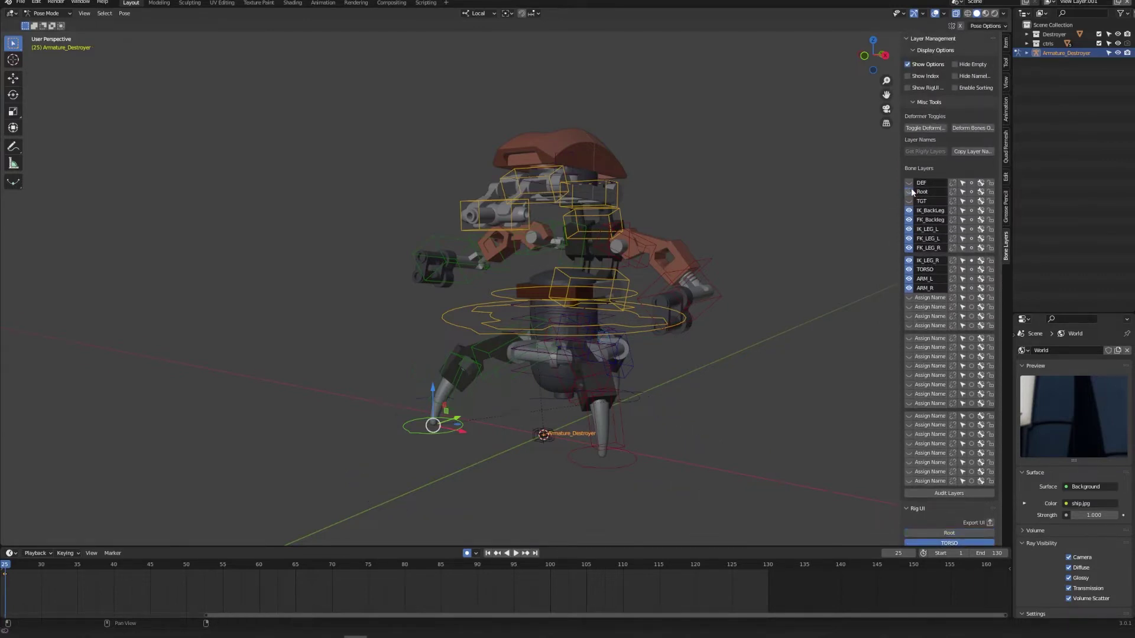
click(909, 192)
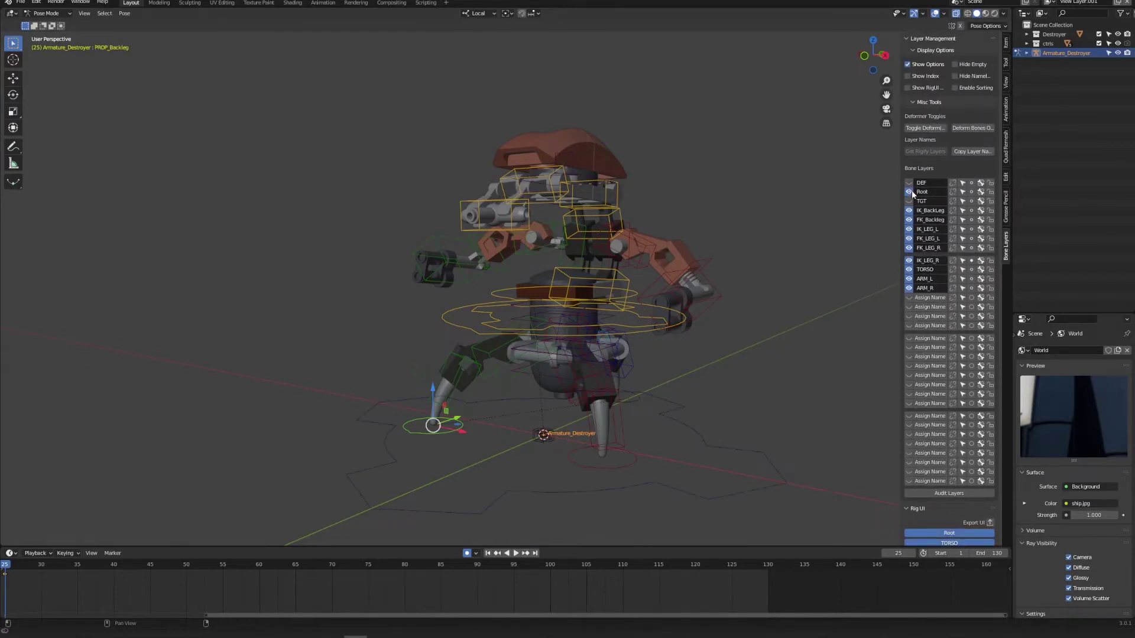
Hide the TORSO, ARM_L and ARM_R bone layers and make them visible again
click(909, 269)
click(911, 286)
click(909, 279)
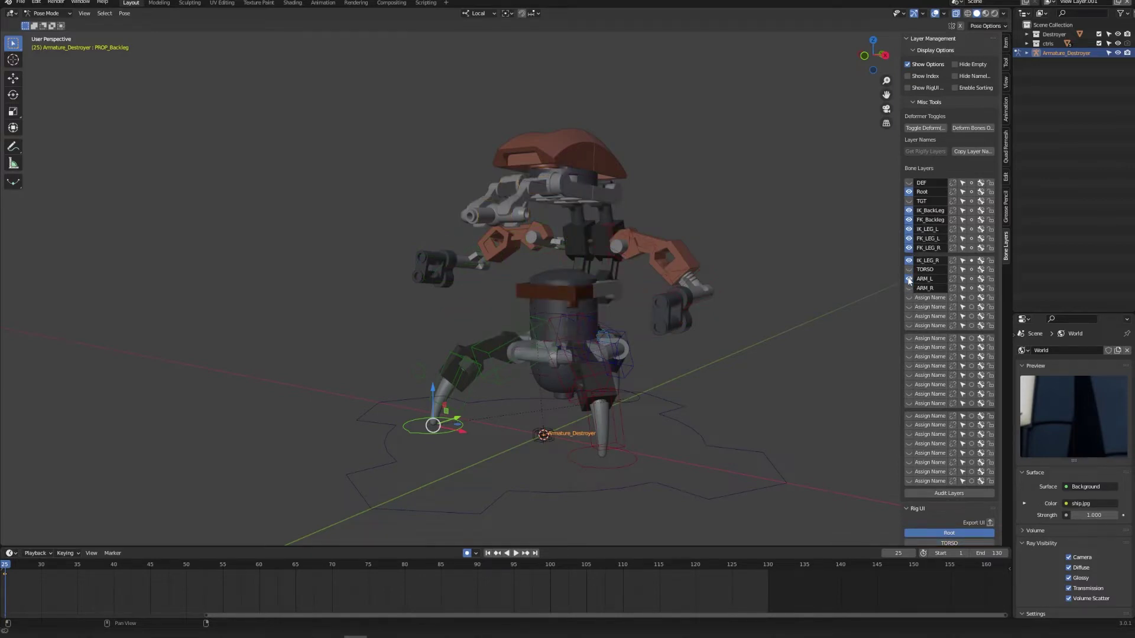
click(909, 270)
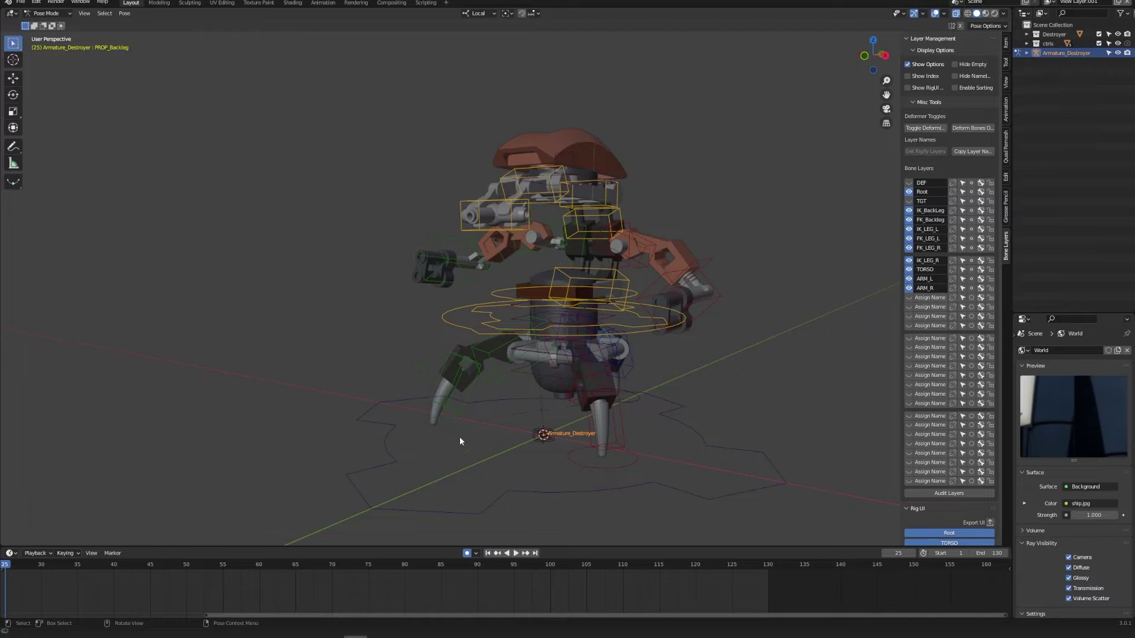
Test the rig by moving a foot control, undoing that move, and grabbing the control around the torso
middle_drag(460, 436, 436, 399)
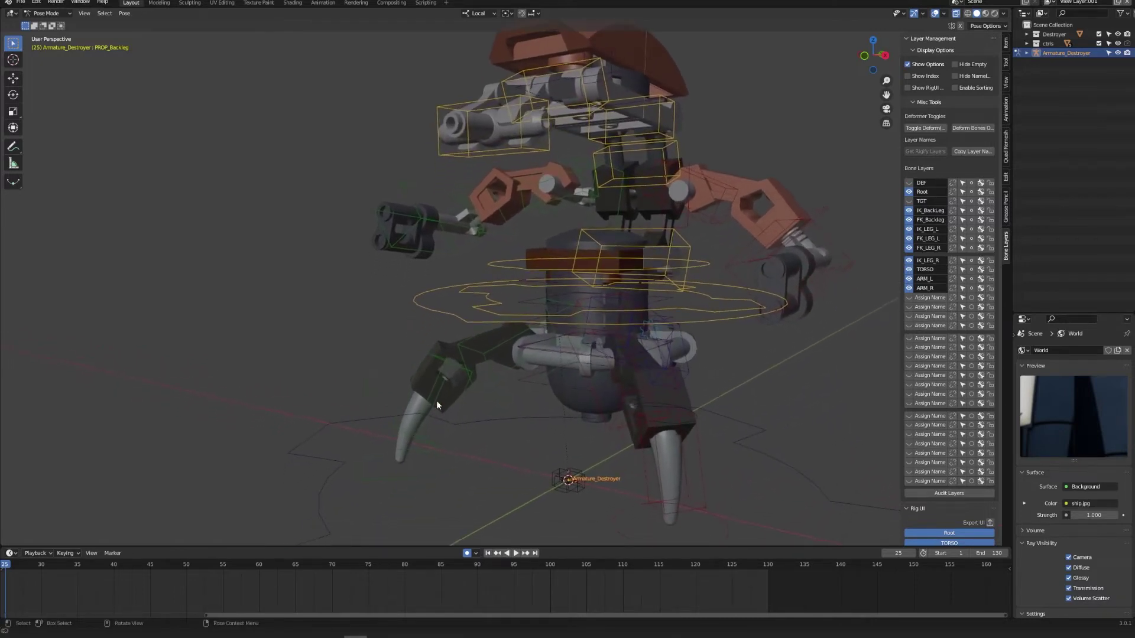
drag(396, 461, 405, 432)
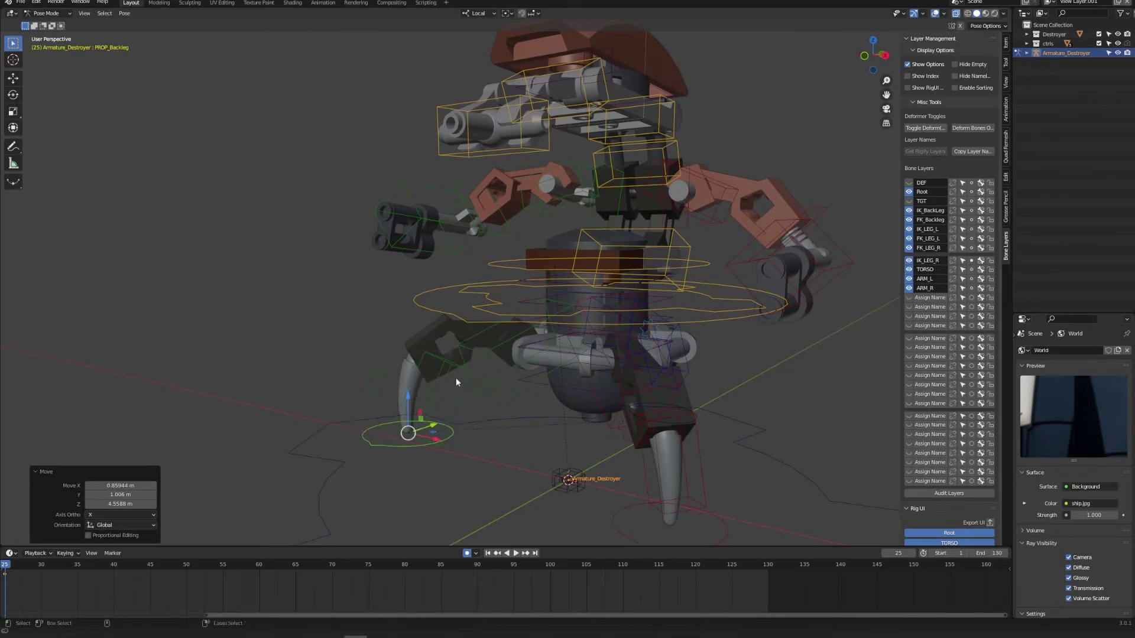
key(ctrl+z)
click(508, 306)
key(g)
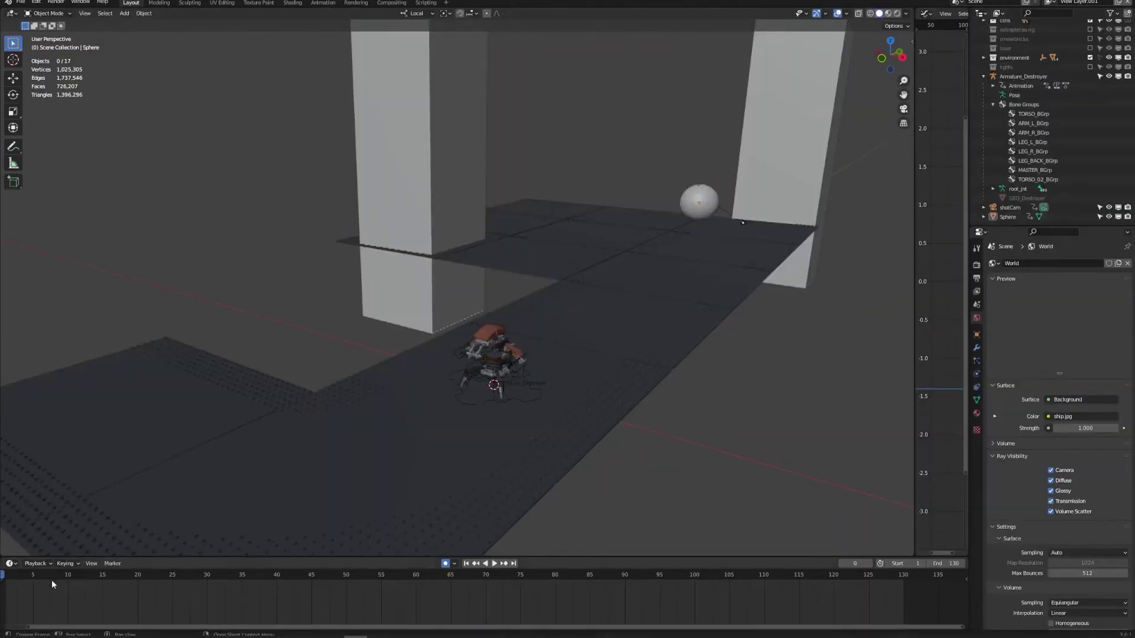
Preview the animated sphere's path up to frame 67 and put Armature_Destroyer into Pose Mode
drag(19, 578, 462, 527)
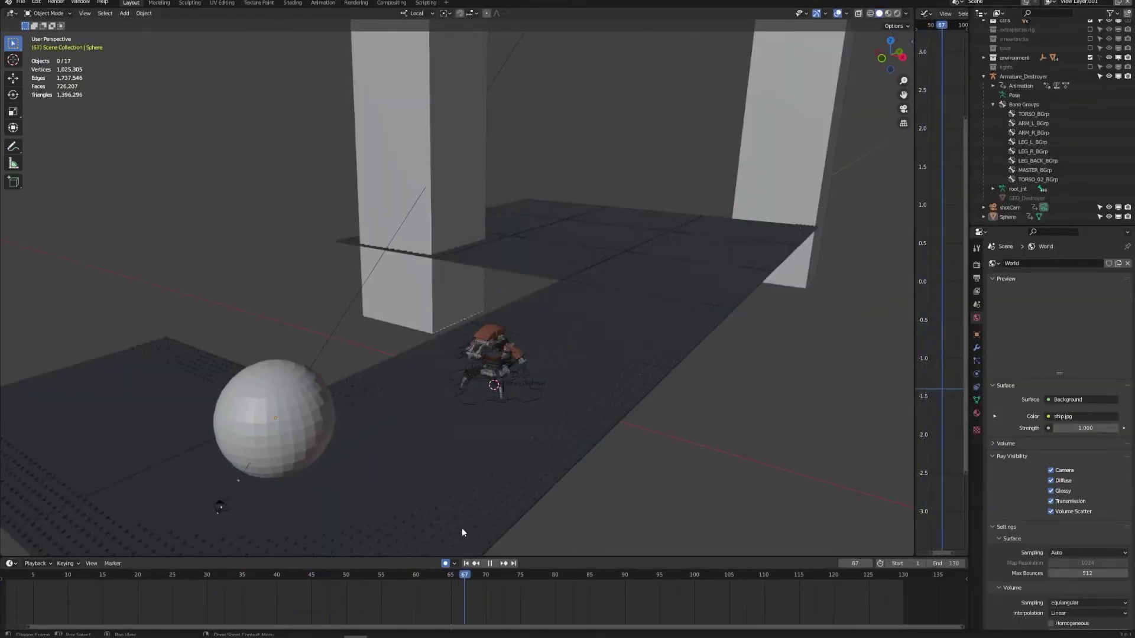
click(522, 376)
key(ctrl+Tab)
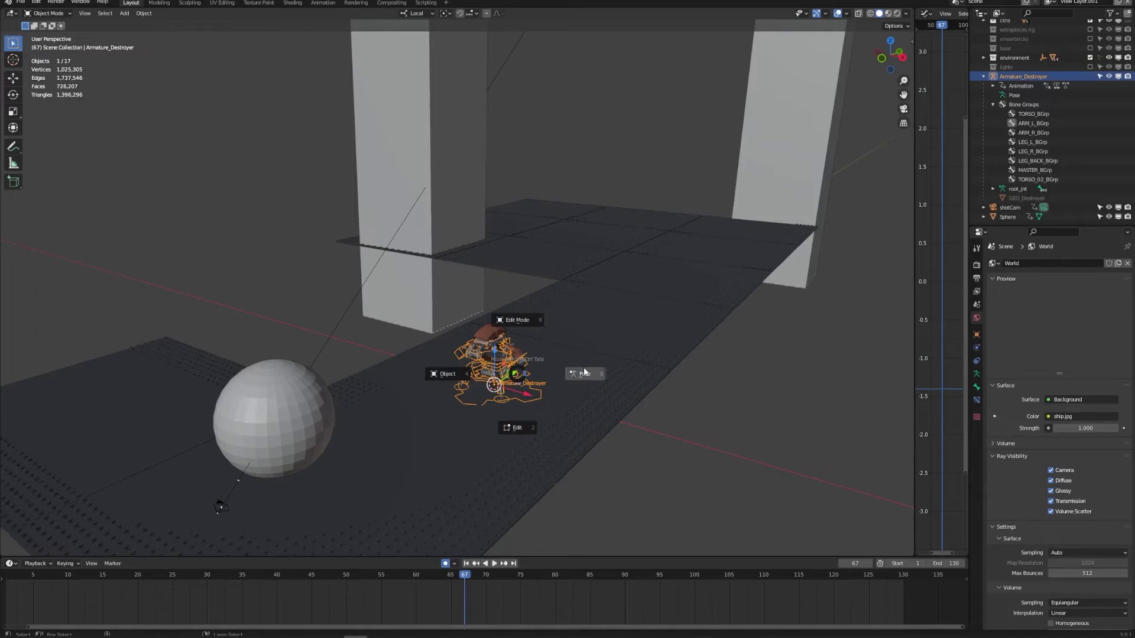
click(582, 376)
Add a Copy Location bone constraint to CTRL_COG with Sphere as its target
click(523, 372)
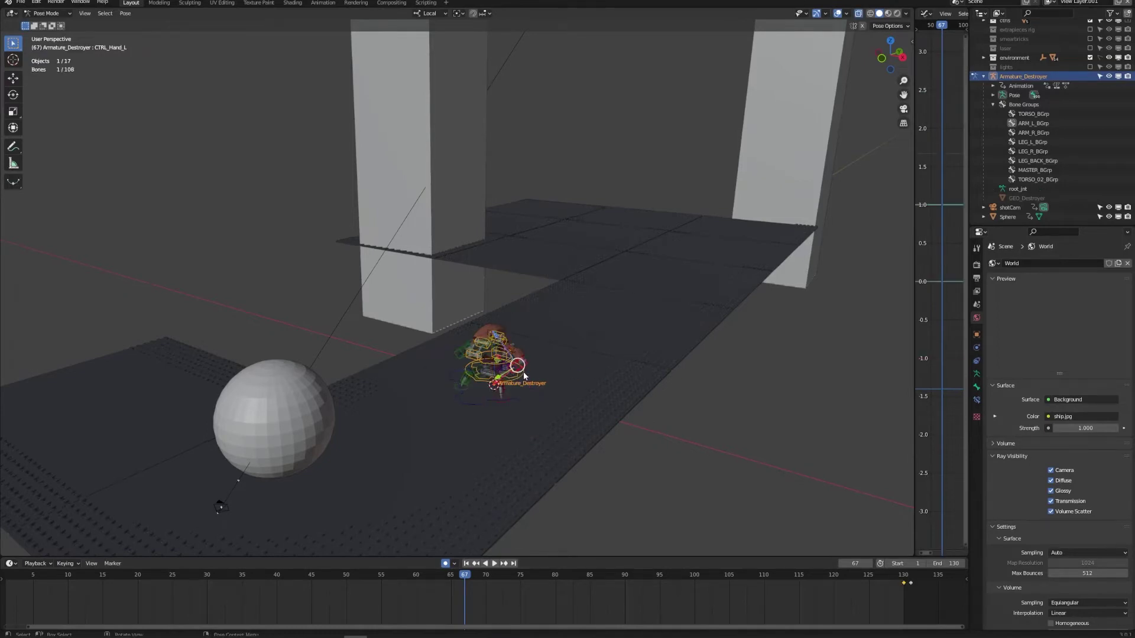
scroll(523, 371, up, 1)
middle_drag(531, 385, 467, 377)
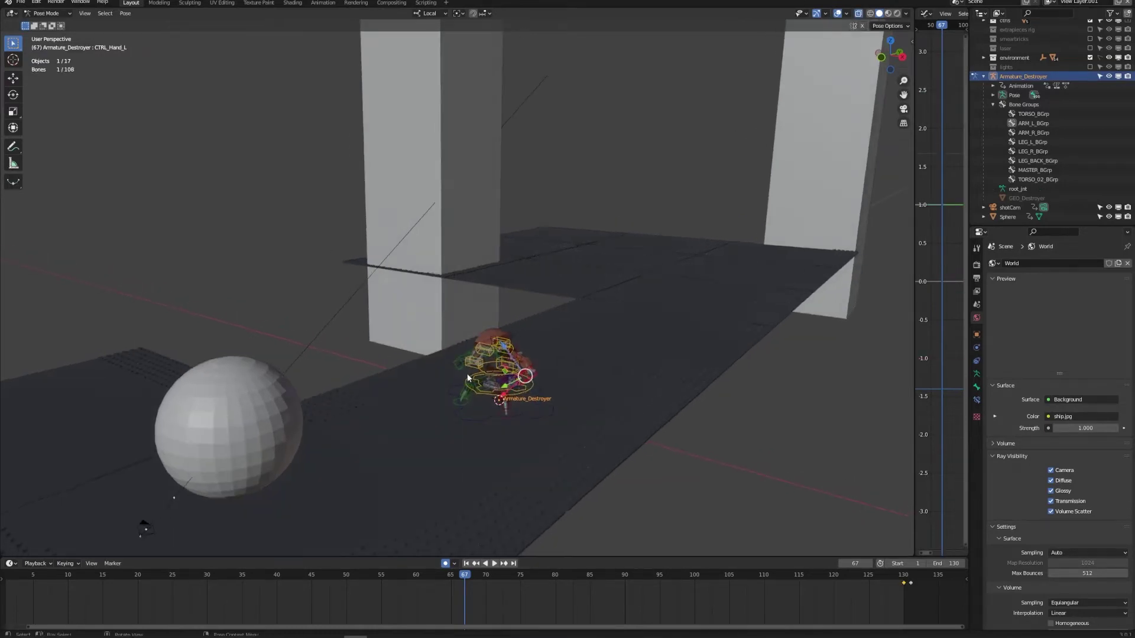
click(976, 404)
click(1058, 261)
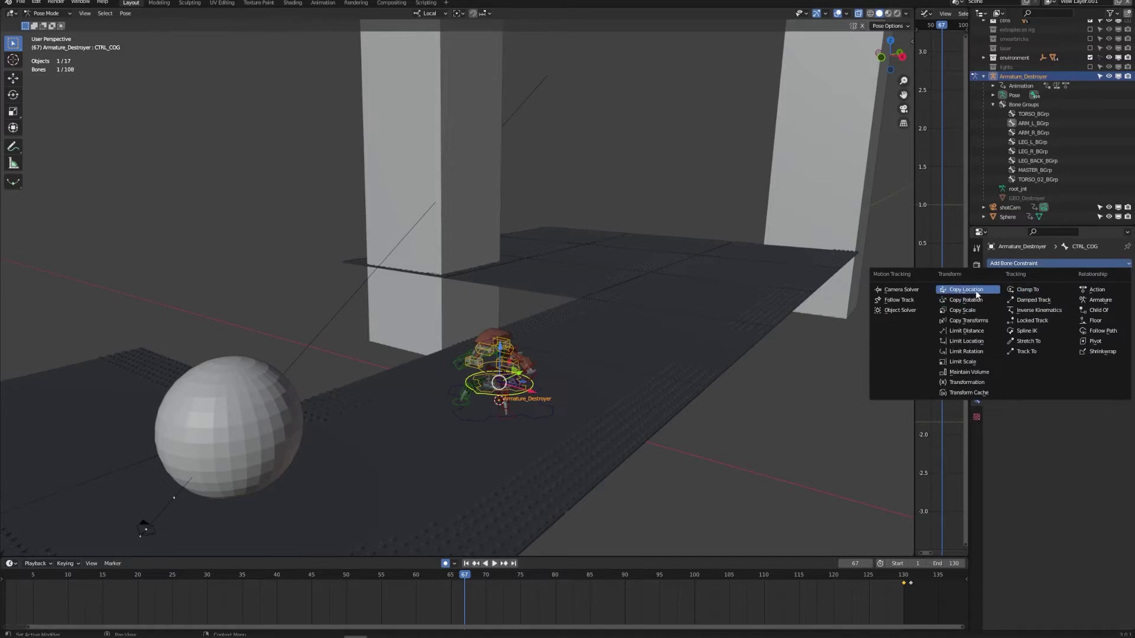
click(977, 293)
click(1078, 292)
text(sp)
key(Return)
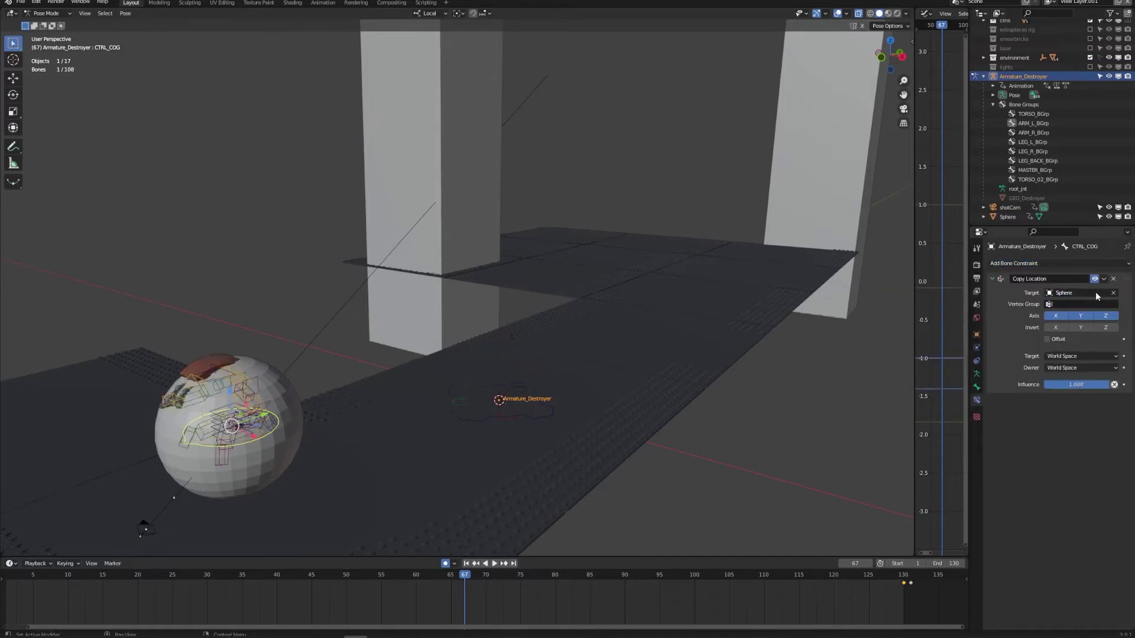
Scrub and play the timeline to check how the droid follows the sphere along its path
drag(20, 575, 526, 512)
key(space)
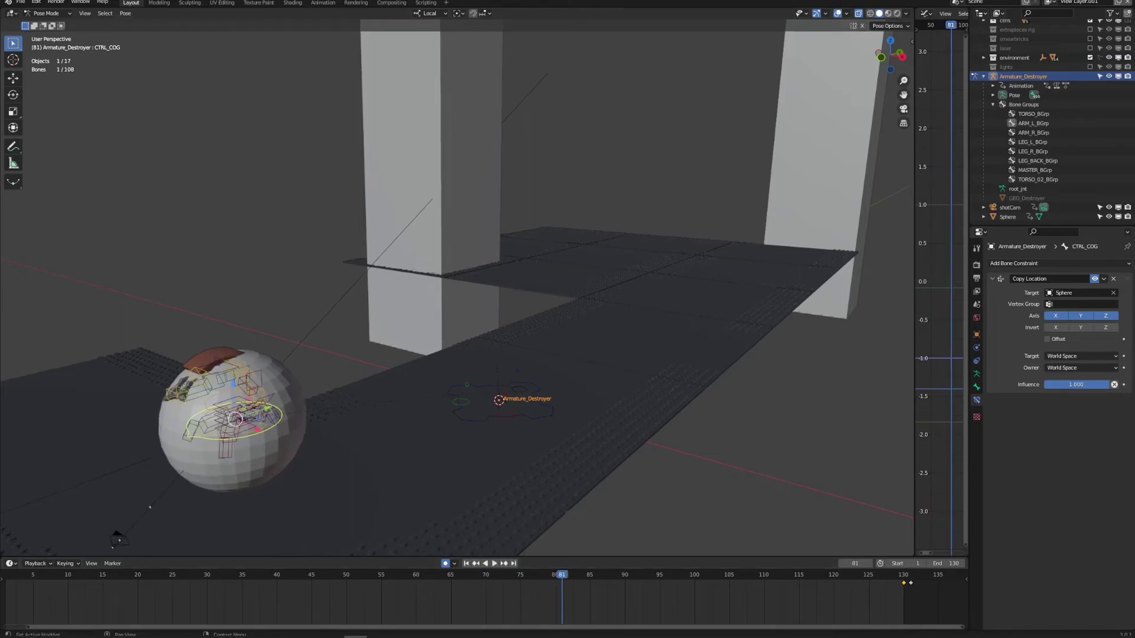
click(325, 578)
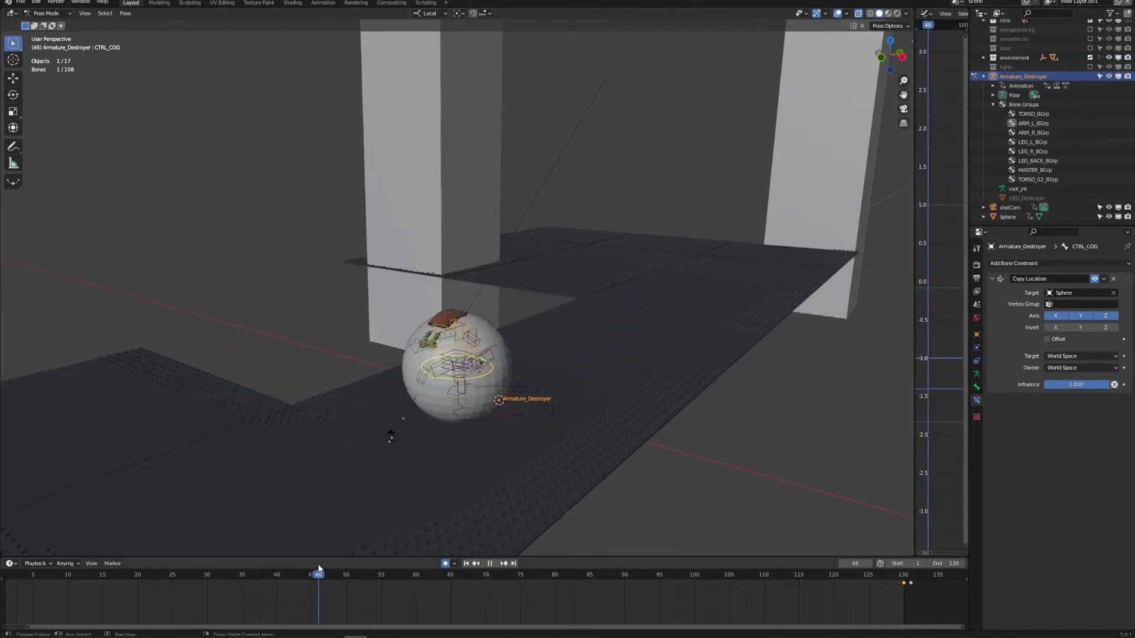
Bake CTRL_COG's action with Only Selected Bones, Visual Keying, Clear Constraints and Overwrite Current Action enabled, and hide the Sphere
middle_drag(405, 379, 178, 25)
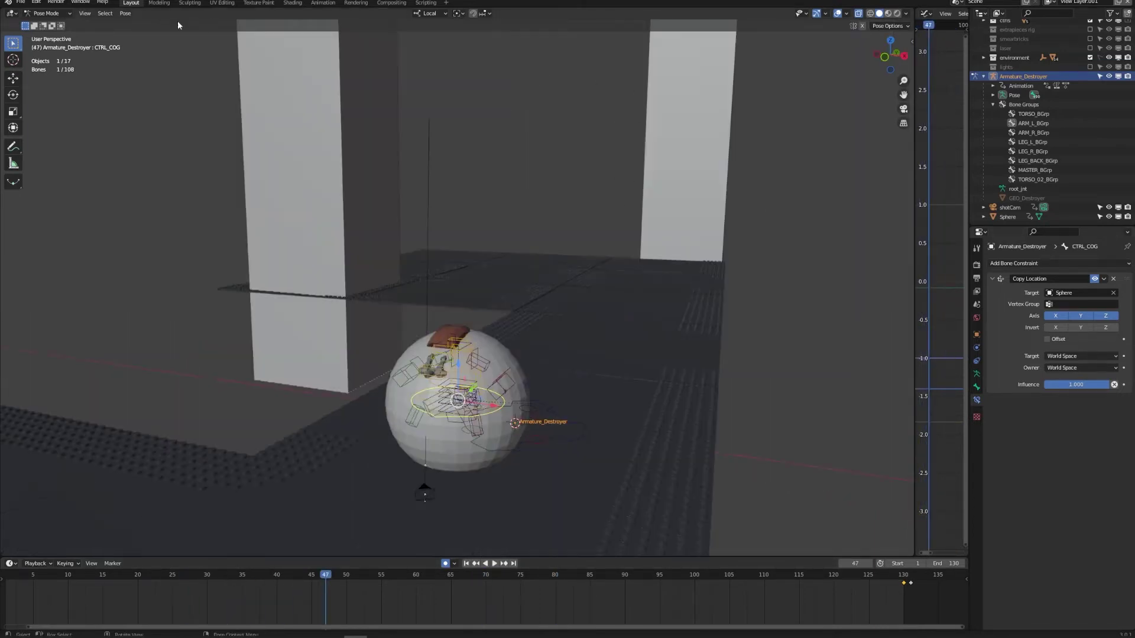
click(125, 14)
mouse_move(166, 71)
click(248, 107)
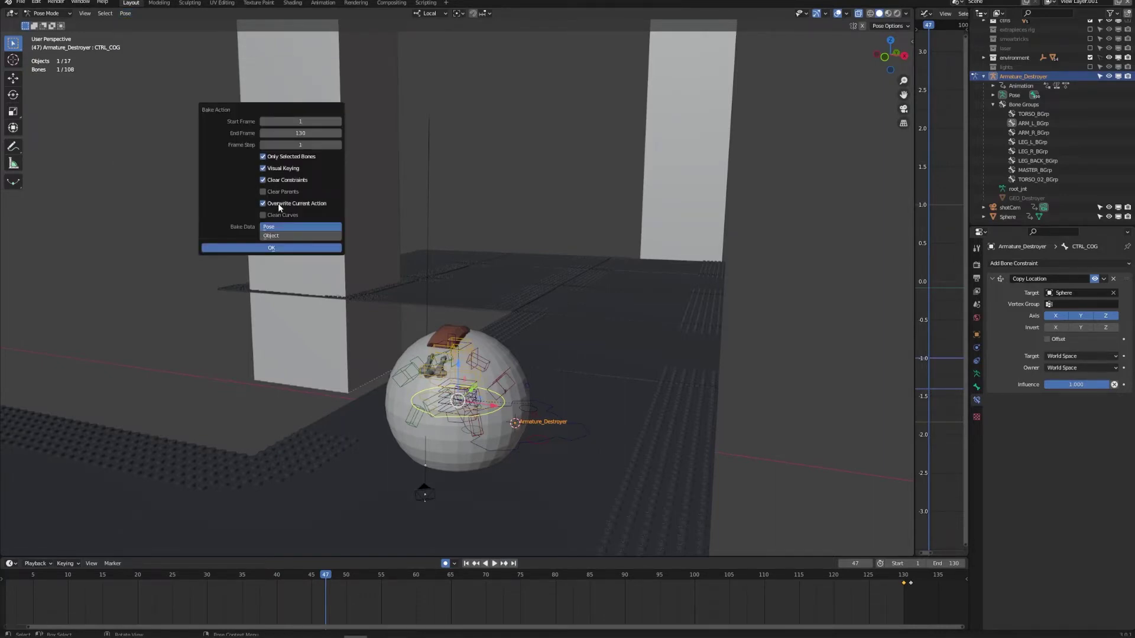
click(281, 249)
click(455, 455)
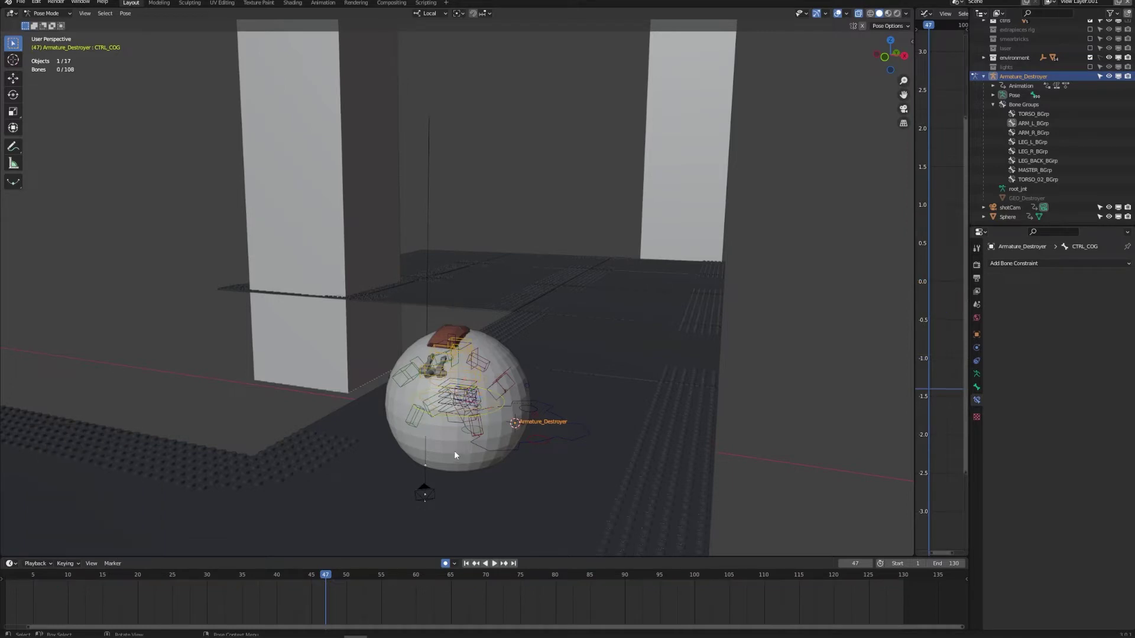
click(1106, 216)
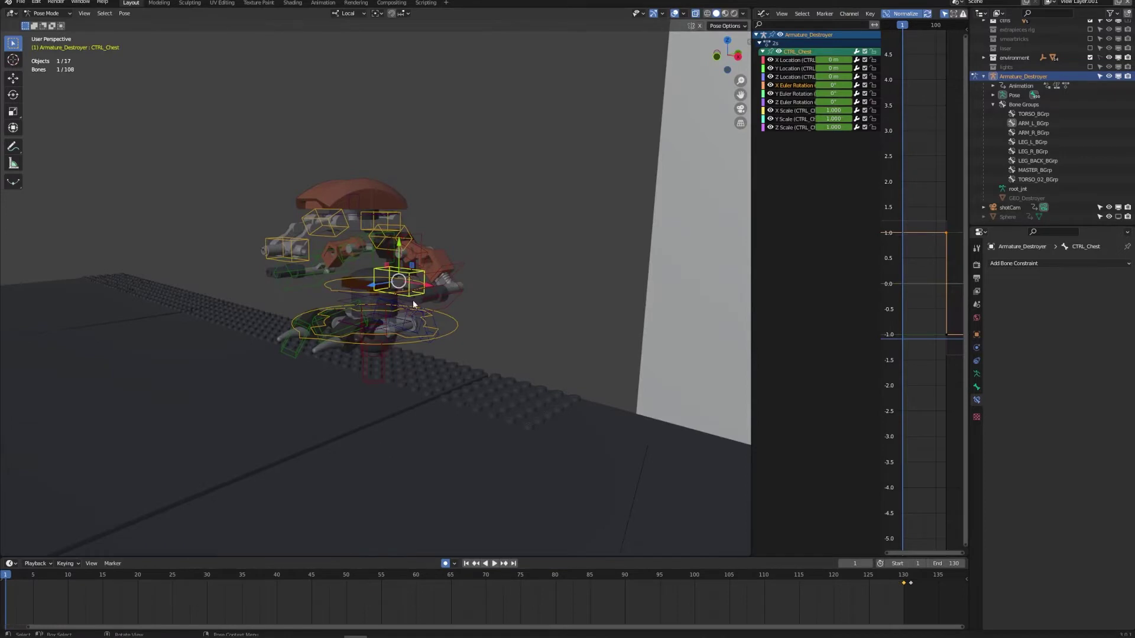
Insert Location, Rotation & Scale keyframes for all the droid's bone controls at frame 1
key(a)
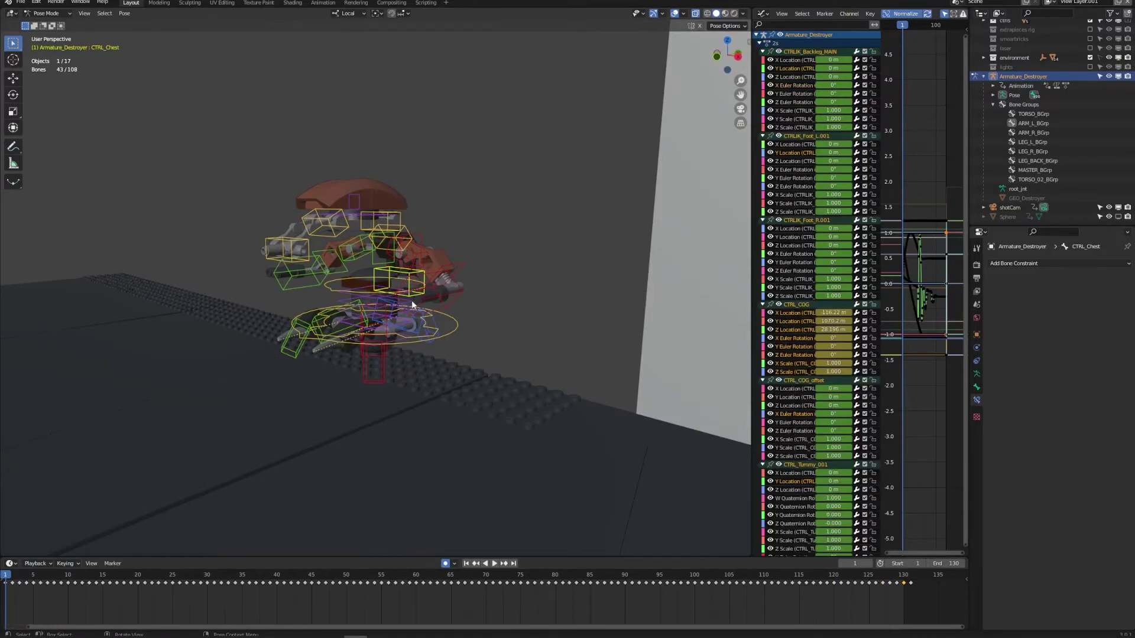
key(alt+a)
click(407, 275)
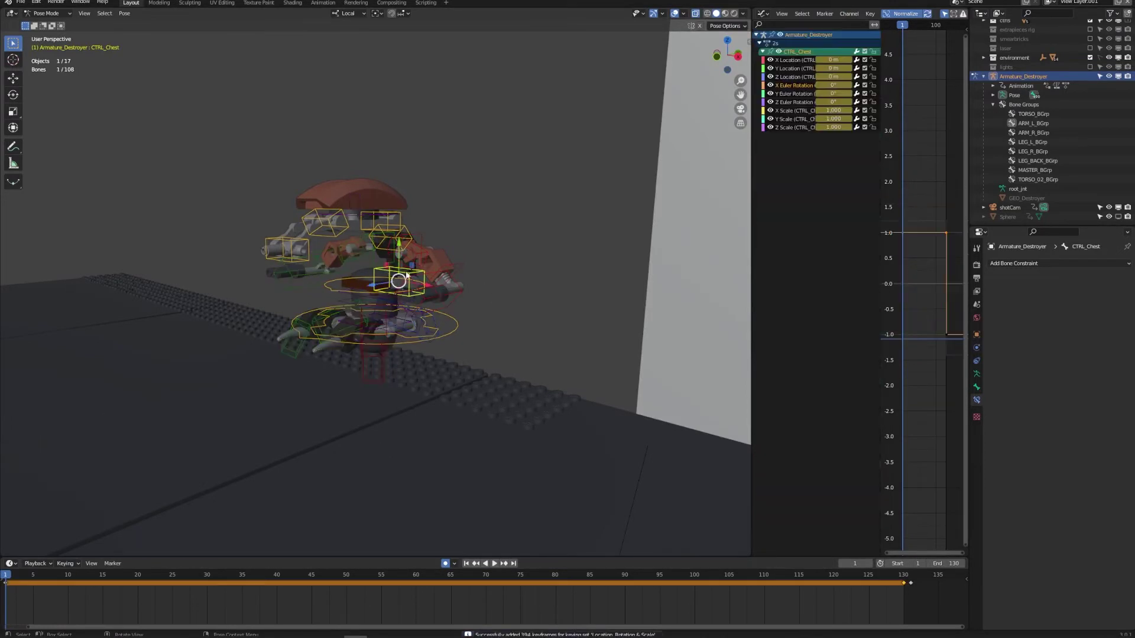
Rotate the CTRL_Chest and CTRL_Neck controls to fold the droid's upper body forward at frame 1
click(328, 278)
middle_drag(491, 266, 434, 260)
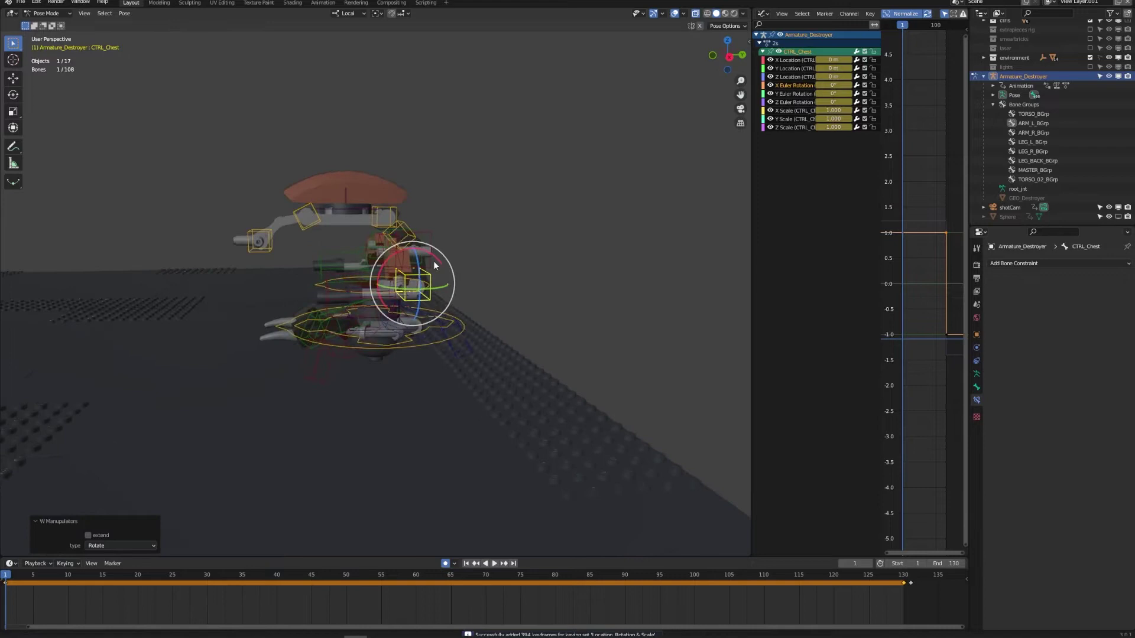
scroll(433, 259, up, 1)
drag(428, 249, 417, 247)
click(407, 214)
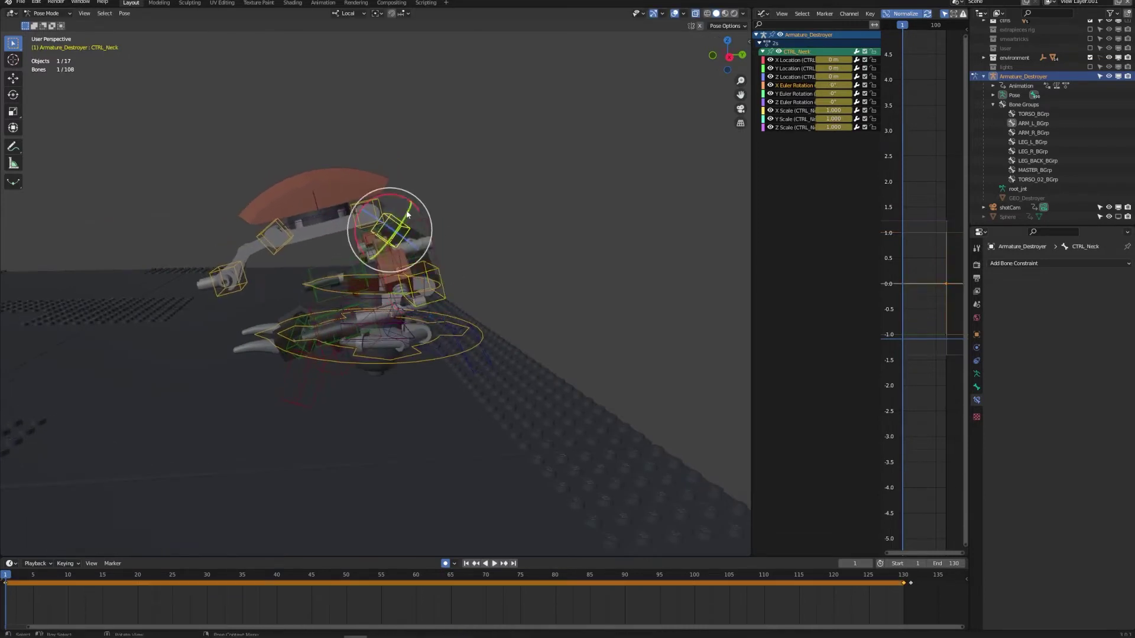
drag(407, 200, 370, 199)
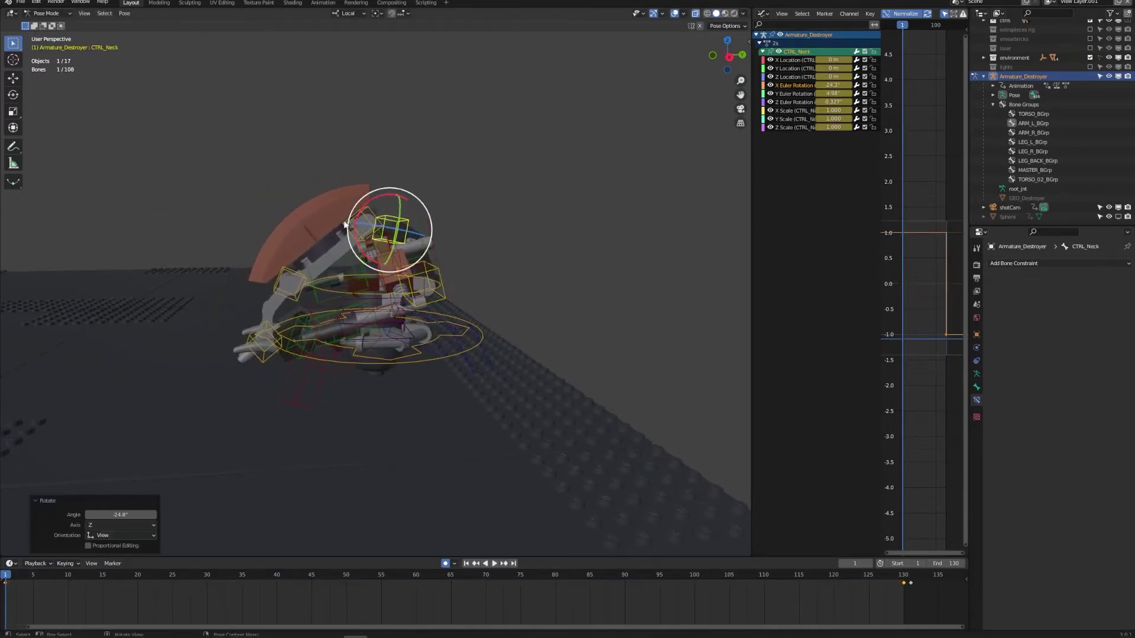
Rotate the CTRL_Head control downward to tuck the droid's head toward its body
click(358, 228)
middle_drag(354, 238, 337, 234)
drag(327, 229, 335, 248)
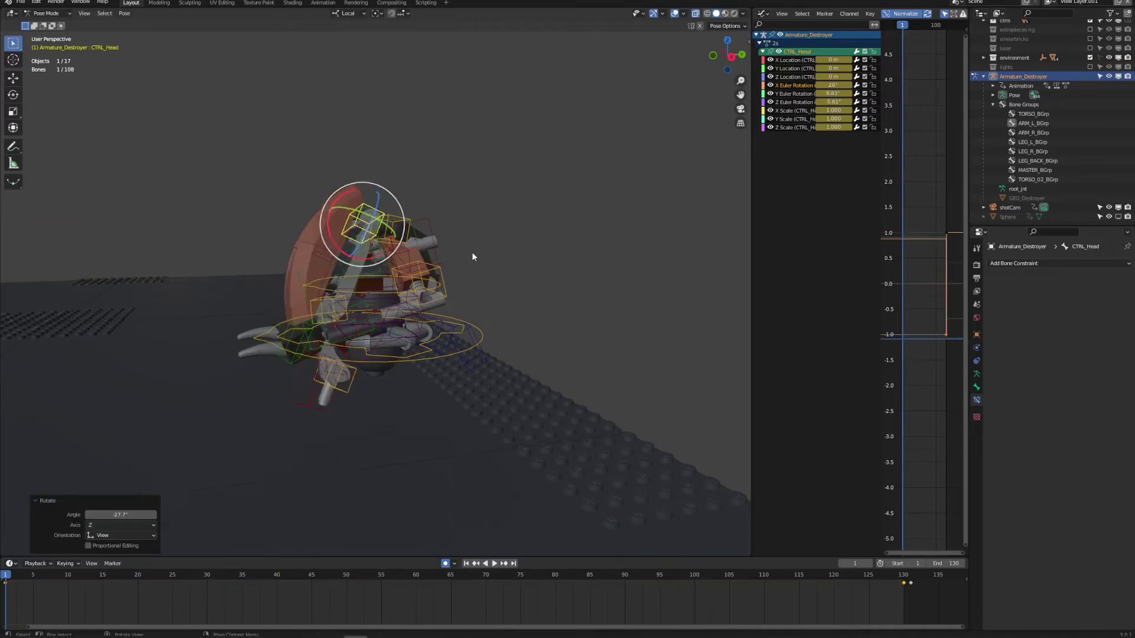
Rotate the CTRL_Upper_Neck and CTRL_Eyes controls together about 44.8° around their local X axis
mouse_move(472, 251)
middle_down()
mouse_move(500, 248)
mouse_move(473, 241)
middle_up()
click(331, 311)
shift+click(354, 384)
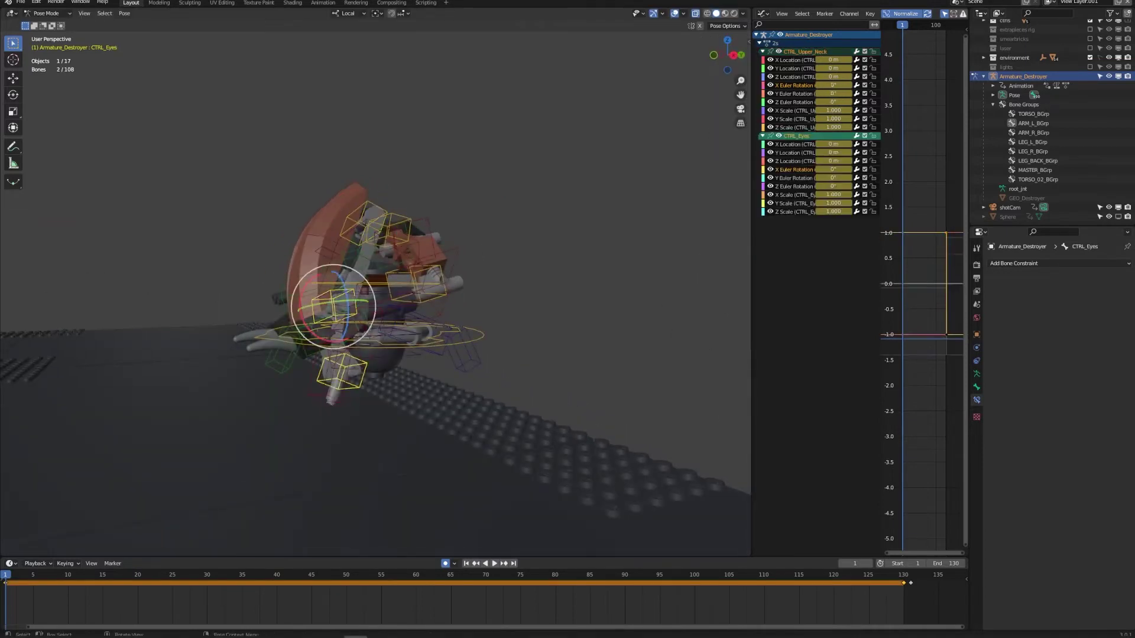
key(r)
key(x)
click(436, 209)
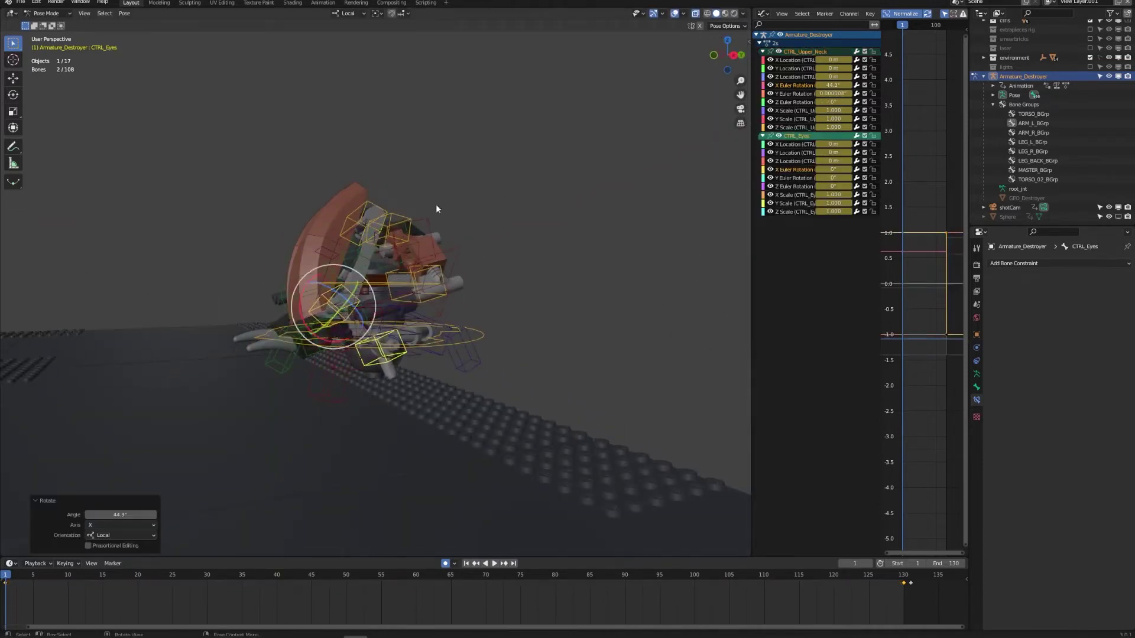
Rotate another upper-body control to continue folding the droid into its ball shape
click(381, 358)
middle_drag(539, 284, 461, 263)
click(454, 260)
drag(449, 241, 449, 249)
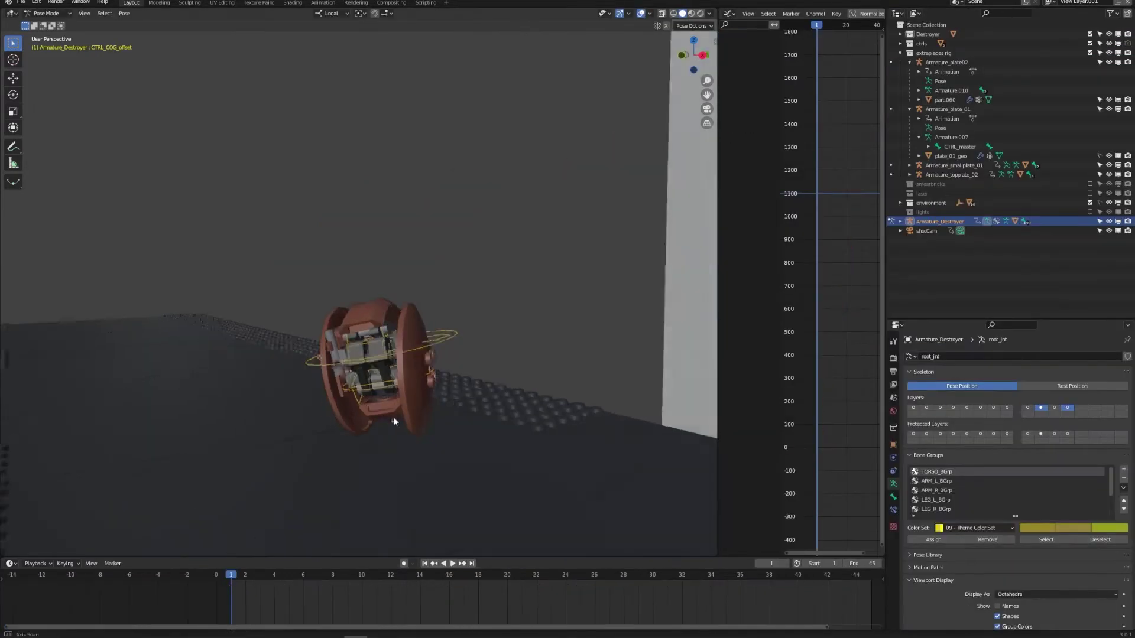
Select the CTRL_Chest_Turn control and play the rolling droid animation, stopping at frame 29
middle_drag(392, 417, 506, 387)
scroll(410, 363, down, 1)
click(410, 363)
middle_drag(440, 360, 450, 362)
scroll(414, 390, down, 5)
shift+middle_drag(354, 400, 257, 571)
key(space)
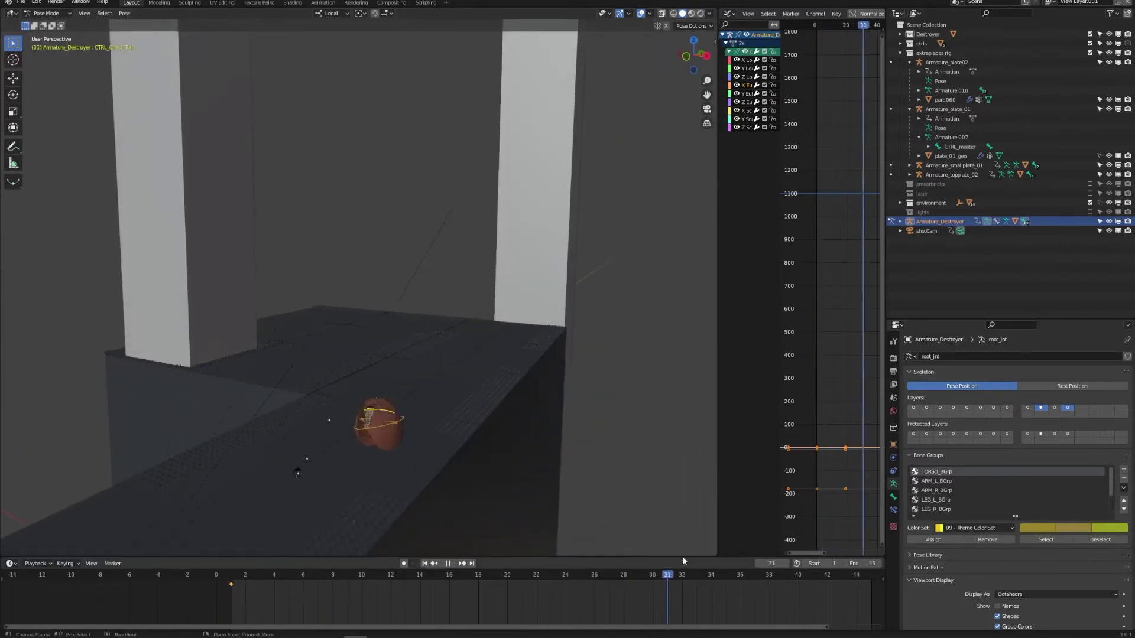
key(space)
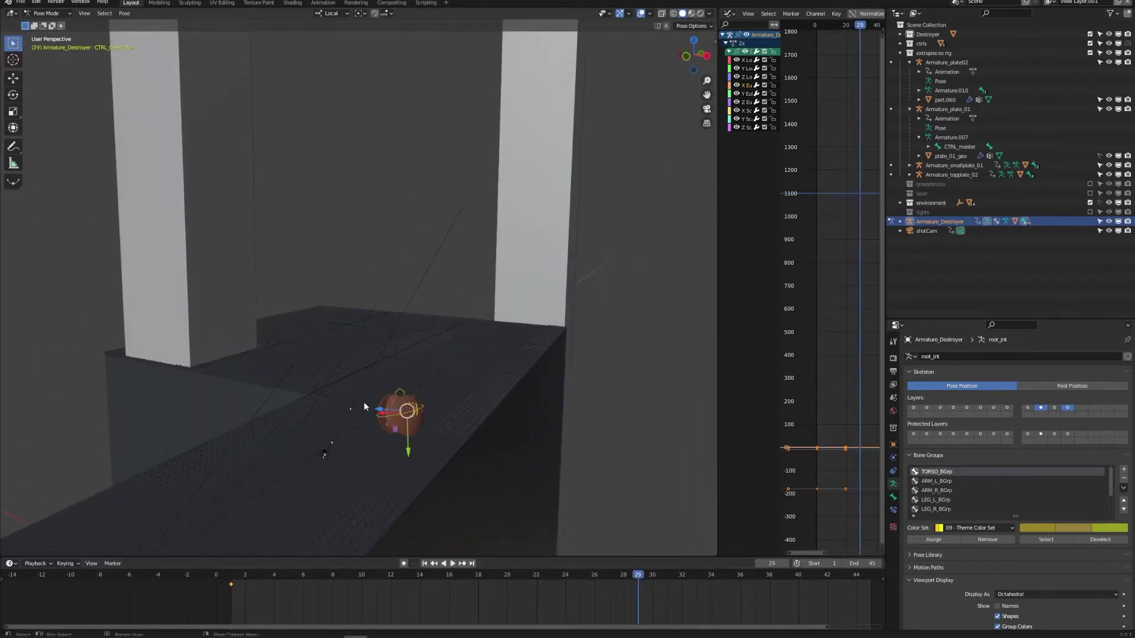
Get a closer view of the rolled-up droid and widen the Graph Editor beside the viewport
scroll(414, 410, up, 3)
shift+middle_drag(451, 414, 367, 332)
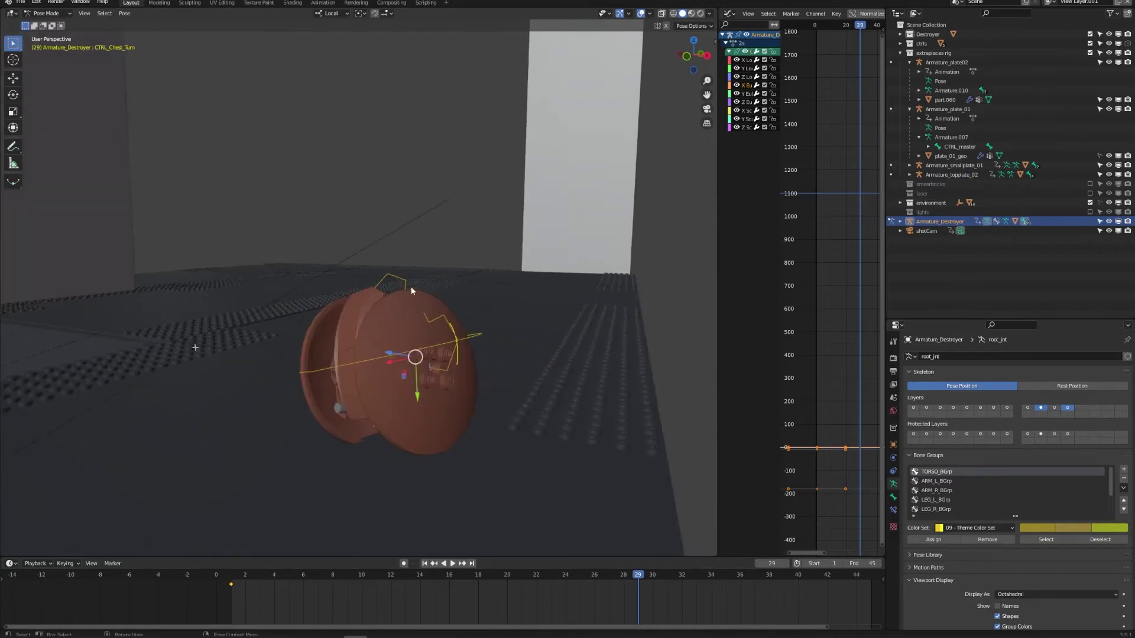
drag(718, 300, 422, 300)
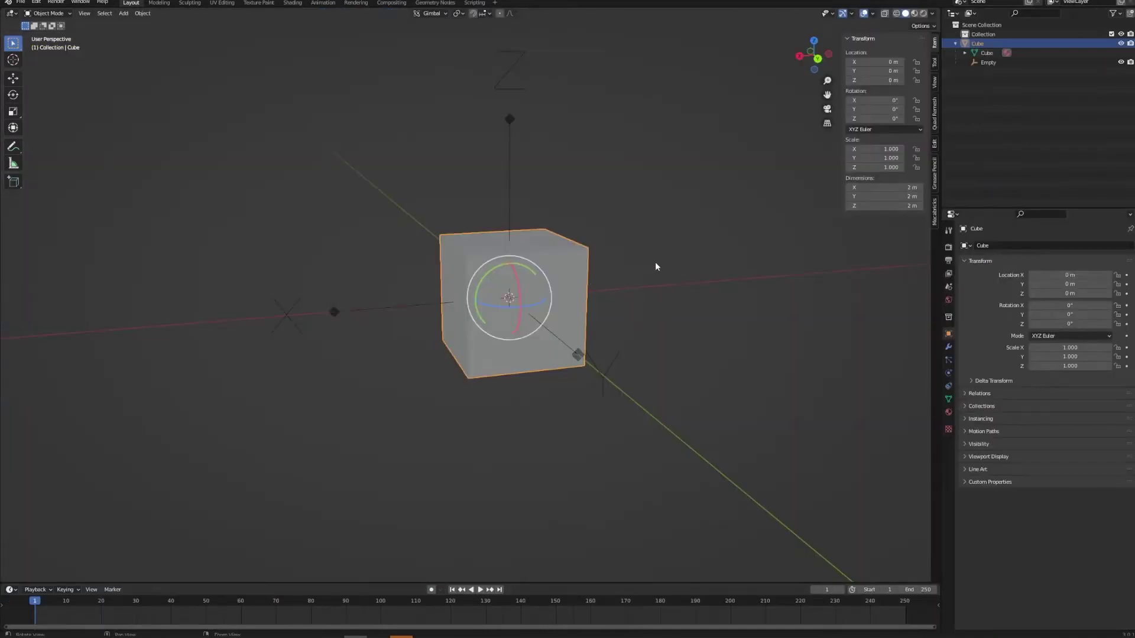
Rotate the cube around its Z axis in Gimbal orientation
middle_drag(655, 263, 565, 325)
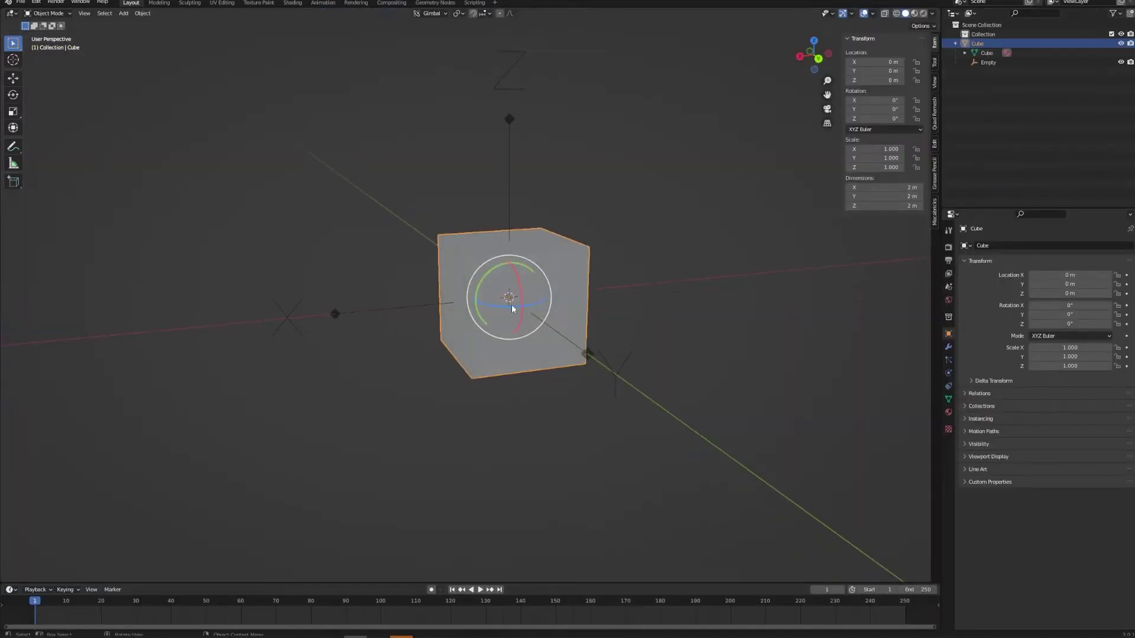
mouse_move(512, 307)
mouse_down()
mouse_move(519, 295)
mouse_move(510, 315)
mouse_up()
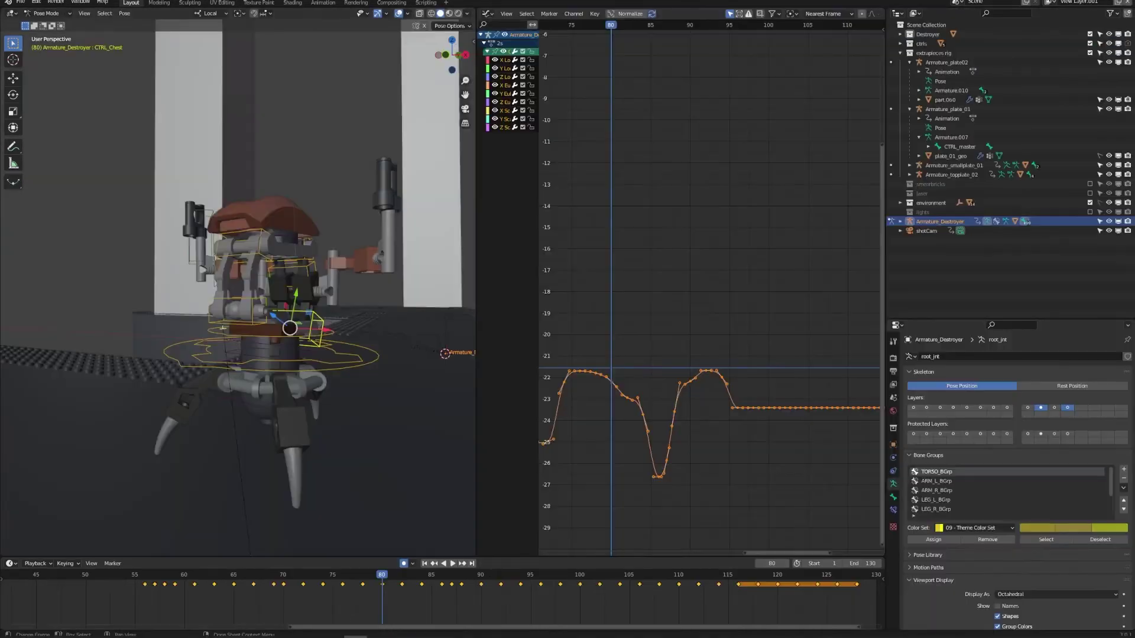
Raise the frame 82 key on CTRL_Chest_Turn's Z Euler Rotation curve slightly and scrub to frame 111
drag(148, 580, 382, 561)
click(255, 335)
middle_drag(655, 45, 721, 451)
ctrl+middle_drag(698, 354, 740, 339)
key(space)
key(Escape)
click(507, 105)
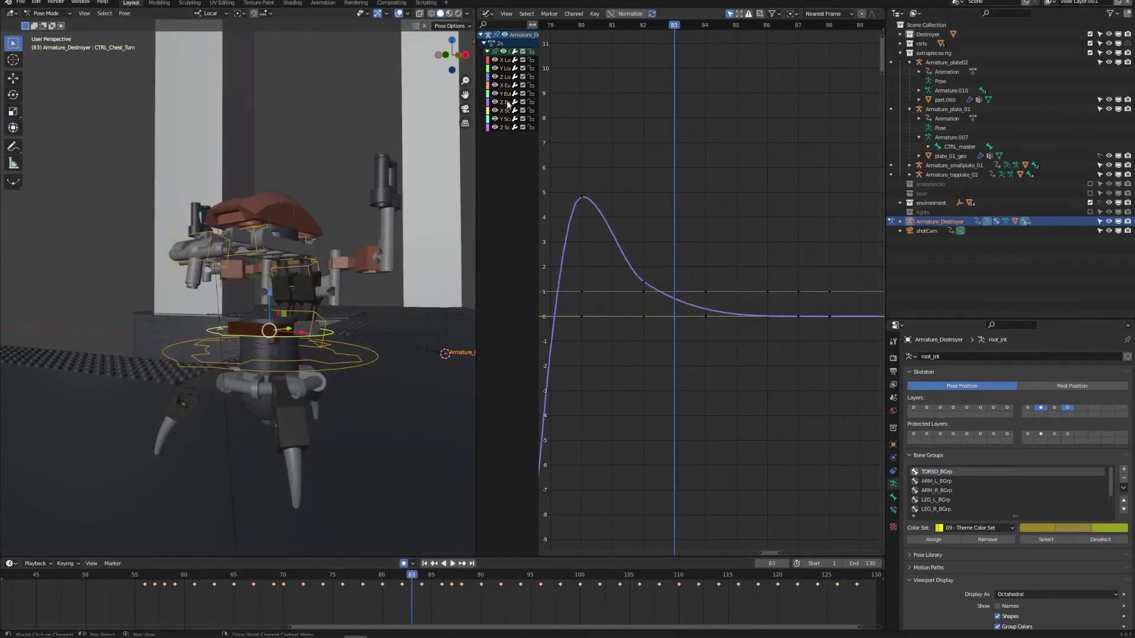
key(g)
click(658, 276)
drag(431, 576, 688, 576)
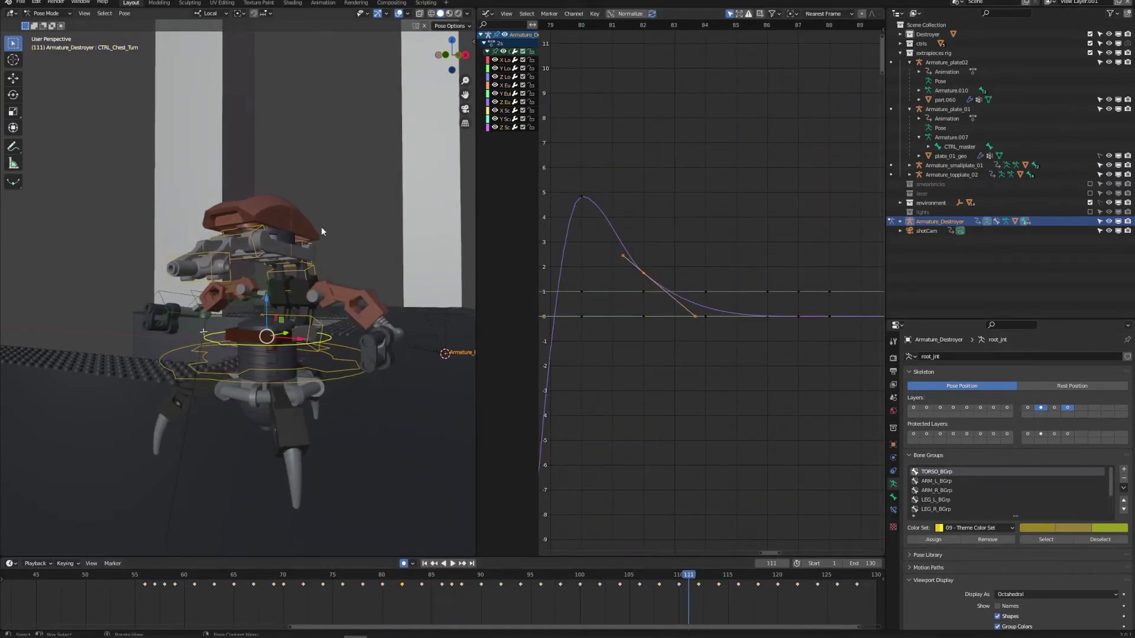
Select the CTRL_Chest control, inspect its animation curves and play the droid's motion
click(310, 321)
middle_drag(310, 322, 265, 323)
click(512, 94)
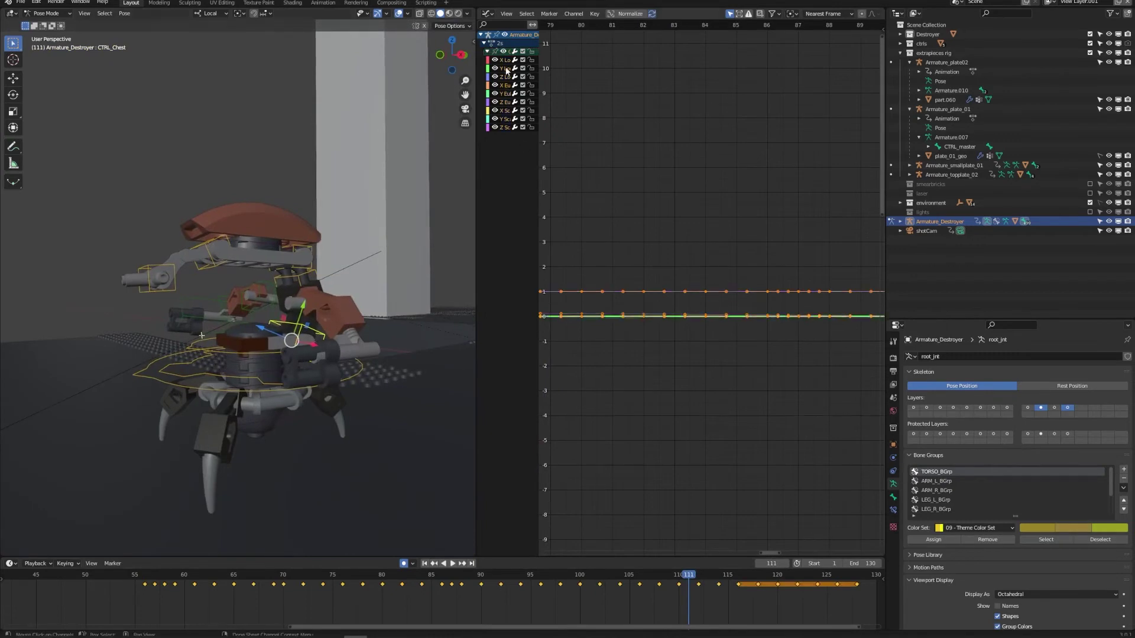
mouse_move(427, 574)
mouse_down()
mouse_move(393, 574)
mouse_move(420, 575)
mouse_up()
key(space)
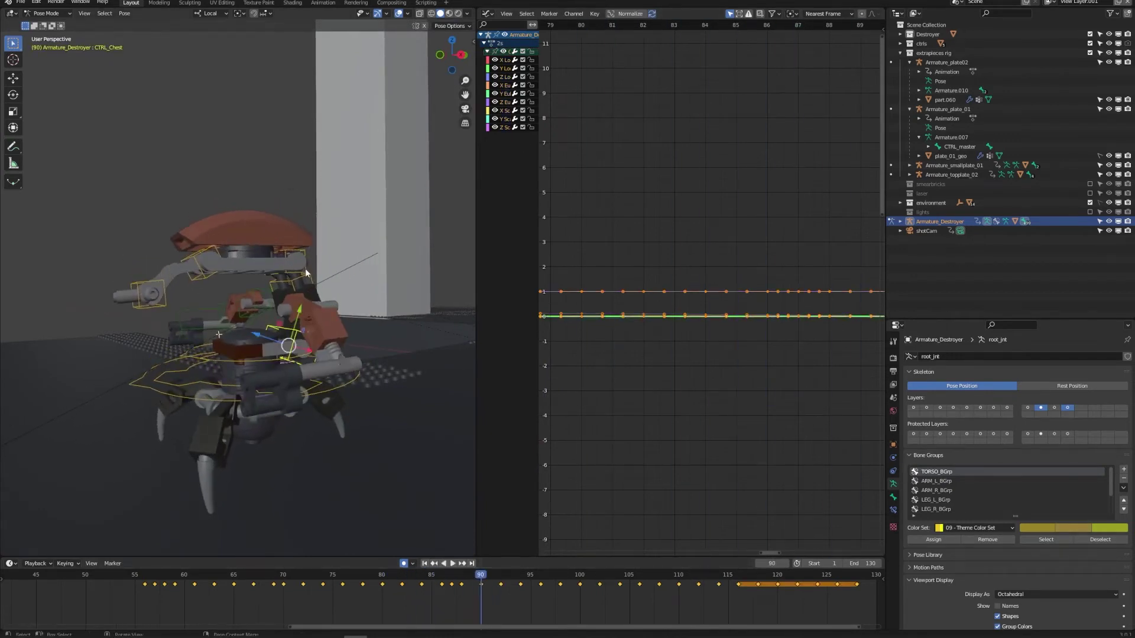
Select the CTRL_Head control and lower the key near frame 86 on its X Euler Rotation curve
click(305, 273)
shift+right_drag(675, 379, 704, 379)
key(Home)
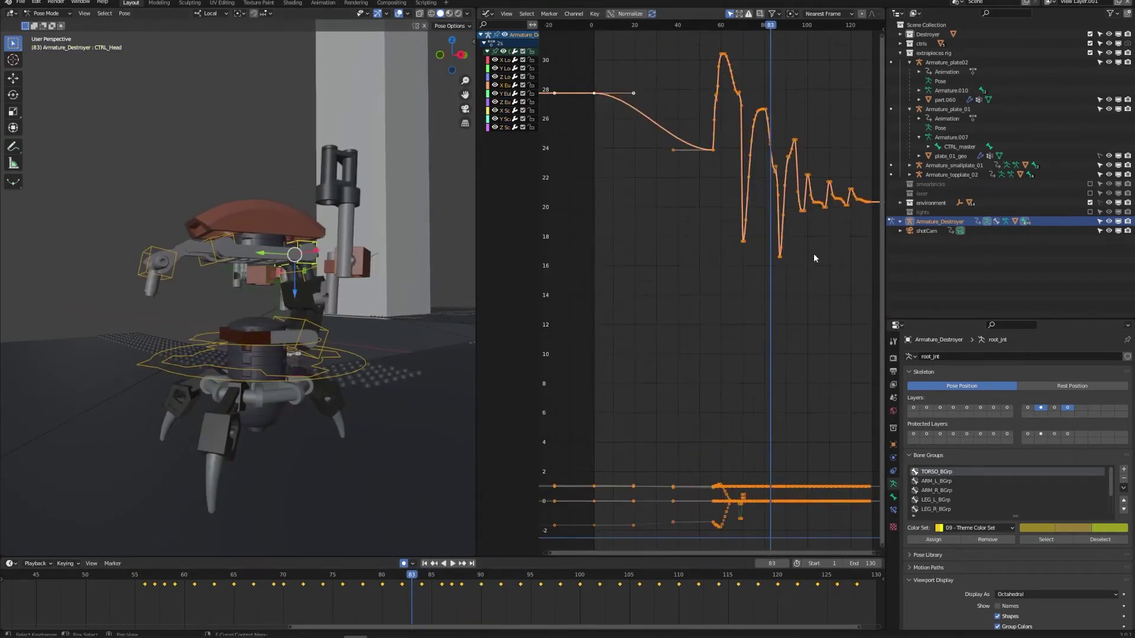
middle_drag(732, 302, 674, 414)
ctrl+middle_drag(730, 300, 785, 304)
shift+right_drag(659, 279, 729, 280)
drag(716, 296, 746, 314)
key(g)
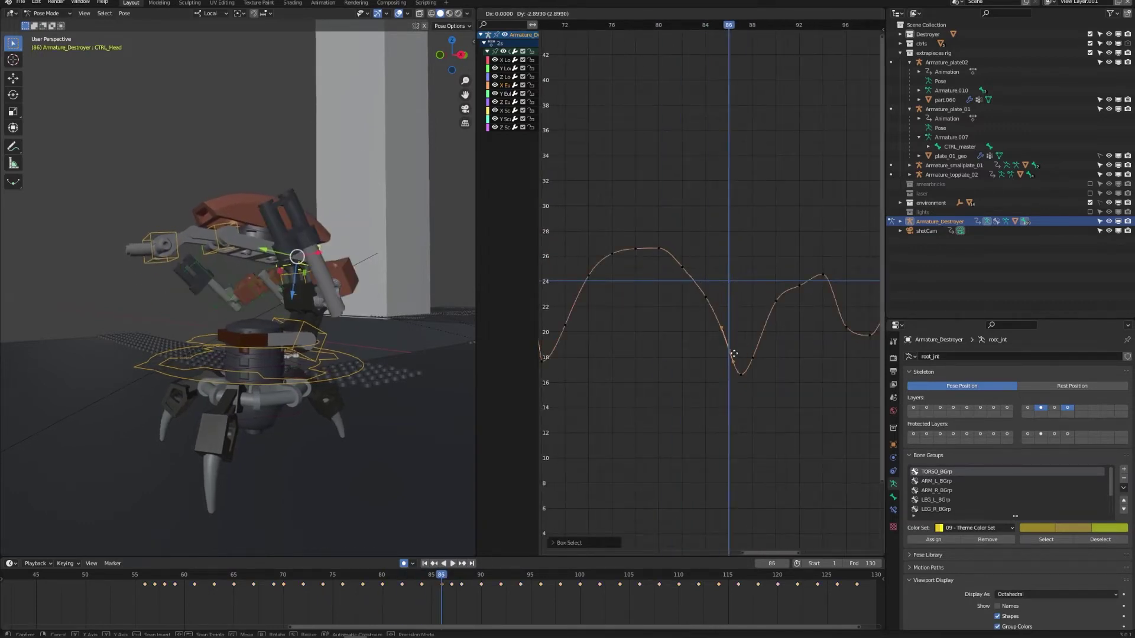
click(732, 358)
click(707, 275)
Move the keys near frames 88 and 90 on CTRL_Head's X Euler Rotation curve to reshape the rise after the dip
middle_drag(654, 270, 677, 272)
shift+right_drag(677, 274, 773, 296)
drag(764, 347, 787, 368)
key(g)
click(793, 354)
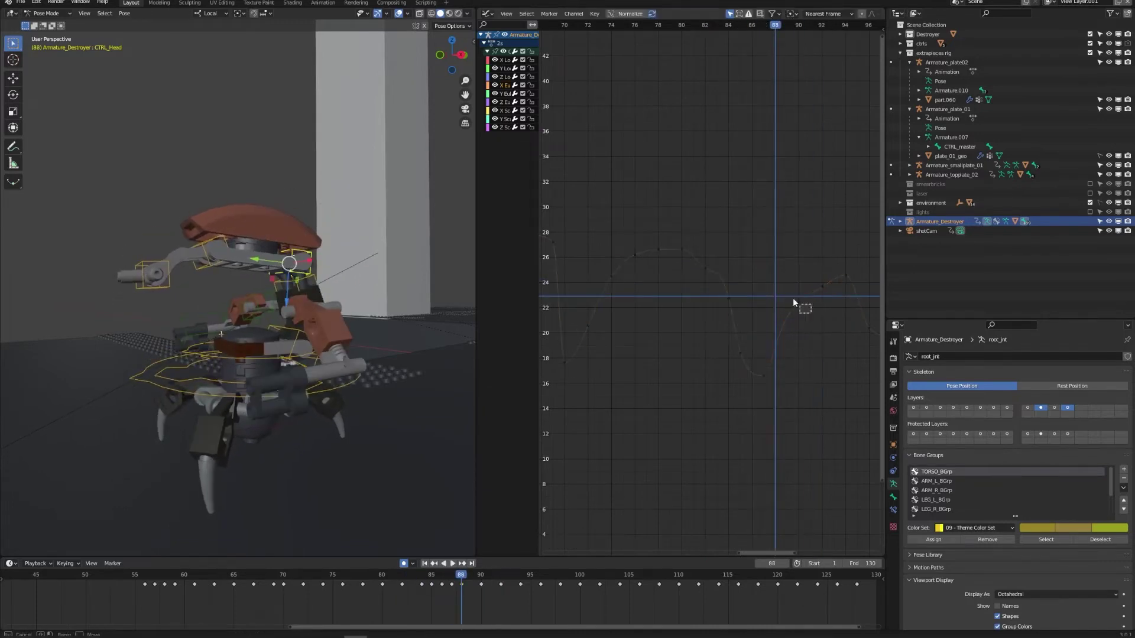
drag(793, 299, 786, 289)
key(g)
click(808, 309)
Raise the frame 90 key on CTRL_Head's X Euler Rotation curve to smooth the climb to the next peak
mouse_move(800, 328)
middle_down()
mouse_move(785, 333)
mouse_move(793, 330)
middle_up()
shift+right_drag(794, 329, 818, 327)
drag(809, 277, 801, 310)
key(g)
key(g)
click(792, 288)
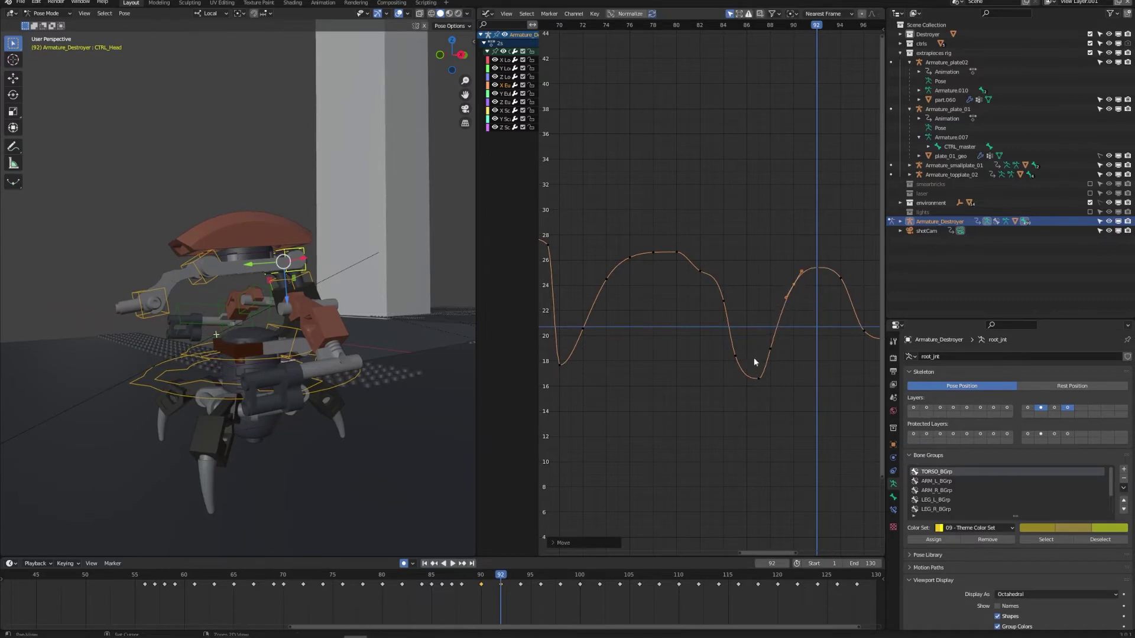
Raise the frame 100 peak on CTRL_Head's X Euler Rotation curve to about 23 and scrub to frame 108
shift+right_drag(777, 353, 876, 336)
middle_drag(800, 406, 662, 367)
key(space)
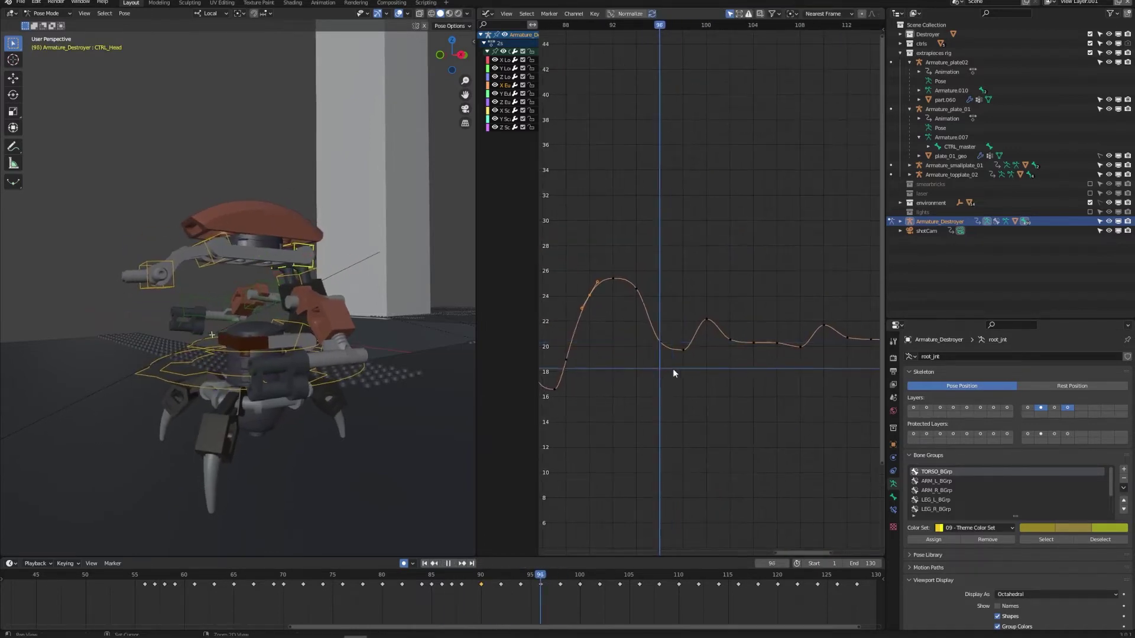
drag(695, 308, 718, 334)
key(g)
click(715, 320)
shift+right_drag(706, 349, 798, 348)
Select all of the droid's controls and review the unfolding motion up to about frame 75
middle_drag(290, 430, 340, 430)
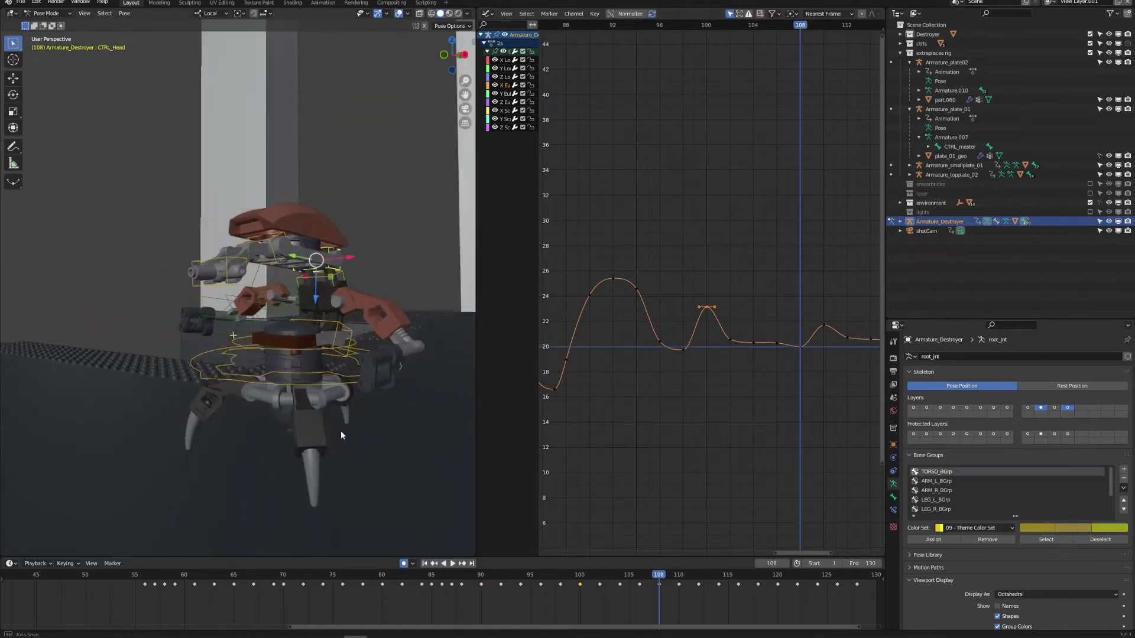
scroll(295, 446, down, 4)
middle_drag(266, 451, 314, 447)
key(a)
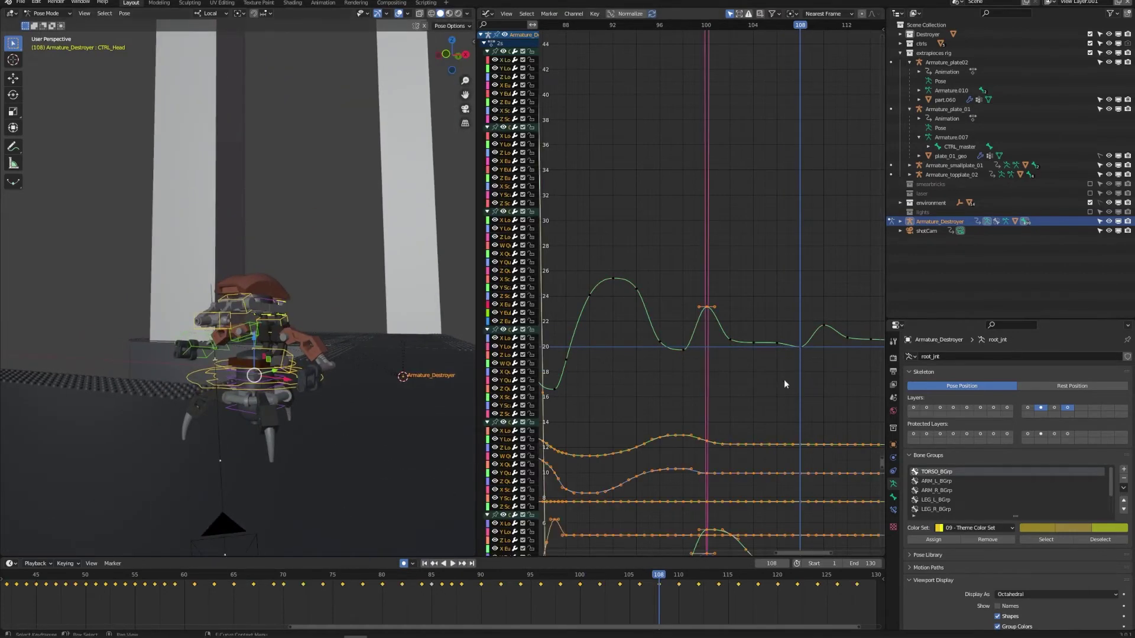
ctrl+middle_drag(785, 380, 737, 395)
click(125, 579)
key(space)
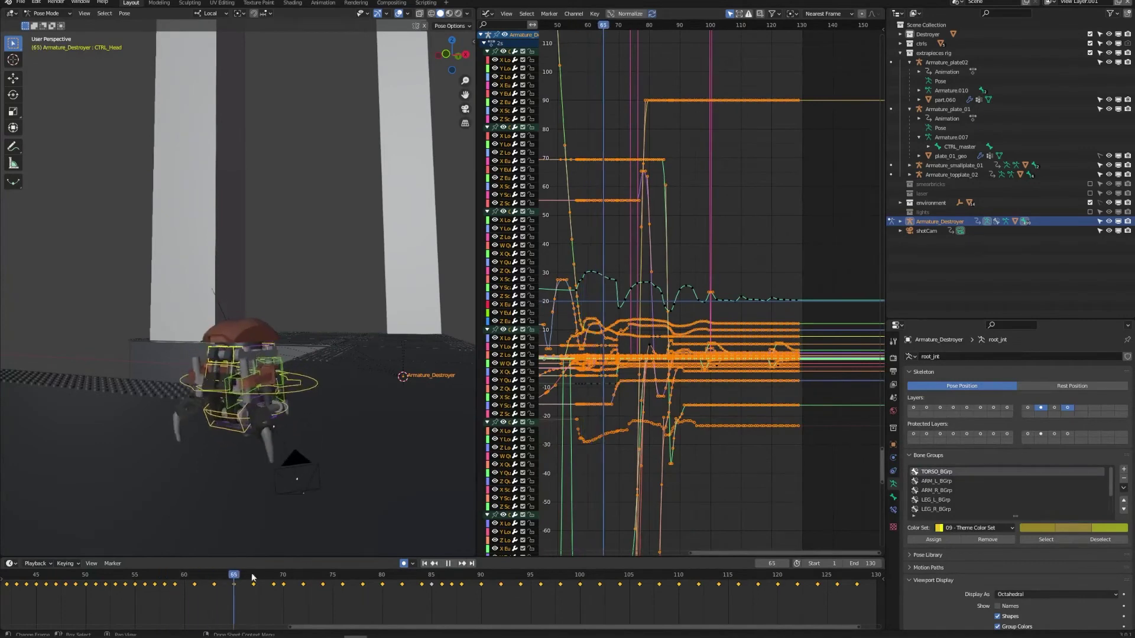
drag(253, 578, 332, 559)
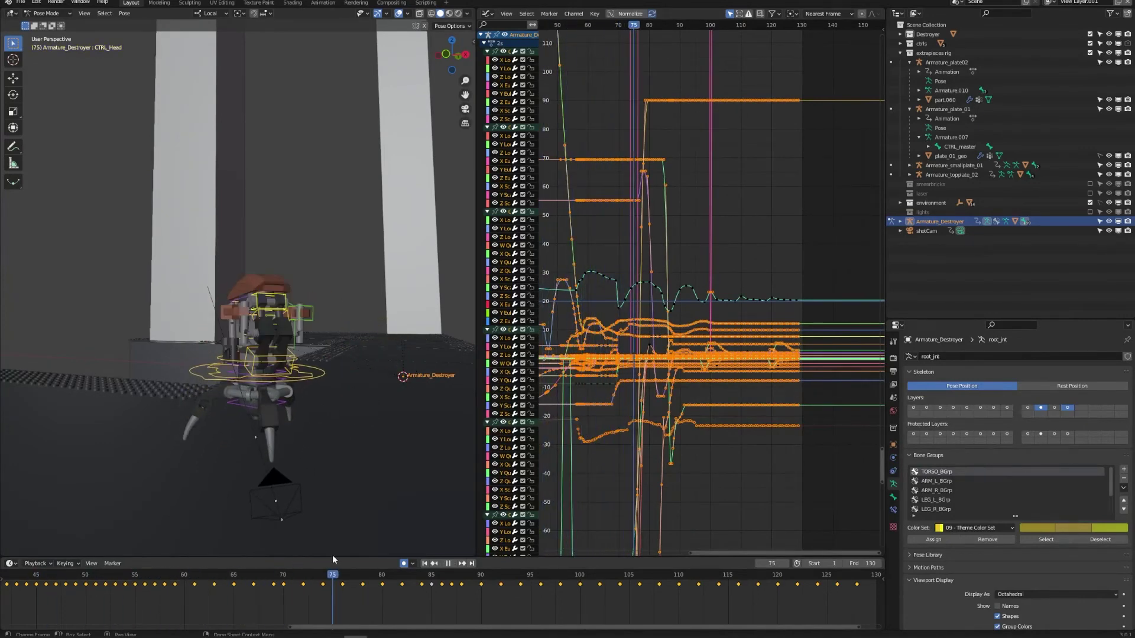
key(Escape)
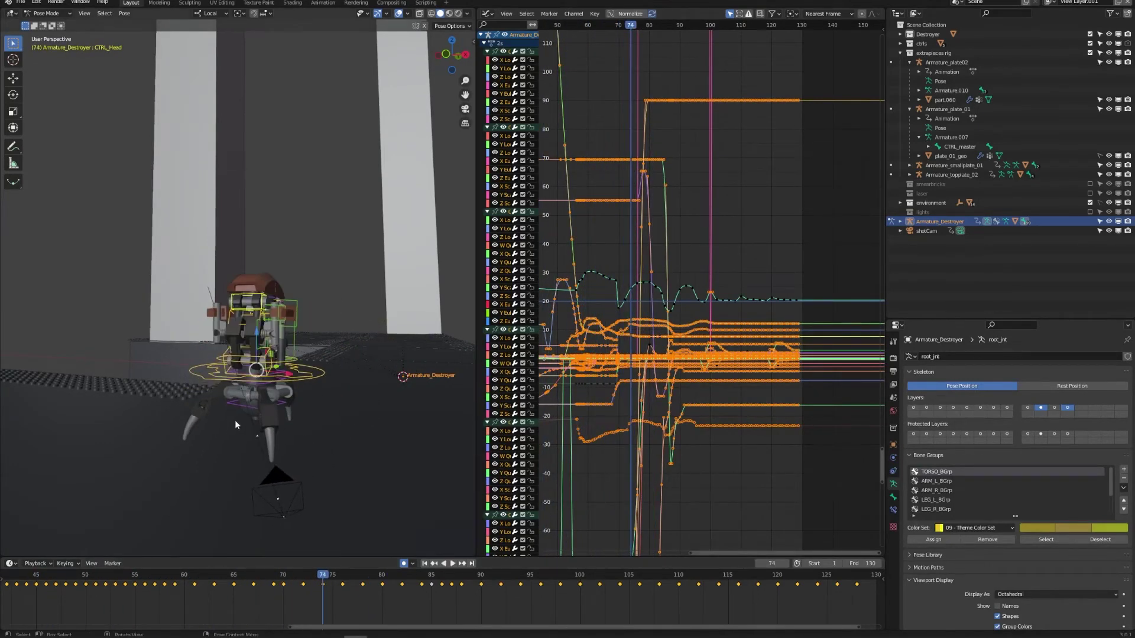
Examine the droid's head and arms up close by scrubbing around frames 76 to 79
scroll(350, 430, up, 5)
key(space)
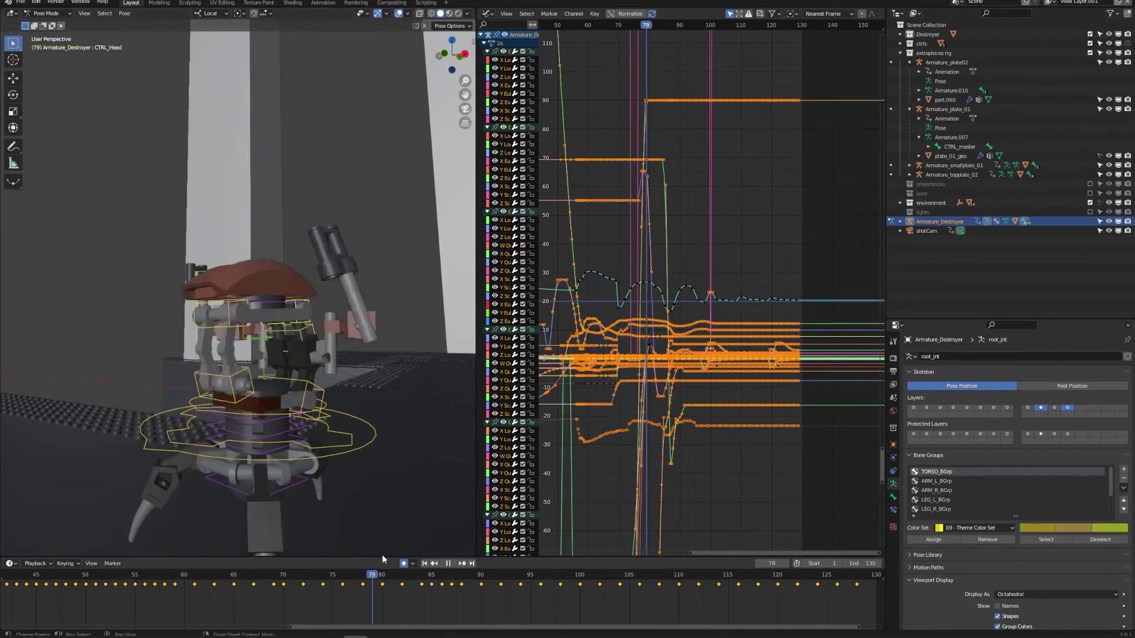
drag(382, 554, 344, 520)
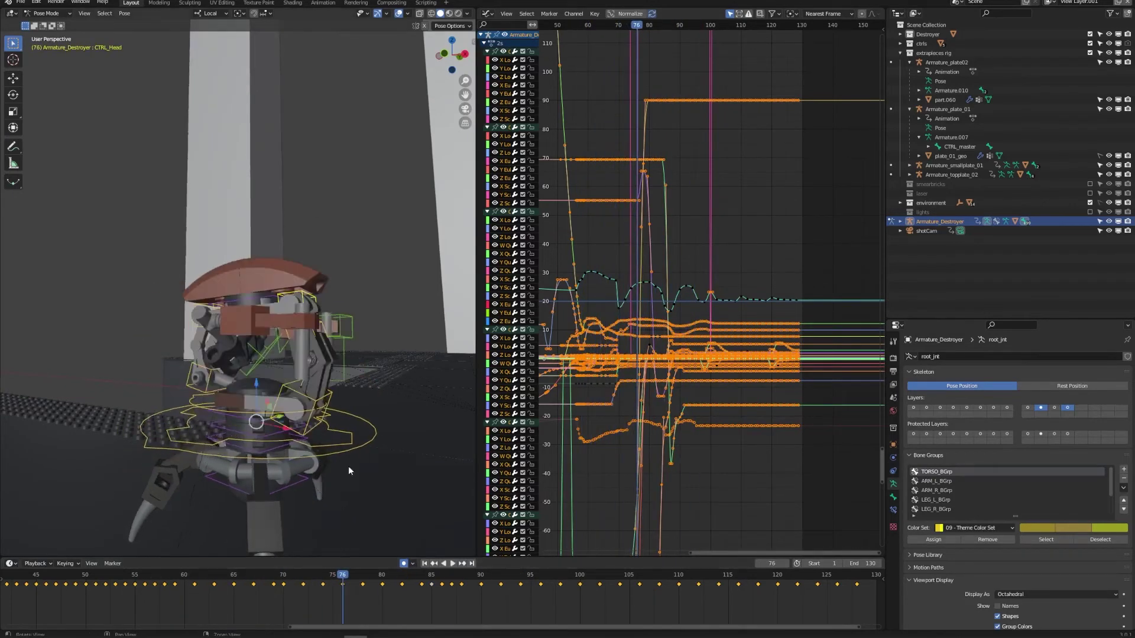
middle_drag(349, 467, 358, 450)
drag(221, 577, 382, 552)
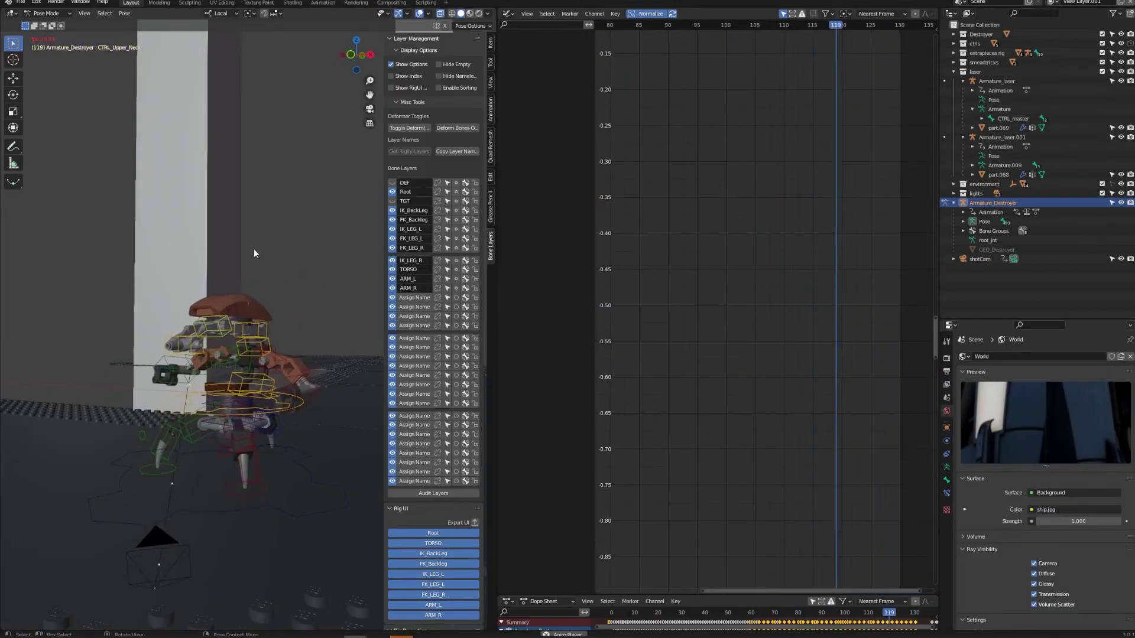
Select all the droid's control bones and bake their pose action from frame 1 to 130 at step 1 with visual keying
key(space)
click(211, 413)
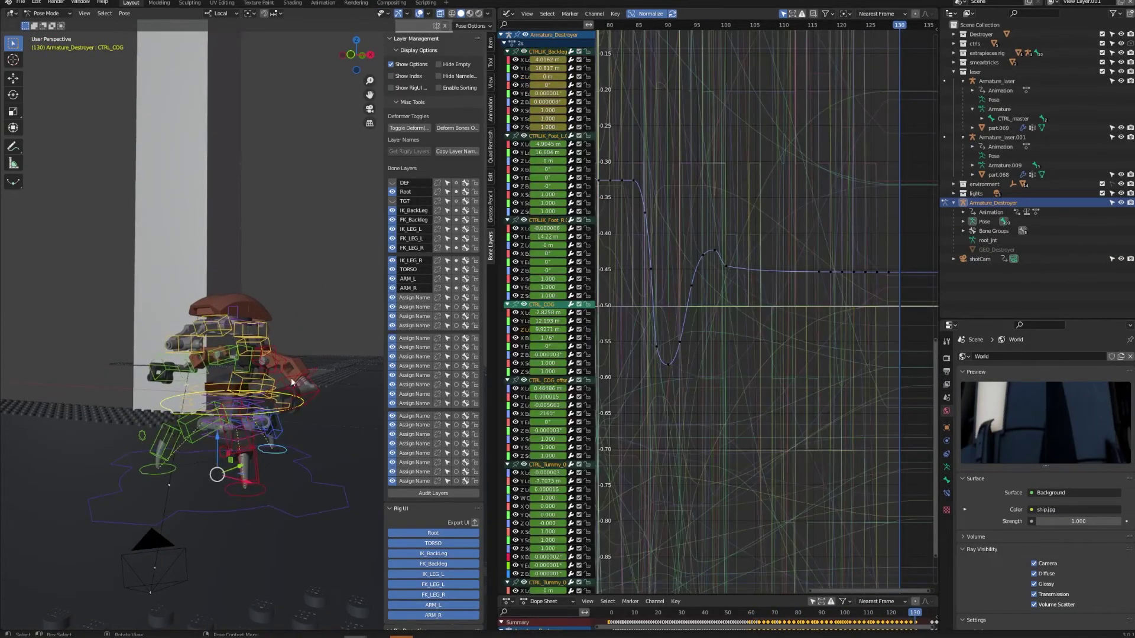
click(37, 2)
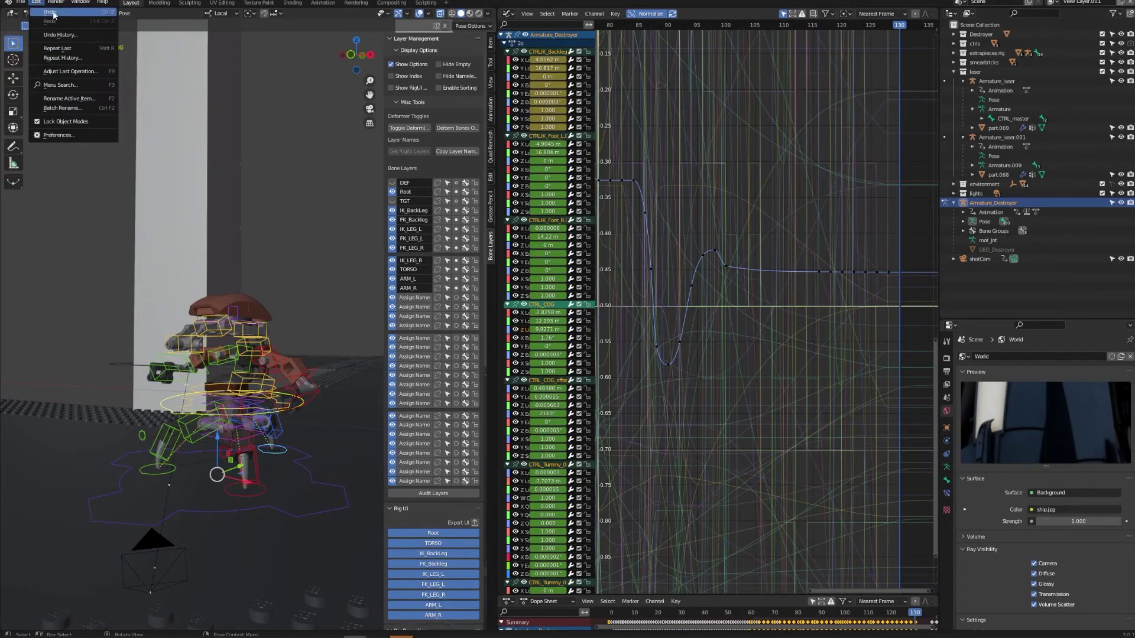
click(124, 13)
mouse_move(166, 67)
click(278, 108)
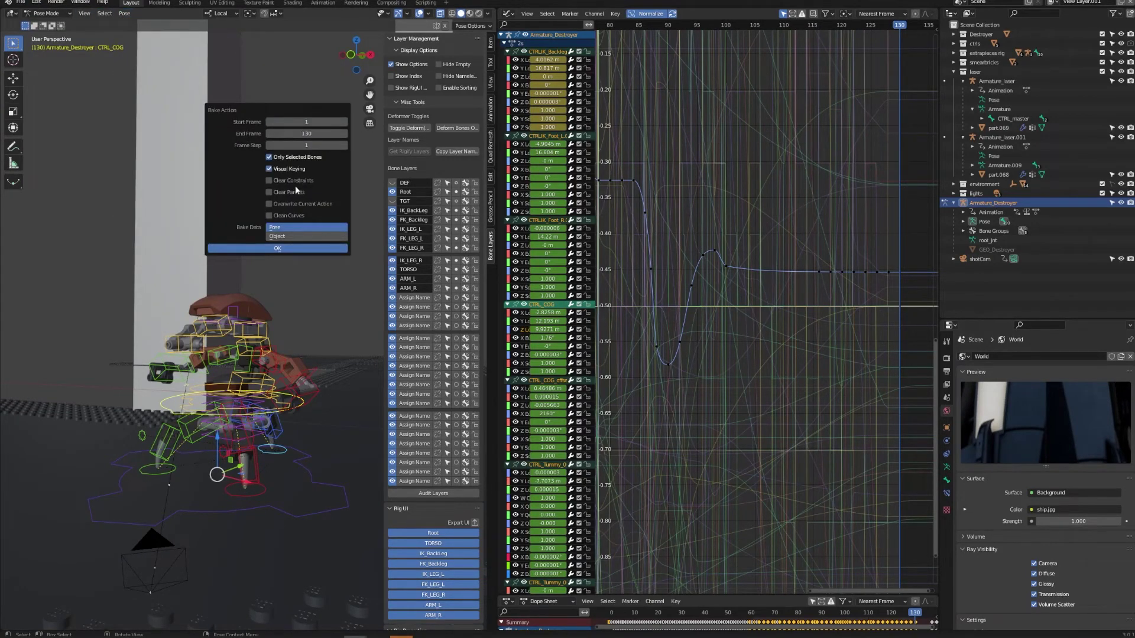
click(309, 203)
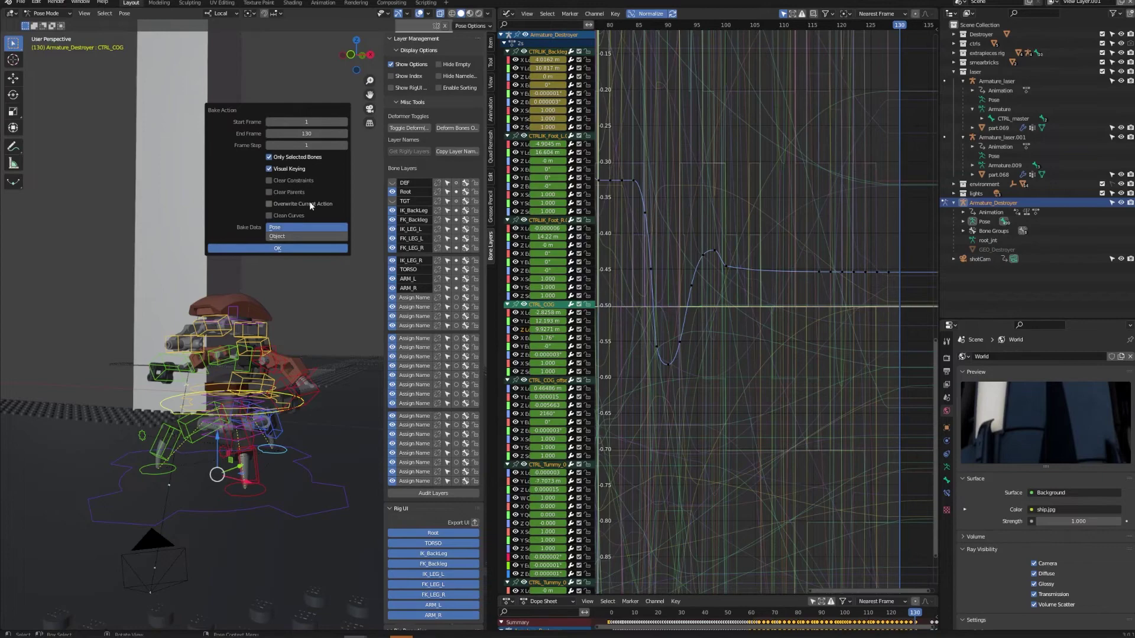
click(280, 250)
Set the baked keys from about frame 61 onward to Constant interpolation
key(Home)
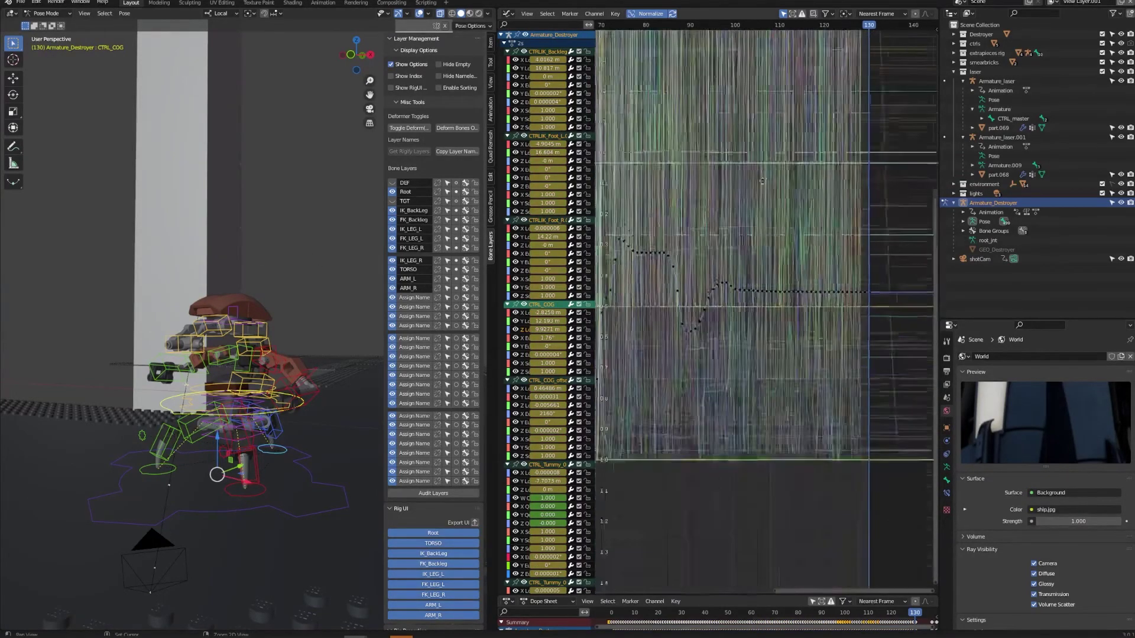
drag(650, 27, 722, 28)
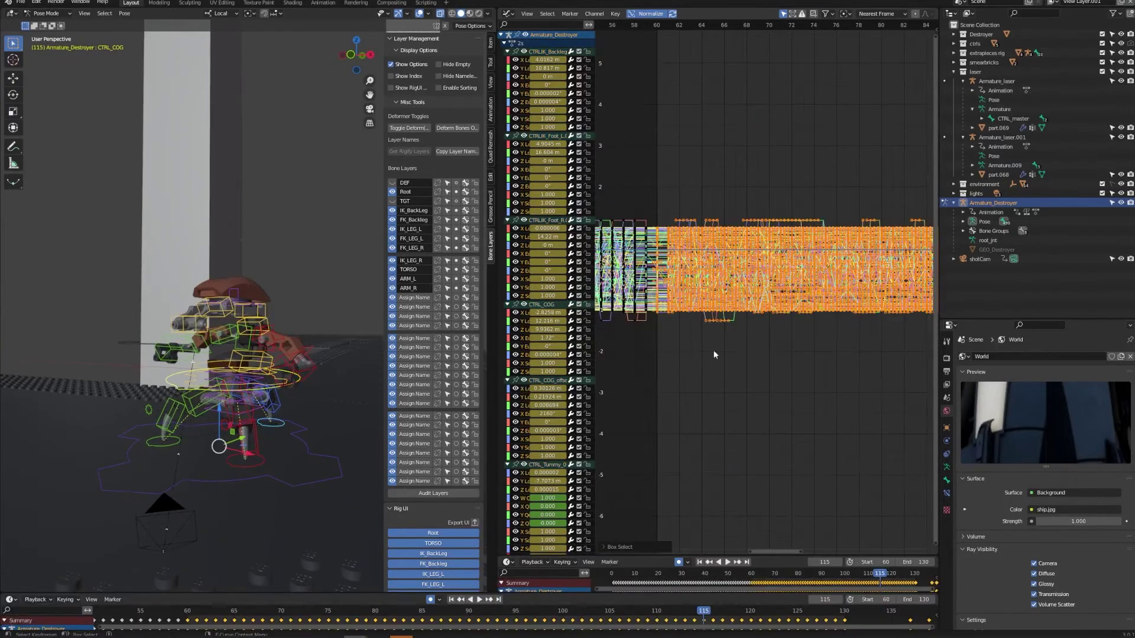
key(t)
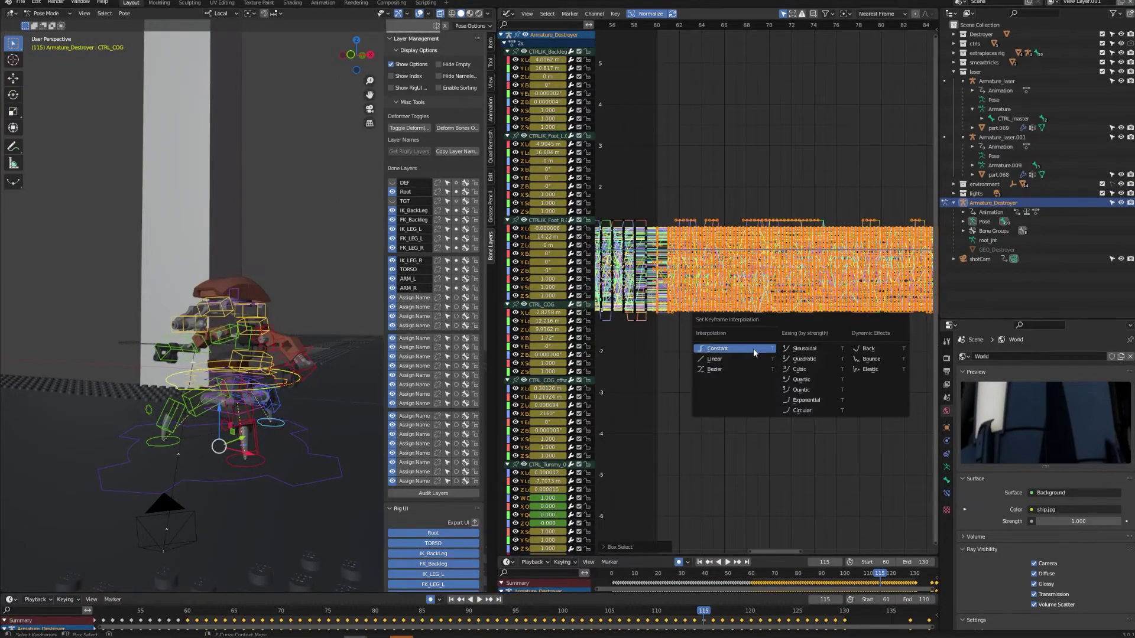
click(744, 349)
Delete every second baked keyframe after frame 61 and scrub through the stepped motion to frame 99
drag(116, 615, 480, 611)
click(193, 612)
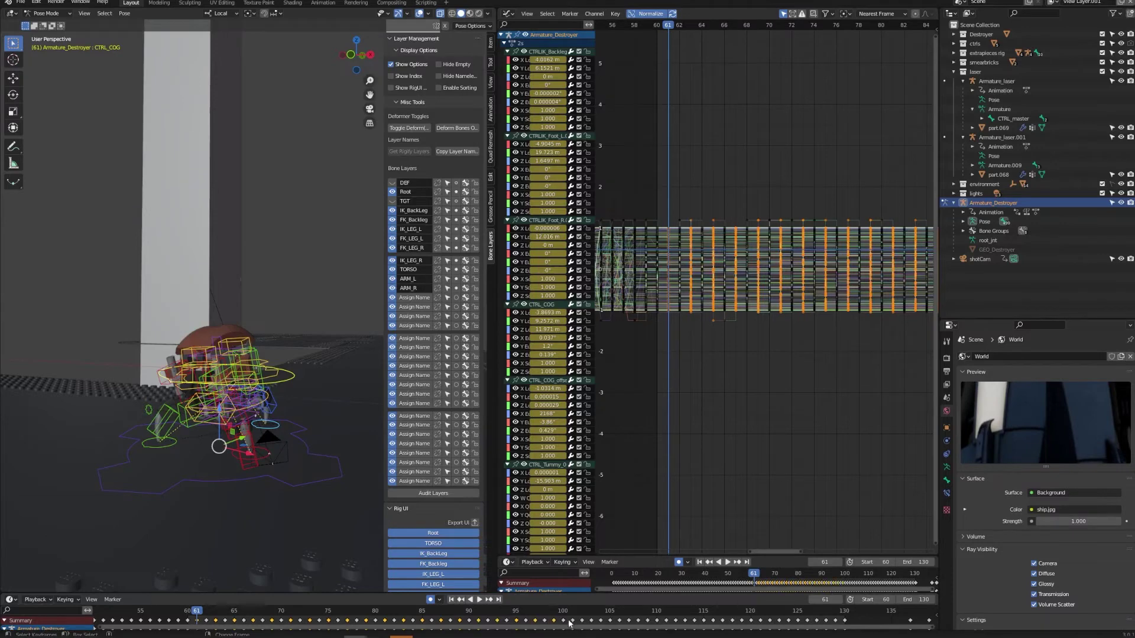
key(Delete)
drag(220, 612, 554, 582)
Select the CTRL_COG control and lower the frame 100 key slightly on its X Euler Rotation curve
click(207, 376)
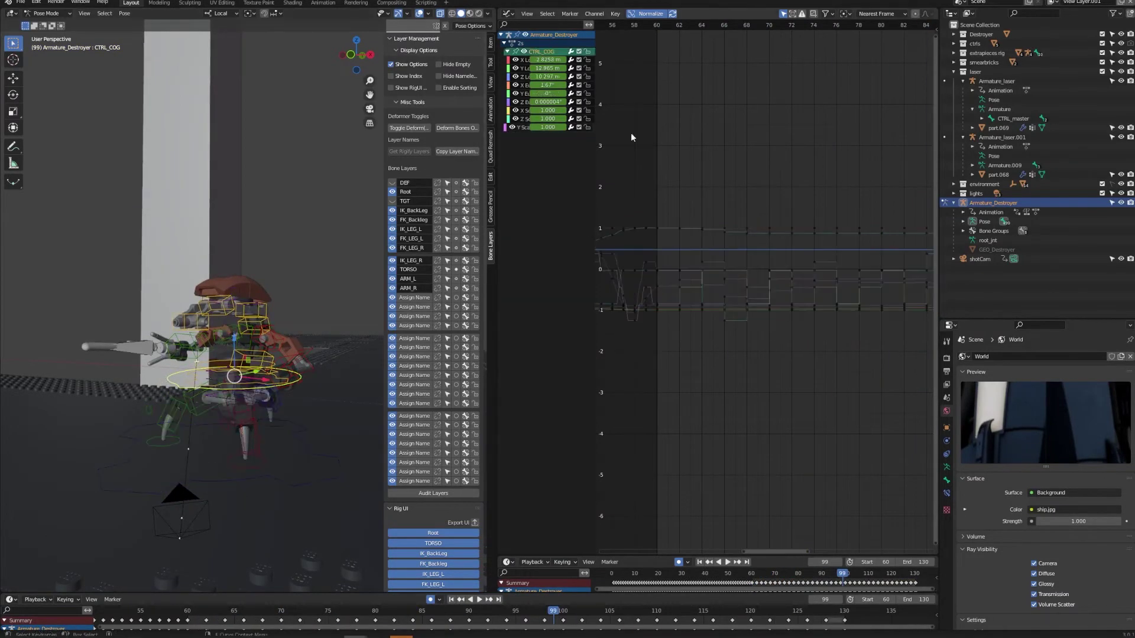
key(Home)
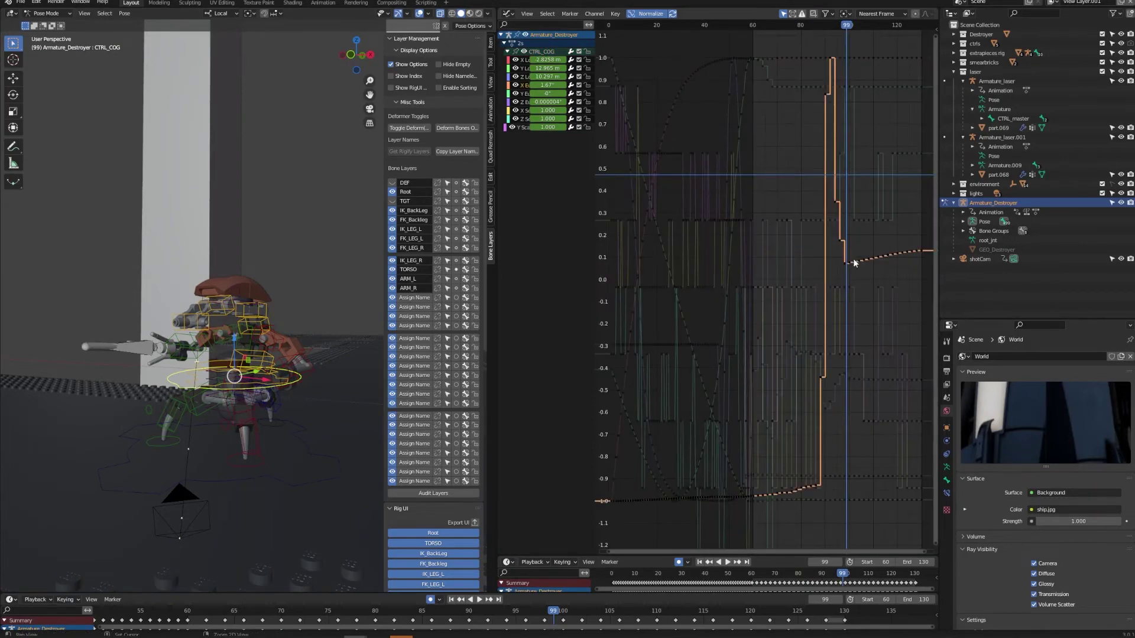
shift+right_drag(846, 256, 819, 253)
ctrl+middle_drag(839, 258, 876, 255)
middle_drag(807, 239, 480, 278)
drag(681, 25, 702, 26)
drag(691, 133, 756, 306)
click(758, 297)
drag(692, 26, 749, 31)
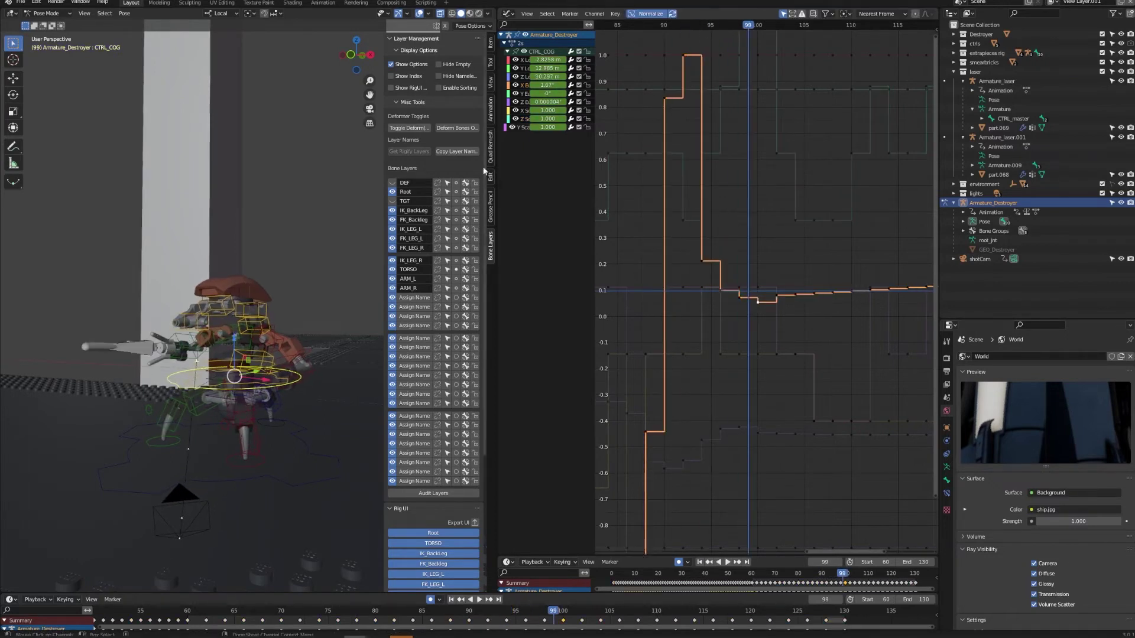
Isolate CTRL_COG's Y Location curve and lower the stepped key near frame 94
key(Home)
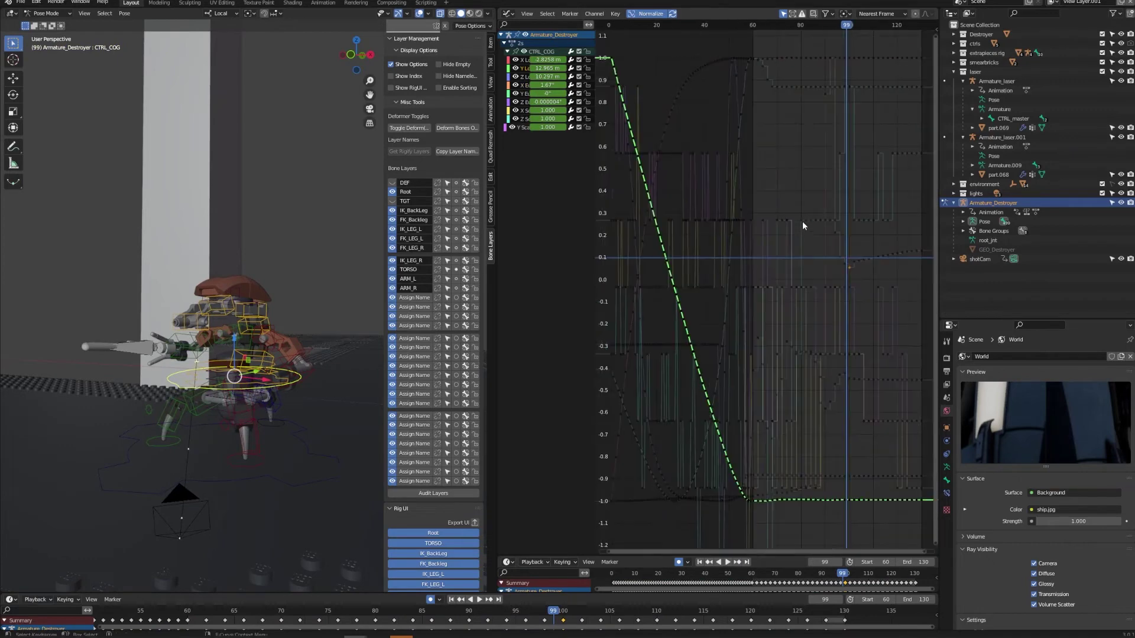
drag(767, 489, 885, 519)
key(KP_Decimal)
drag(821, 443, 850, 460)
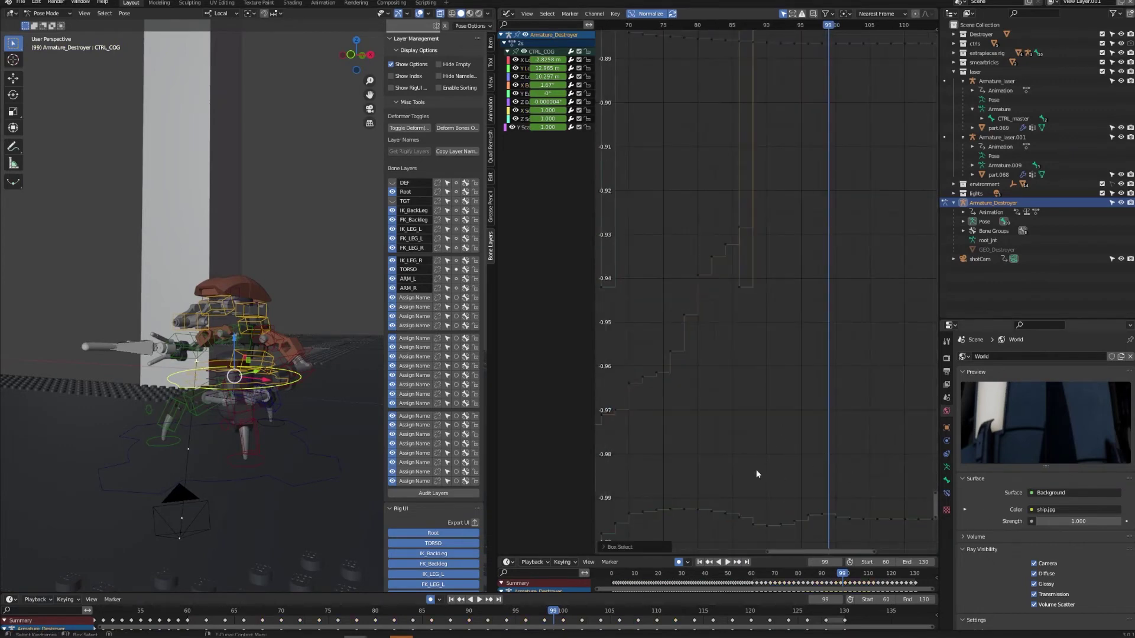
alt+drag(795, 514, 826, 417)
alt+right_drag(826, 417, 807, 378)
alt+middle_click(809, 359)
alt+drag(817, 445, 805, 318)
drag(805, 344, 818, 363)
alt+right_drag(816, 376, 824, 364)
mouse_move(846, 400)
mouse_down()
mouse_move(823, 416)
mouse_move(837, 386)
mouse_up()
key(g)
click(833, 431)
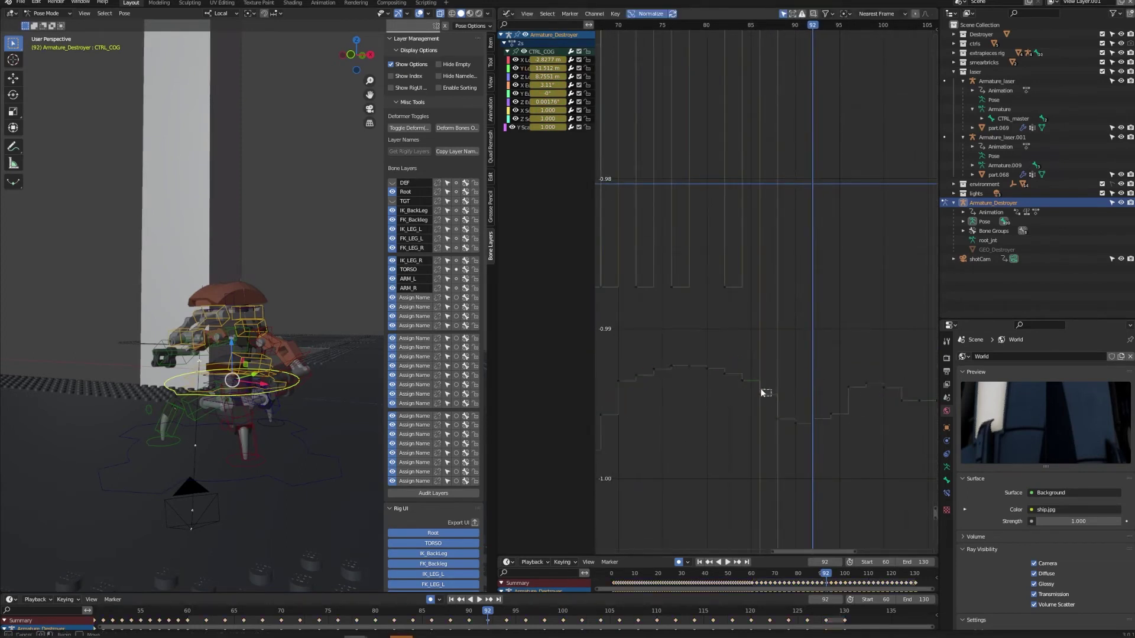
Adjust the frame 84 key on CTRL_COG's Y Location curve and play back the motion
drag(763, 391, 737, 379)
key(g)
key(space)
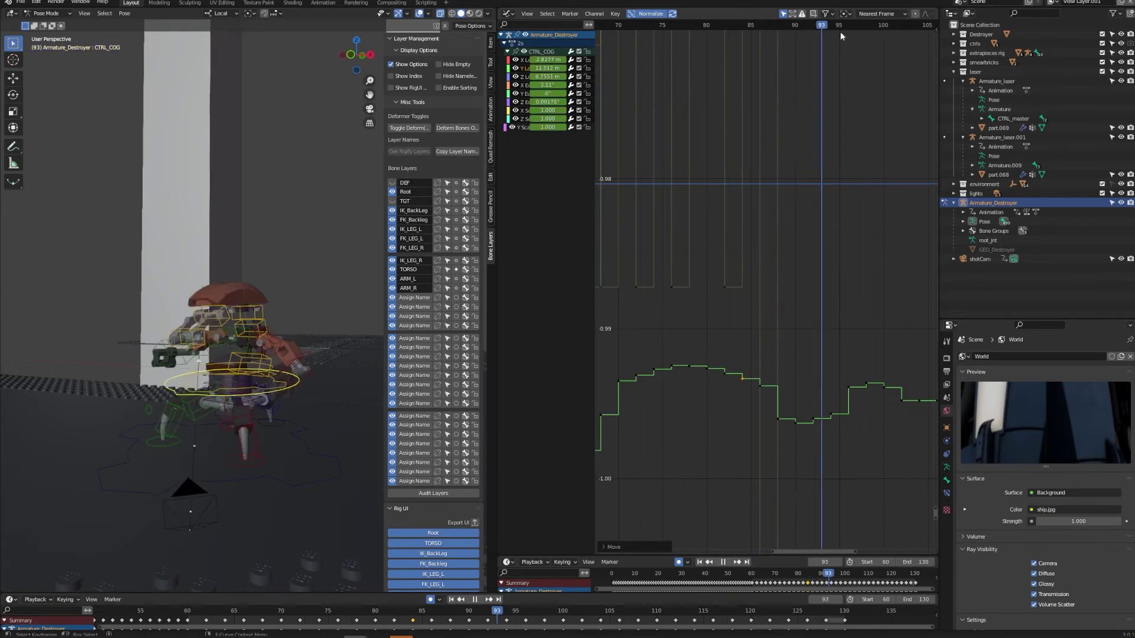
middle_drag(888, 465, 690, 417)
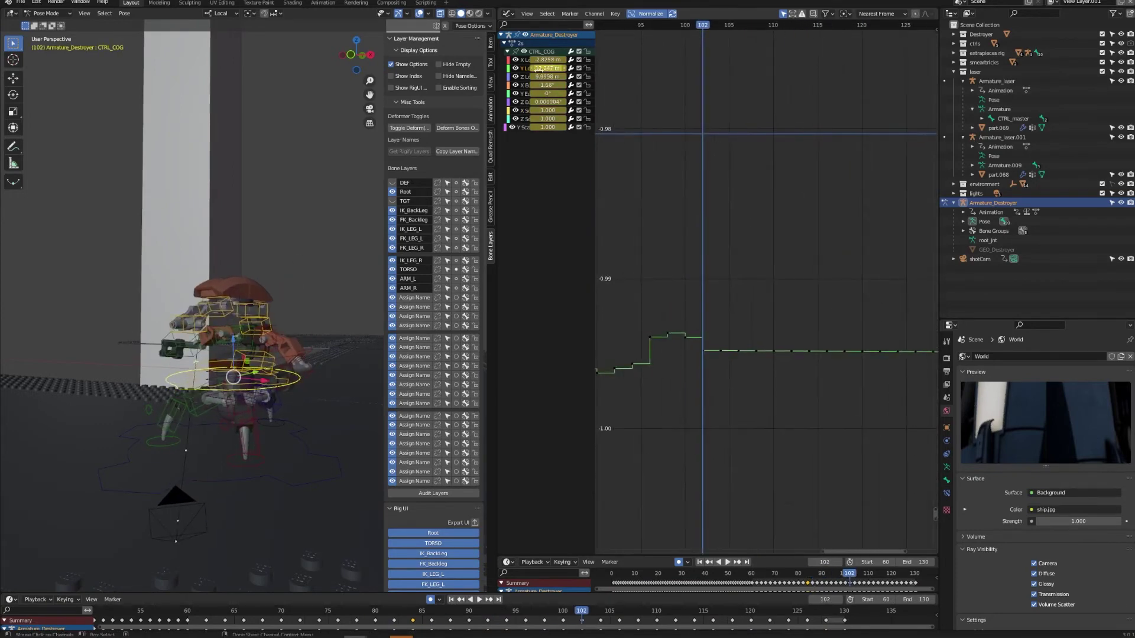
Raise the frame 94 key by about 0.02 on CTRL_COG's Z Location curve and start moving the key near frame 100
key(Home)
ctrl+middle_drag(839, 274, 869, 269)
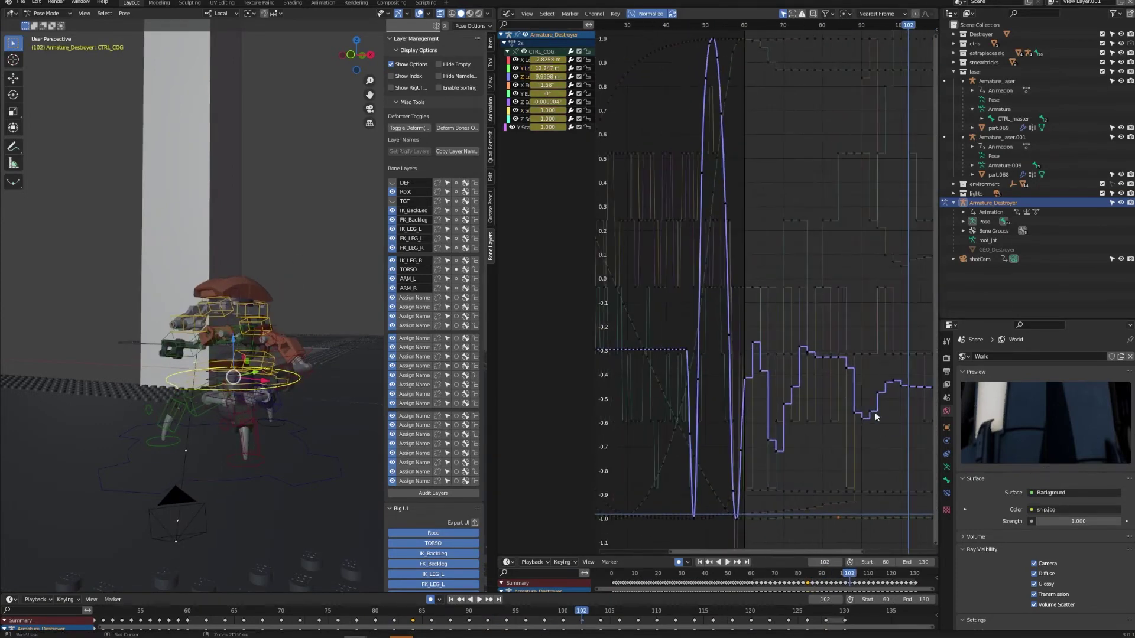
middle_drag(881, 443, 779, 406)
ctrl+middle_drag(779, 407, 805, 364)
drag(779, 402, 796, 430)
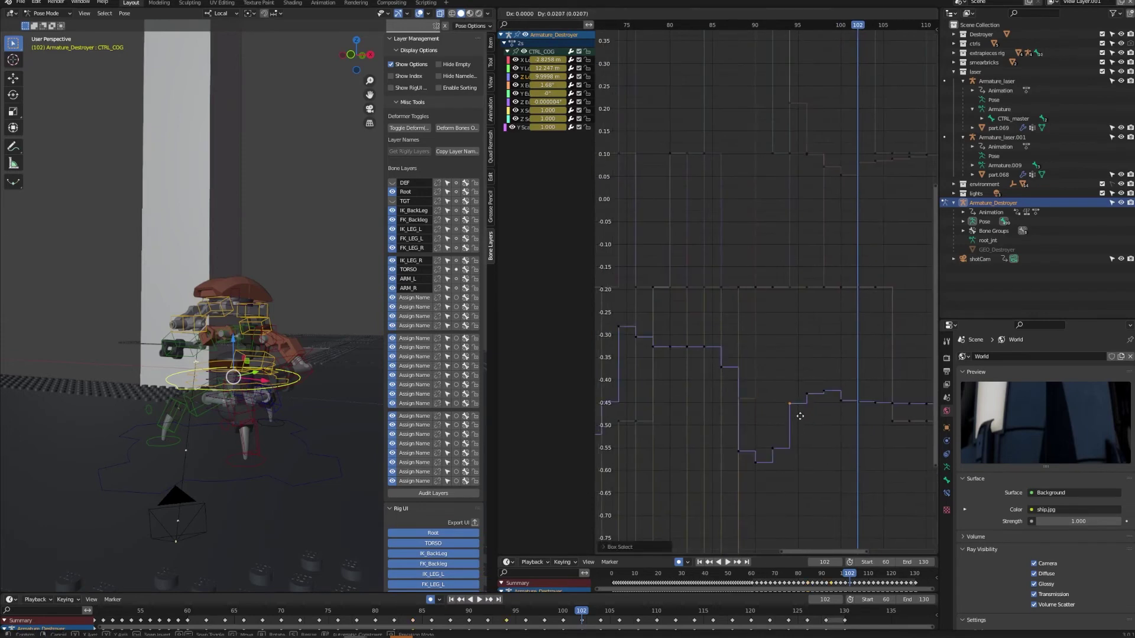
click(799, 413)
drag(831, 391, 846, 410)
key(g)
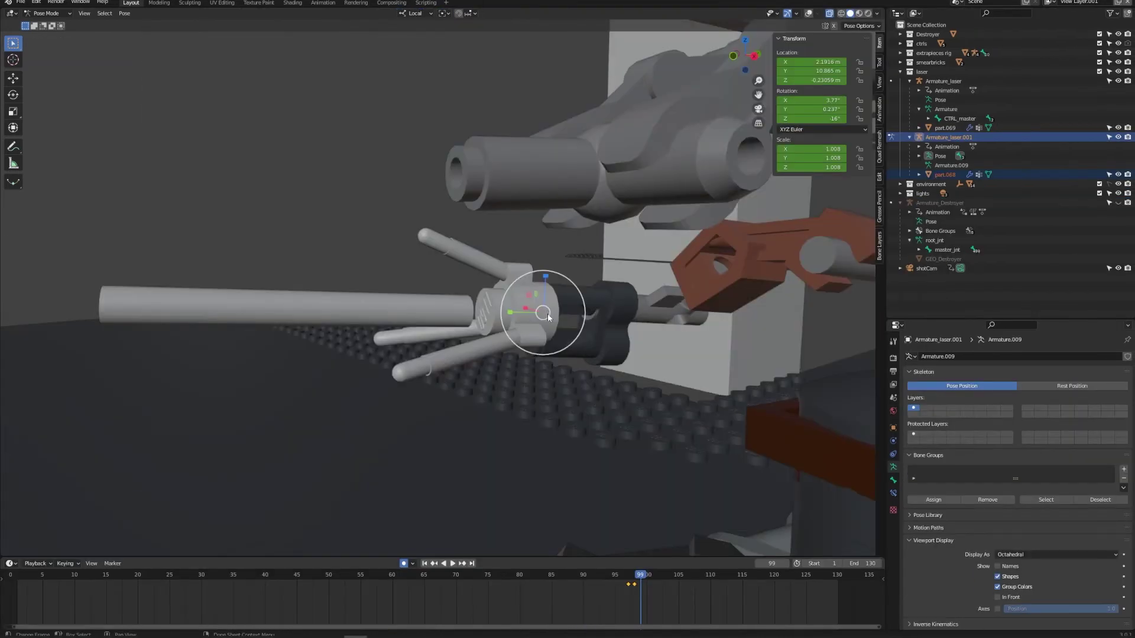
Rotate the laser's CTRL_flower control about its local Y axis at frame 99
click(548, 317)
key(r)
key(y)
key(y)
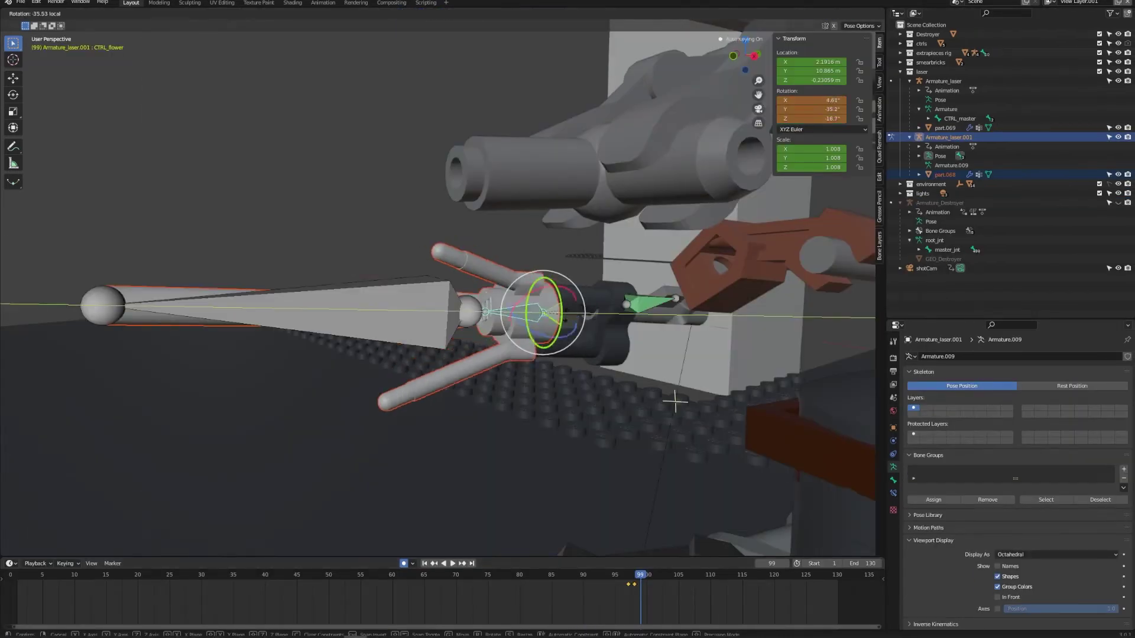
drag(565, 315, 547, 336)
drag(641, 580, 641, 580)
Move CTRL_flower closer to the gun barrel at frame 99 and check it against the neighbouring frames
key(alt+space)
click(535, 253)
drag(521, 310, 565, 334)
key(alt+space)
click(518, 309)
drag(641, 579, 641, 579)
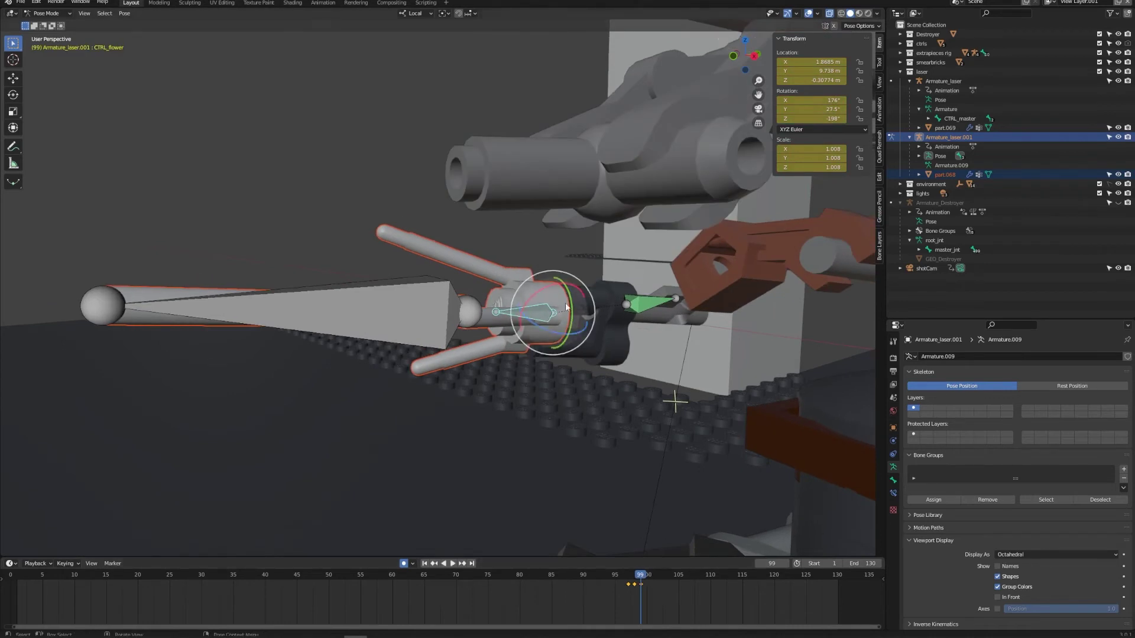
Spin CTRL_flower further around its local Y axis at frame 99 and play back the laser burst
drag(569, 304, 563, 290)
drag(641, 579, 641, 579)
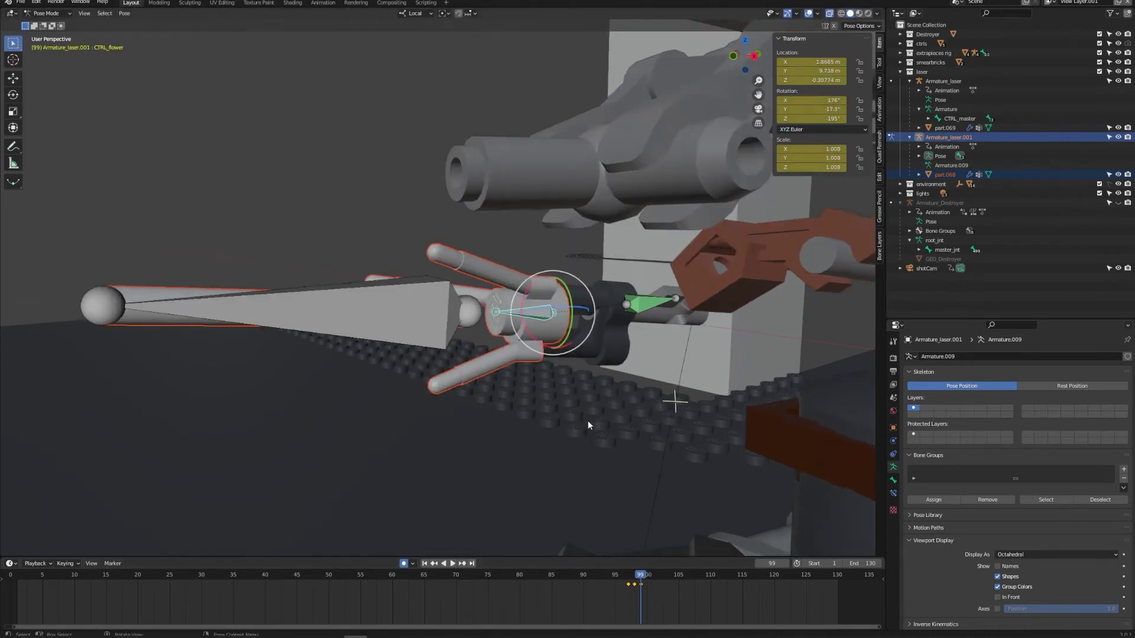
key(space)
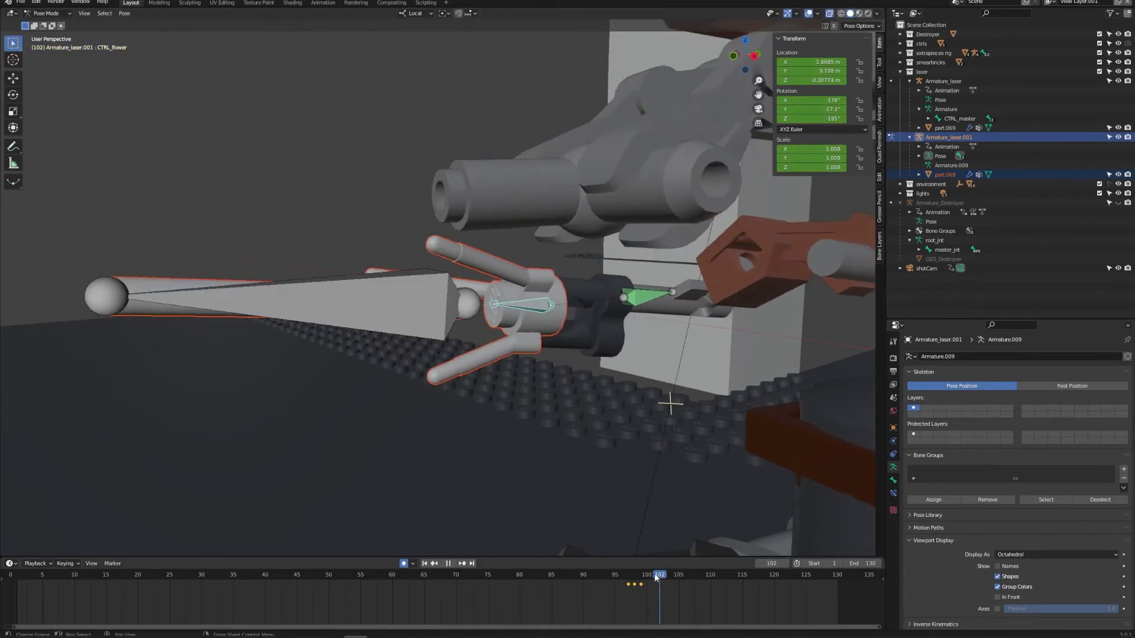
key(space)
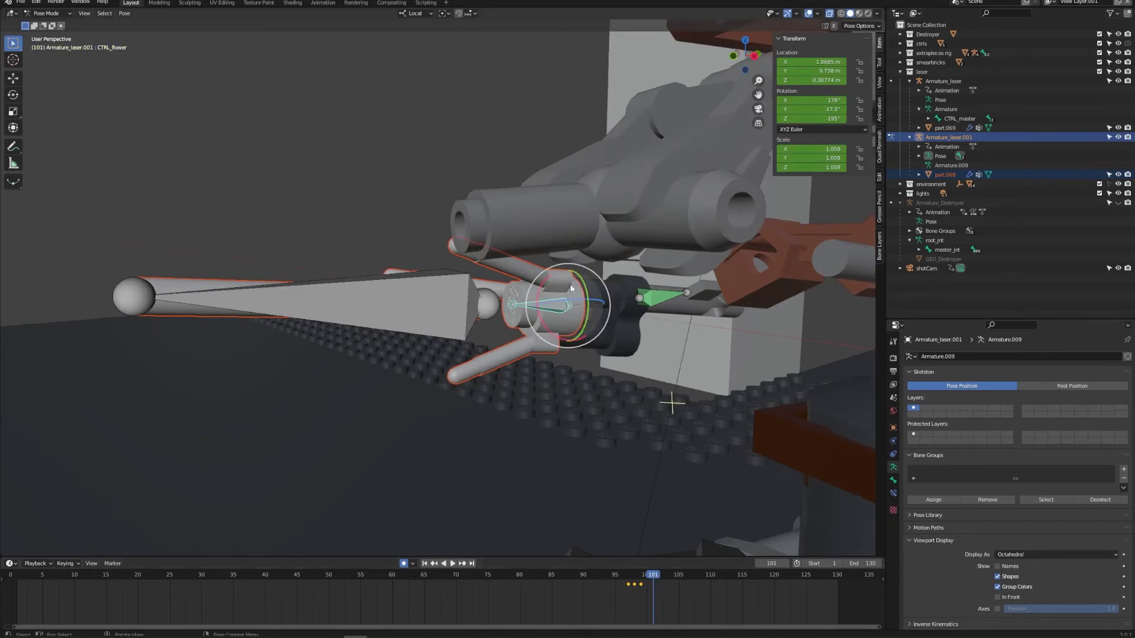
Rotate CTRL_flower around its local Y axis at frame 101 and review the burst back to frame 99
drag(570, 288, 596, 428)
key(space)
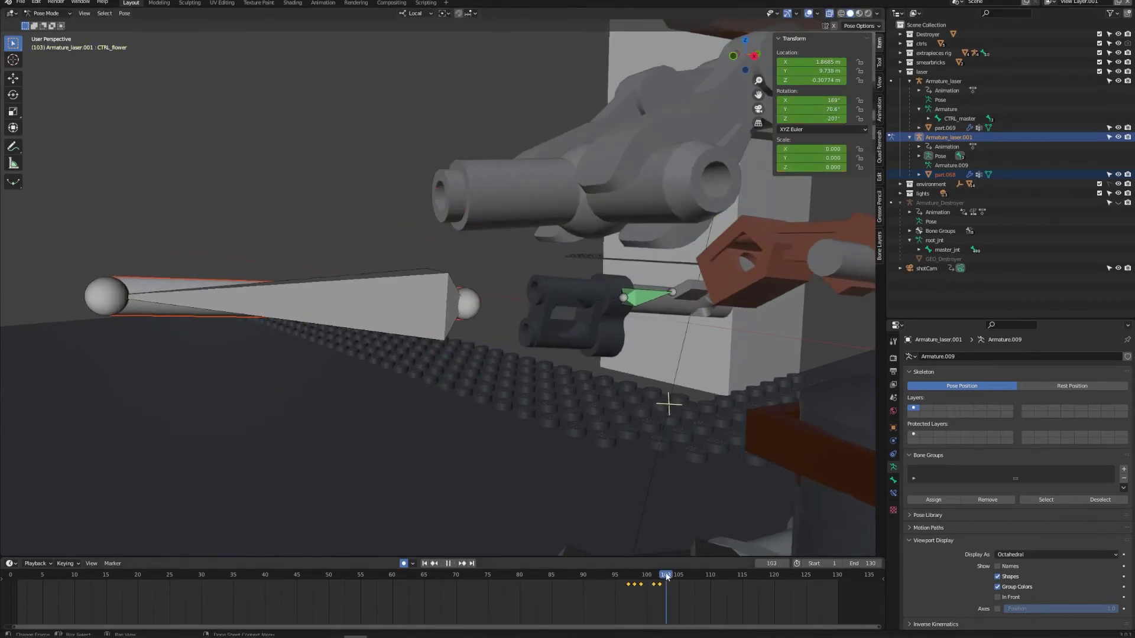
drag(661, 578, 640, 578)
key(space)
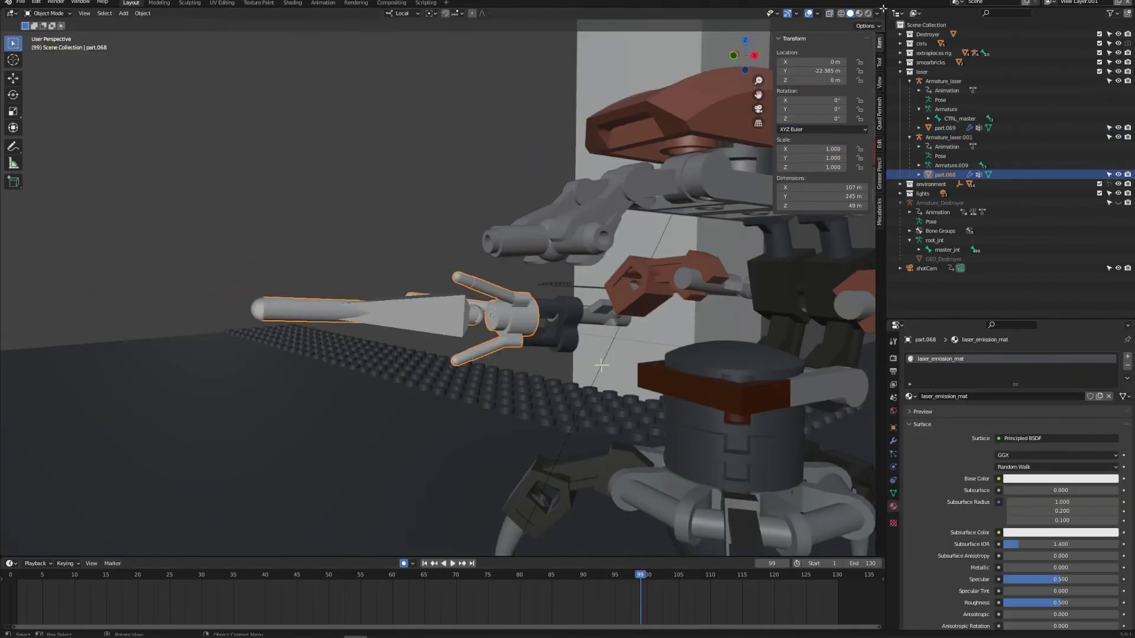
Show the laser part's laser_emission_mat nodes in a Shader Editor beside the 3D view
click(368, 13)
click(433, 104)
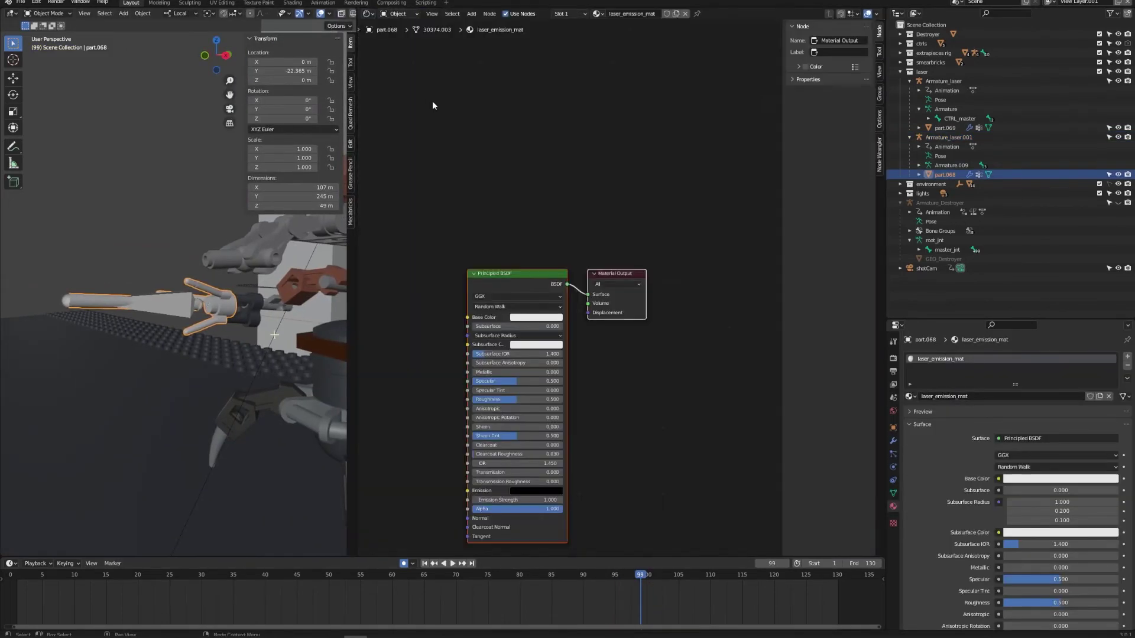
drag(521, 276, 562, 232)
drag(355, 340, 452, 336)
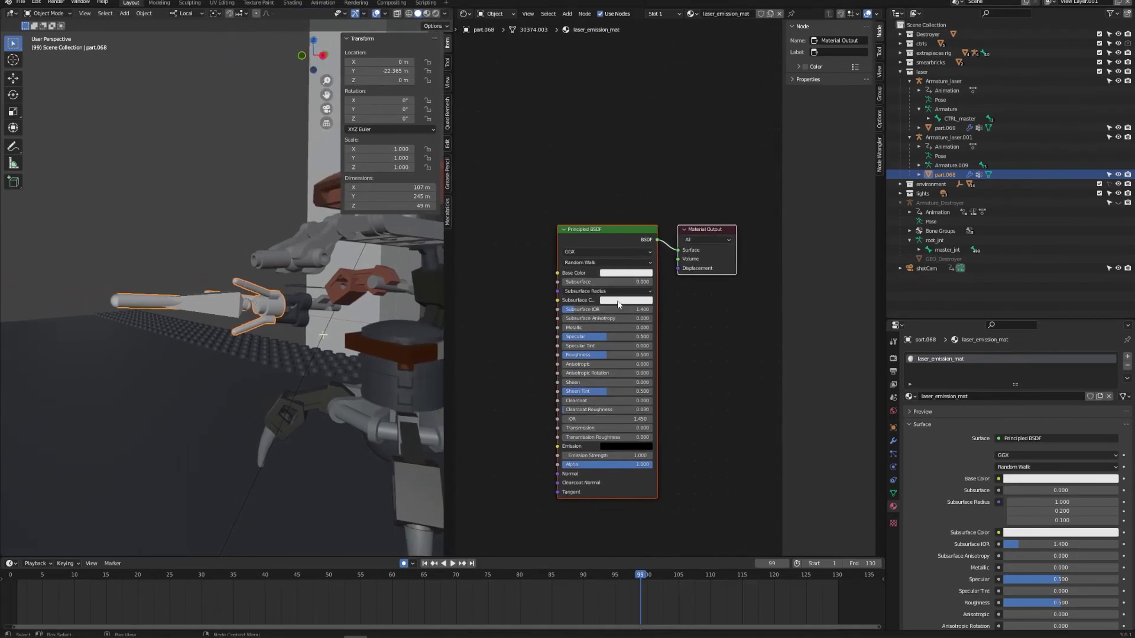
Set the laser material's base color to a pinkish red and show the scene in Material Preview
click(625, 273)
drag(654, 207, 644, 209)
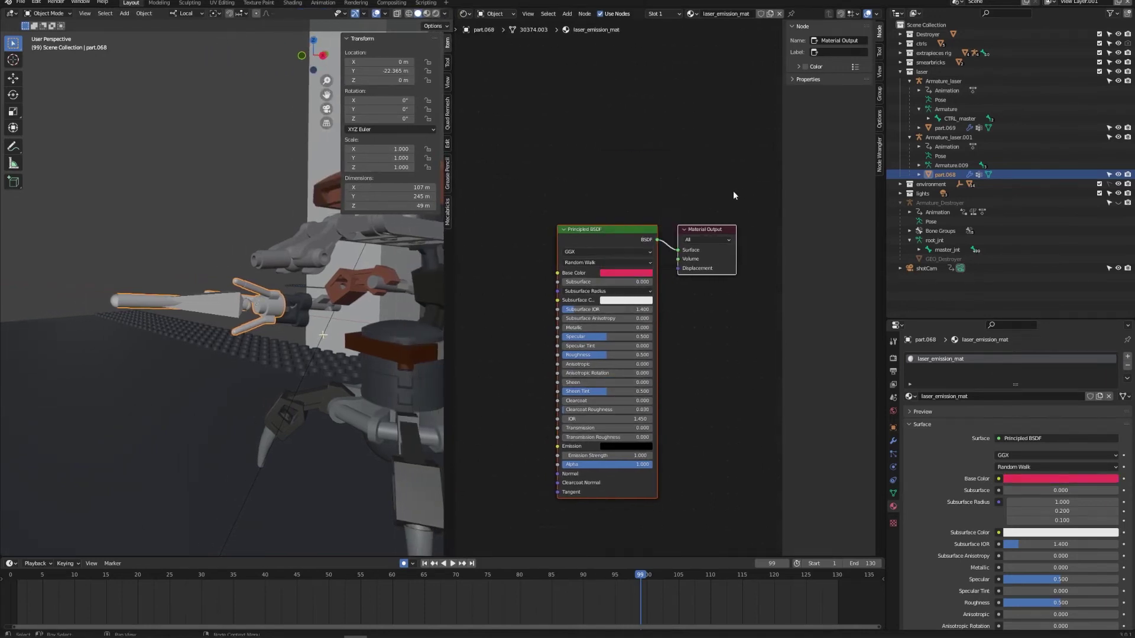
click(427, 13)
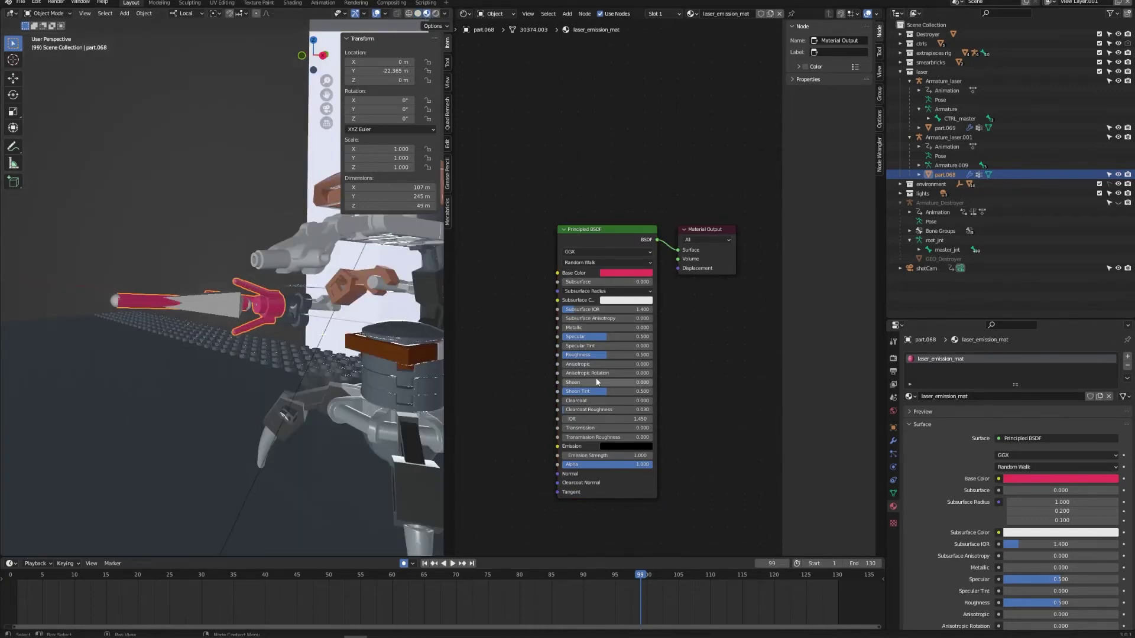
Give the laser material a red emission at about 0.886 strength and shift its base color to a matching red
click(633, 449)
drag(639, 366, 643, 386)
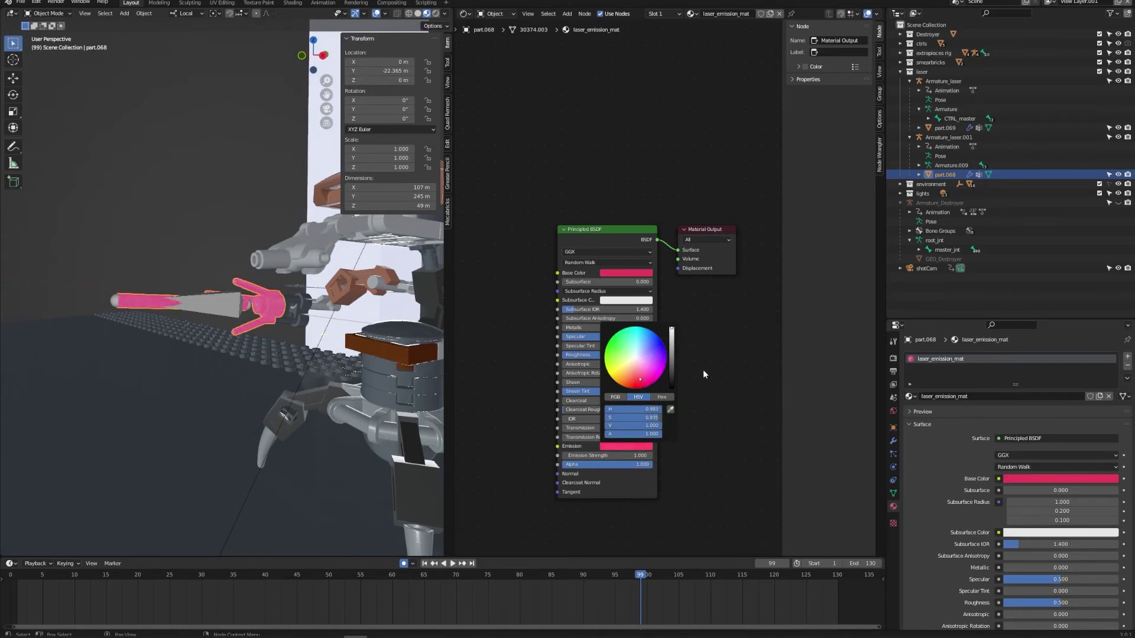
drag(641, 455, 627, 455)
click(641, 448)
drag(643, 385, 634, 391)
click(638, 276)
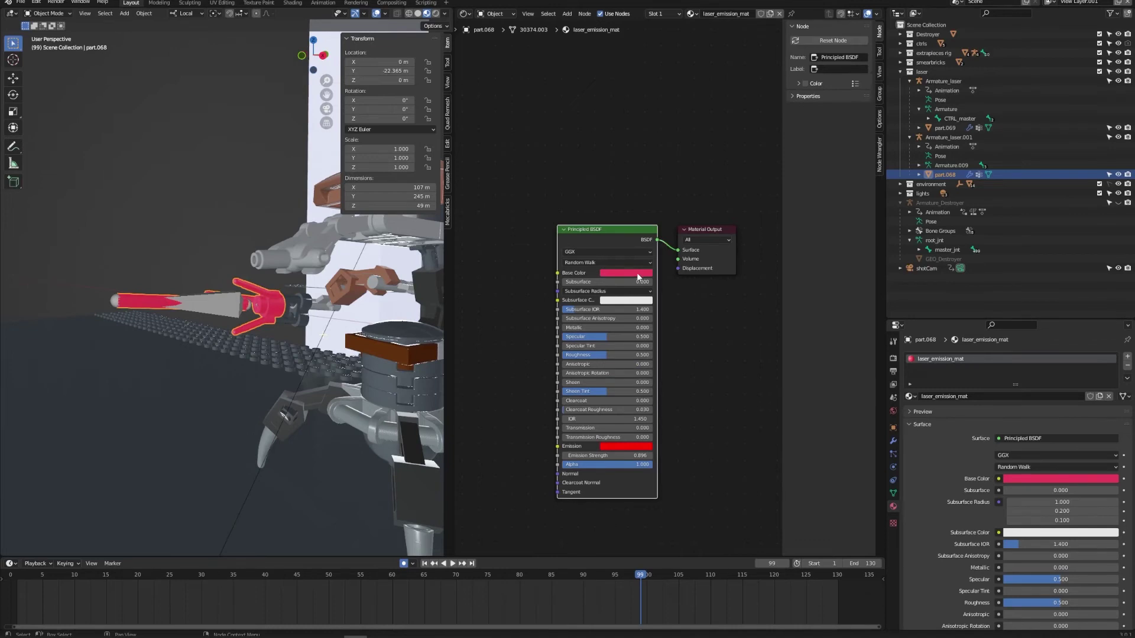
click(641, 275)
drag(638, 212, 638, 214)
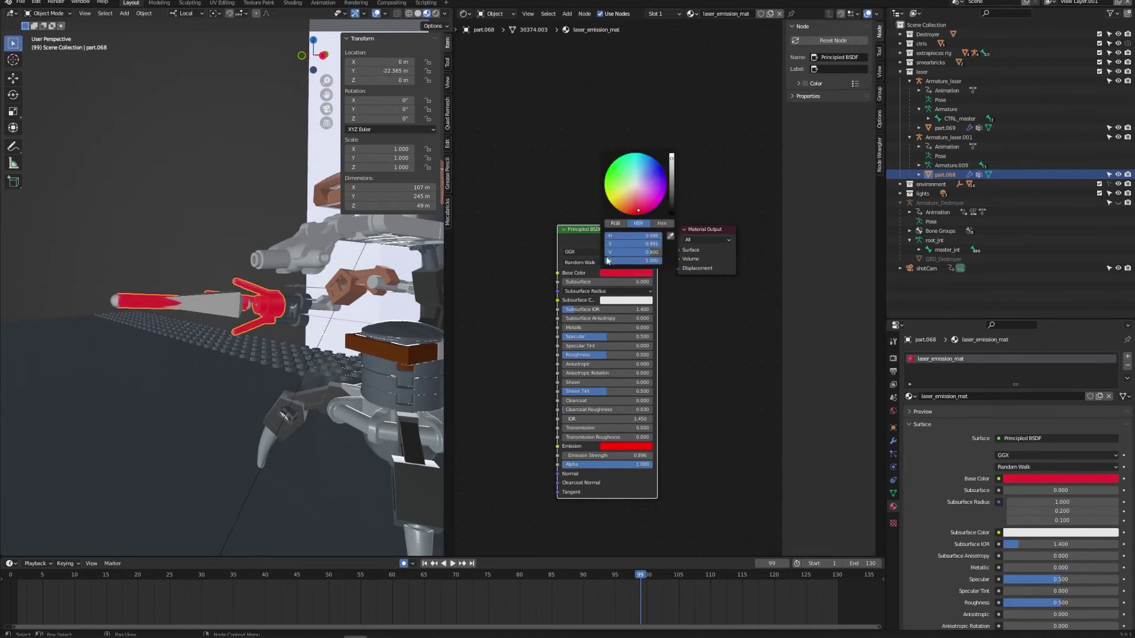
Hide the viewport overlays and scrub around frame 99 to preview the red laser
click(101, 299)
click(171, 304)
key(alt+shift+z)
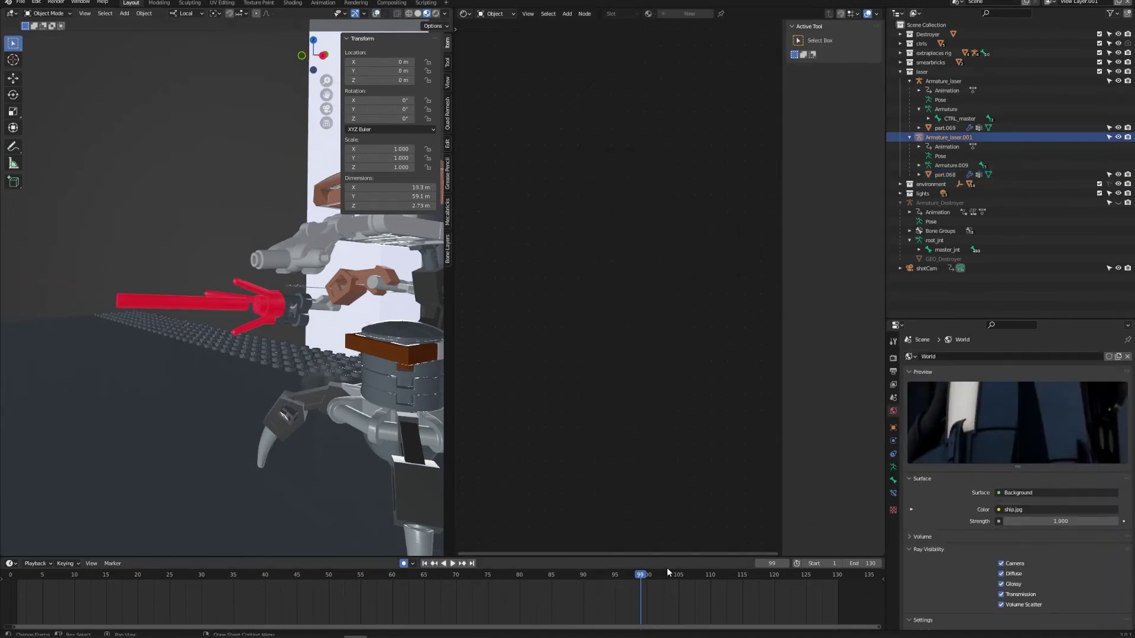
mouse_move(668, 572)
mouse_down()
mouse_move(583, 574)
mouse_move(664, 573)
mouse_up()
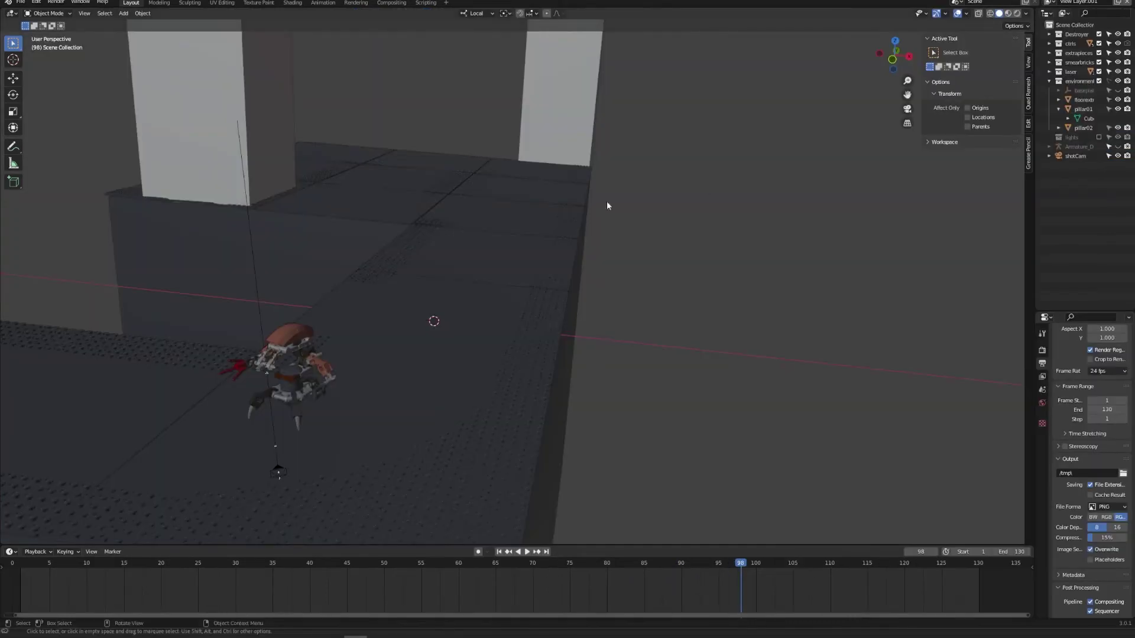
Add an area light, move it about 160 m along X beside the platform, and scale it by 50
key(shift+a)
mouse_move(510, 421)
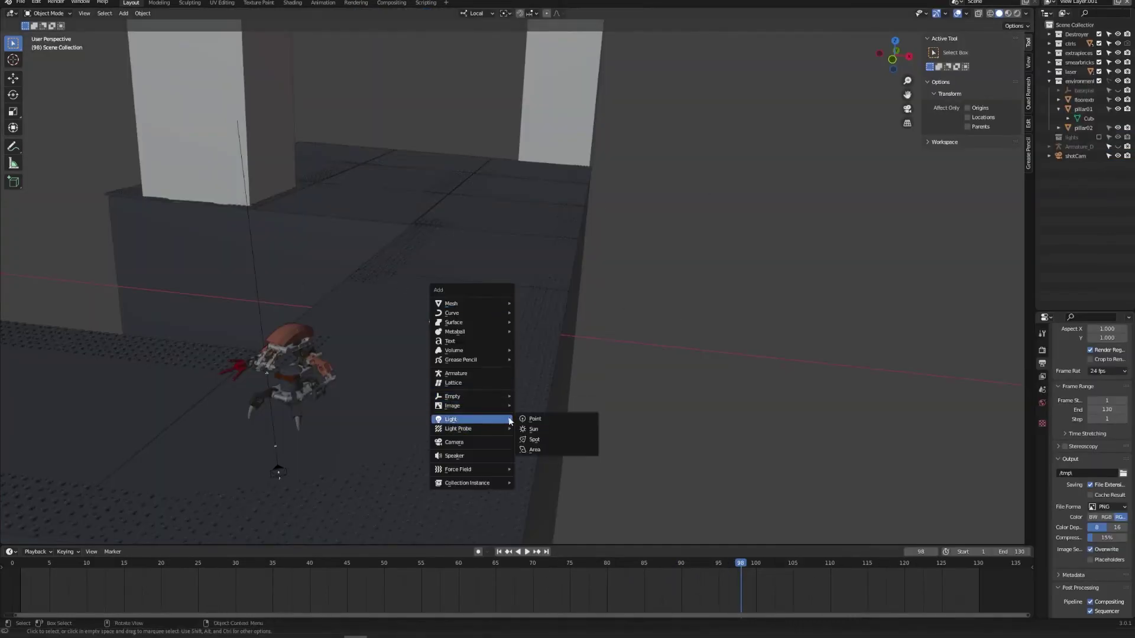
click(535, 449)
drag(470, 325, 628, 330)
text(s50)
key(Return)
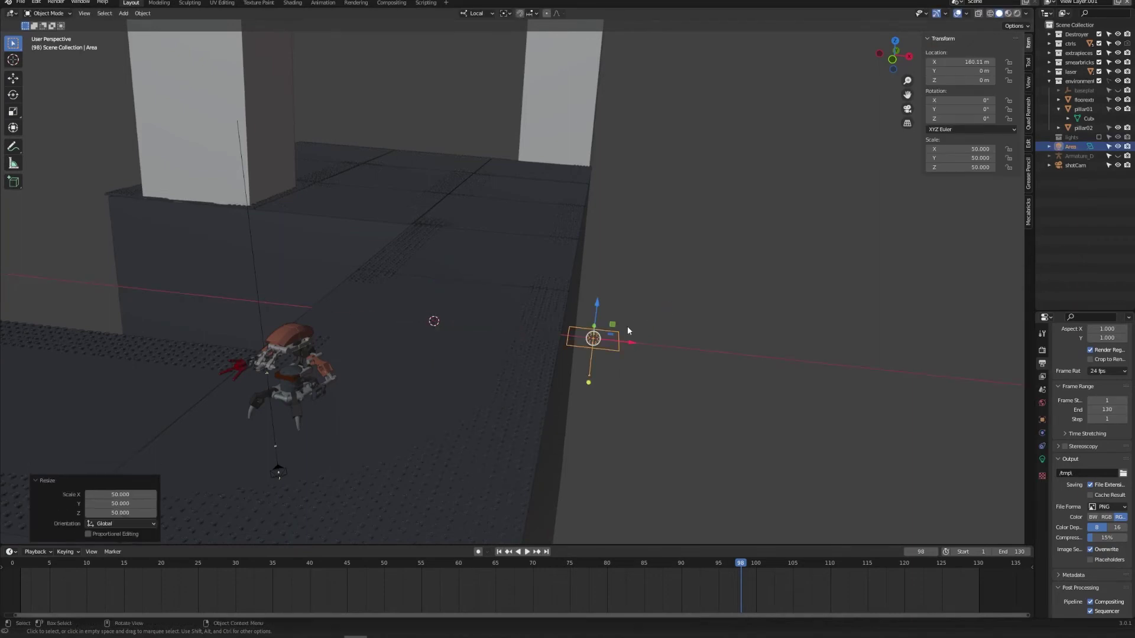
Rotate the area light 90° about its local Y axis
text(rx90)
key(Escape)
text(ry)
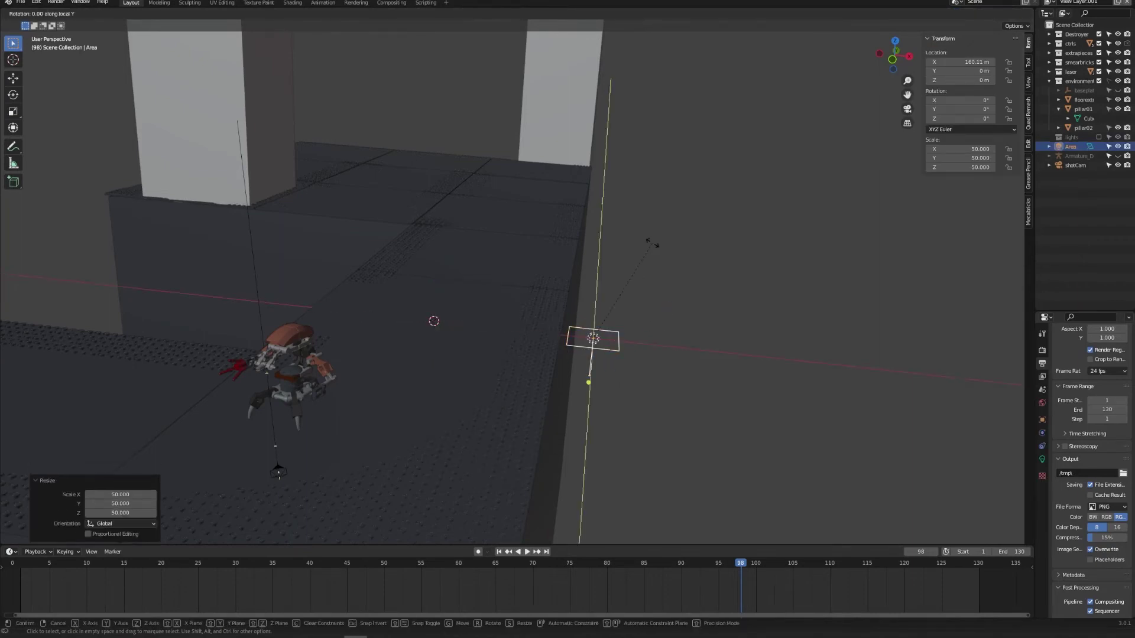
text(90)
key(Return)
Stretch the area light by about 2.7 along its local X and about 17.7 along its local Y
middle_drag(646, 235, 675, 332)
key(s)
key(x)
click(713, 368)
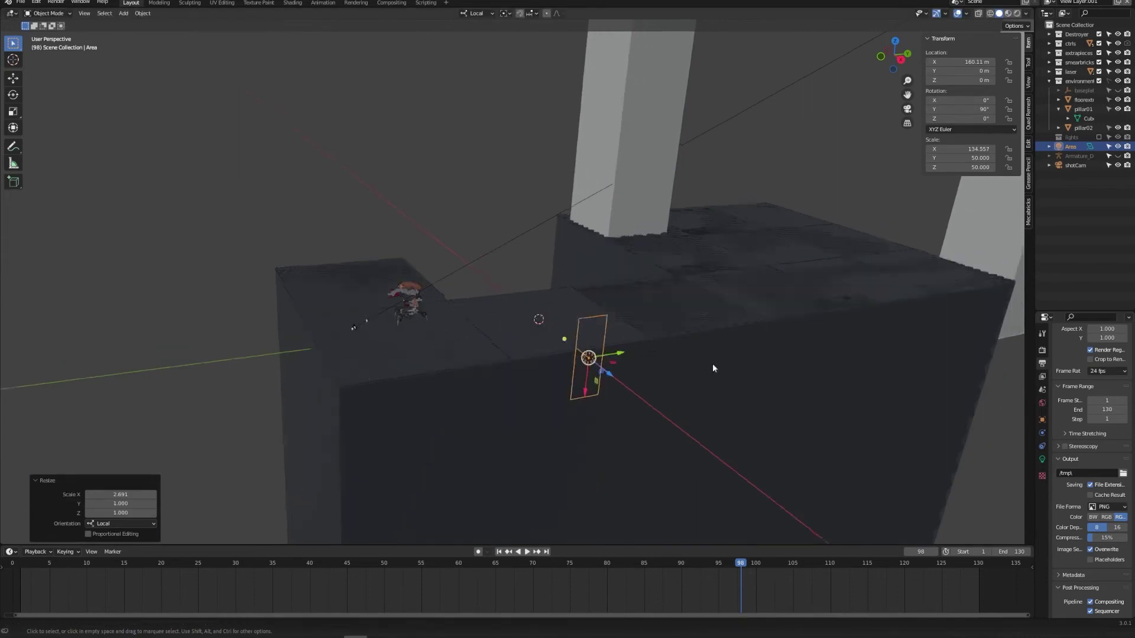
middle_drag(712, 368, 546, 380)
key(alt+space)
click(610, 380)
drag(538, 383, 845, 368)
Move the area light along the platform's edge to about X 153 m, Y 79 m, Z 33 m
middle_drag(845, 368, 836, 402)
scroll(837, 402, down, 4)
key(g)
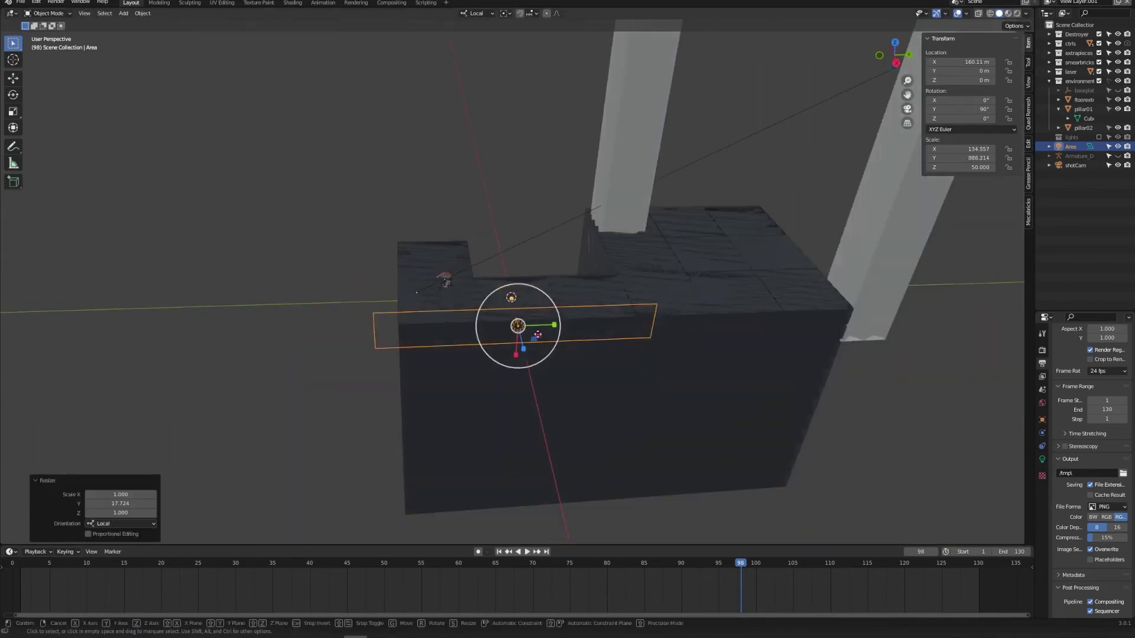
click(561, 325)
middle_drag(399, 324, 503, 291)
scroll(503, 291, up, 3)
key(g)
key(z)
right_click(538, 363)
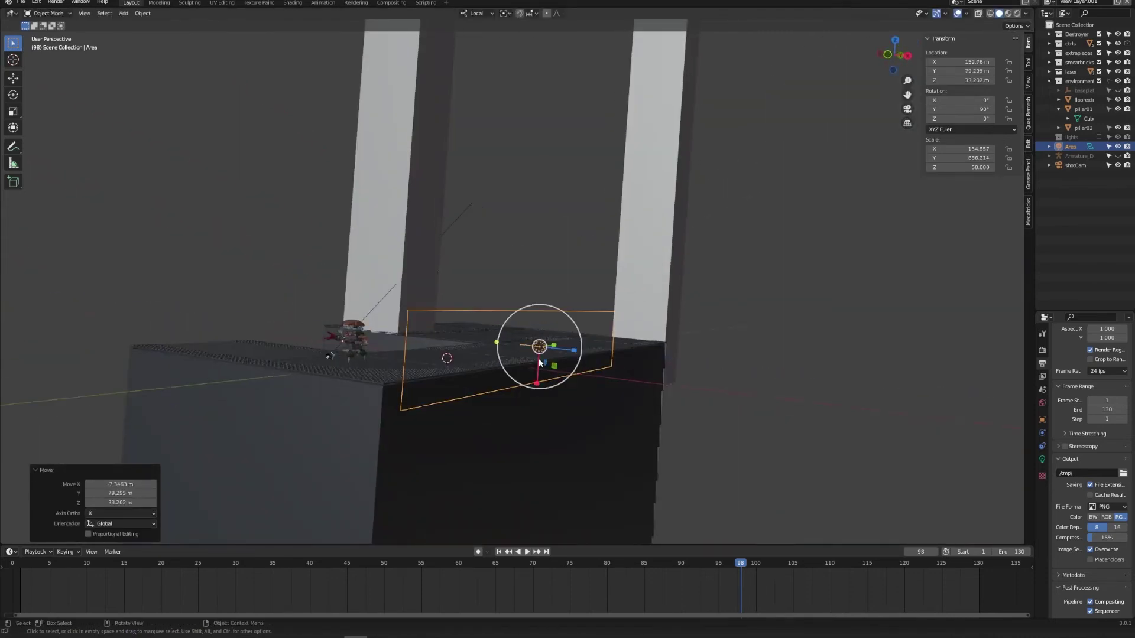
Raise the area light about 36 m along its local X axis
key(g)
key(y)
key(x)
key(x)
click(610, 374)
scroll(611, 375, up, 3)
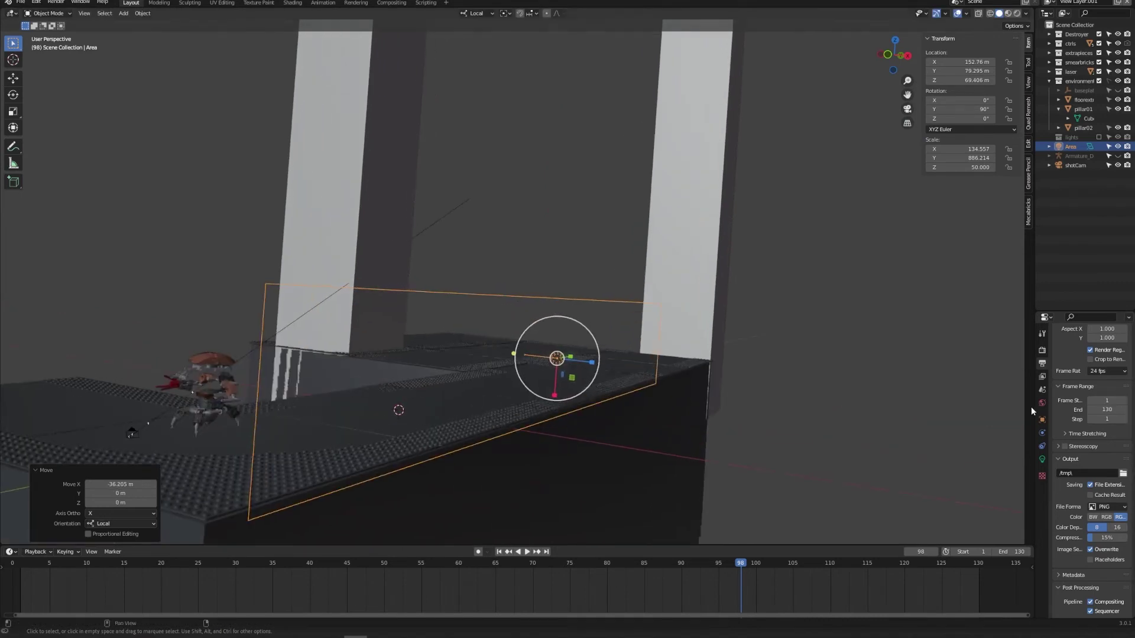
Enlarge the properties area, show the area light's data settings, and preview the scene with its materials
drag(1033, 410, 895, 408)
drag(1028, 314, 1028, 99)
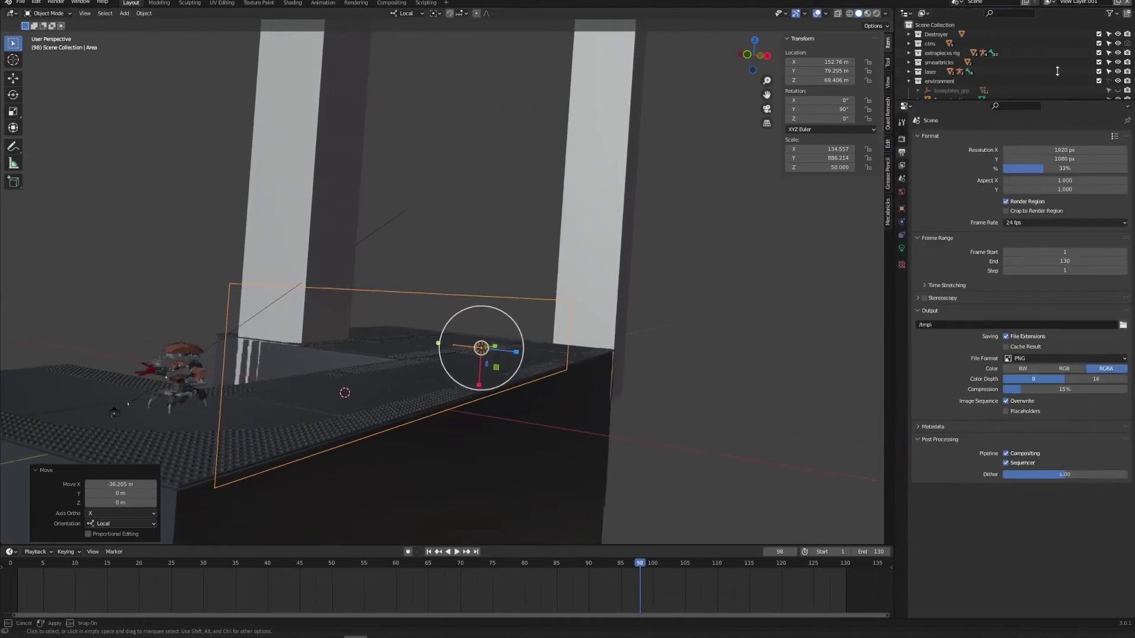
click(901, 249)
click(867, 13)
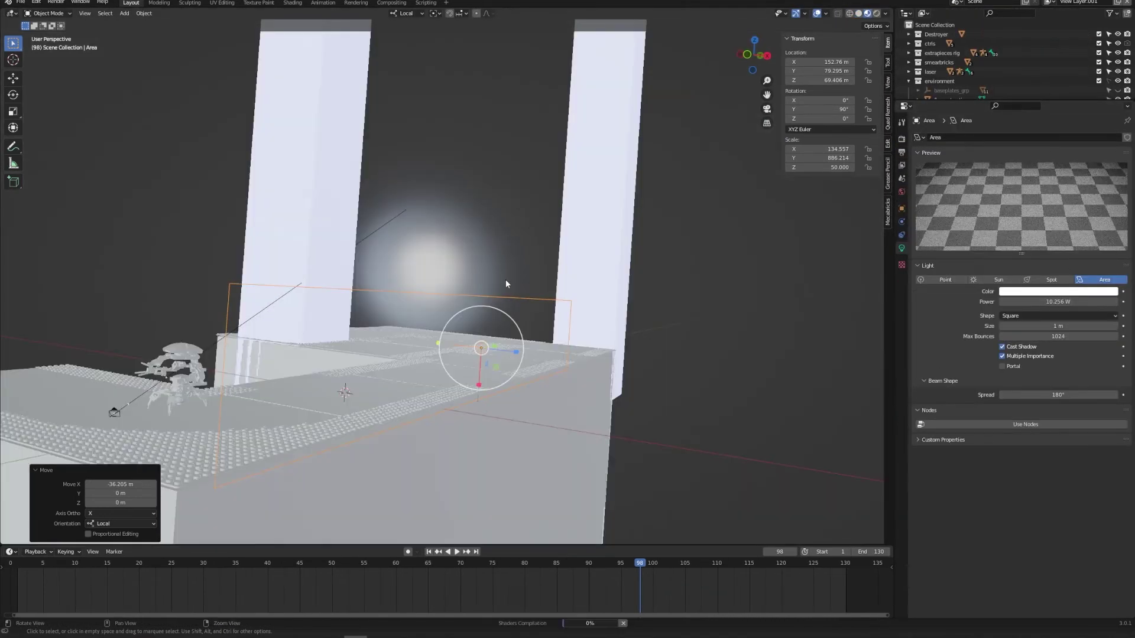
Raise the area light's power to 100 W and then to 500 W
middle_drag(425, 271, 721, 299)
click(1034, 301)
text(100)
key(Return)
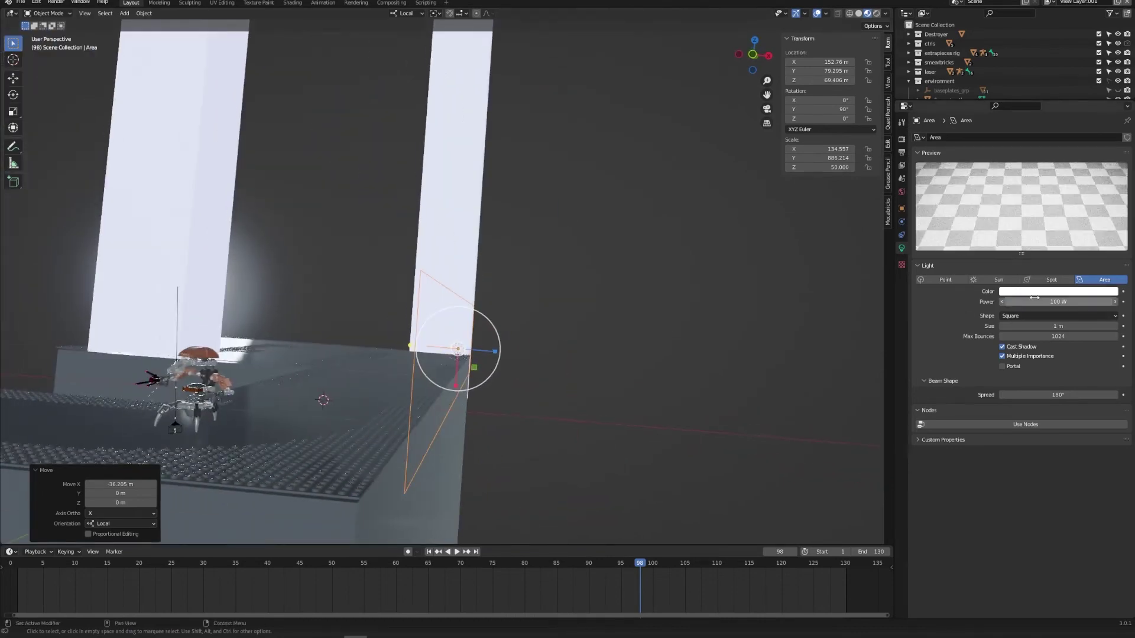
key(Return)
Move the area light about 24 m inward along its local Z axis and enter a new power value
middle_drag(598, 325, 612, 329)
key(alt+space)
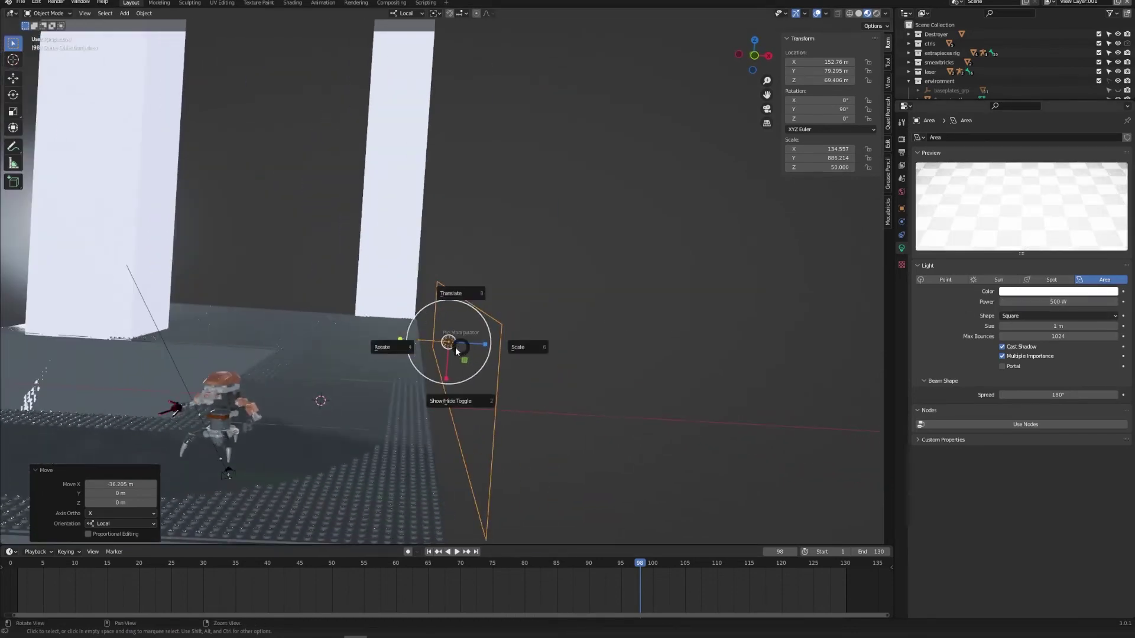
click(393, 347)
drag(479, 344, 460, 343)
click(1070, 300)
text(1)
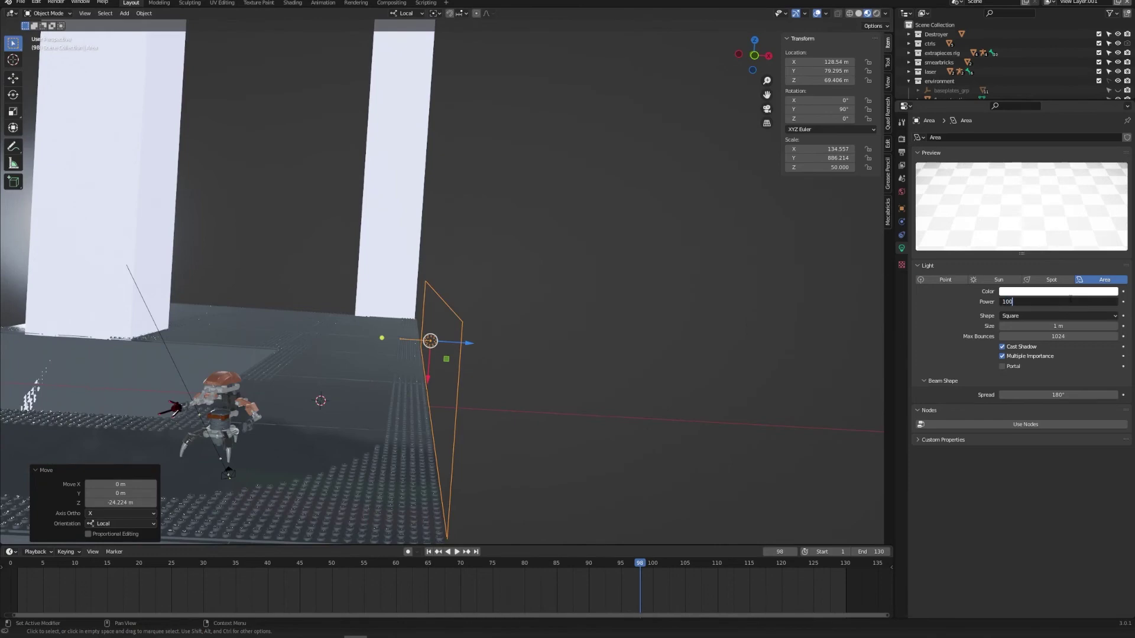
text(00)
key(Return)
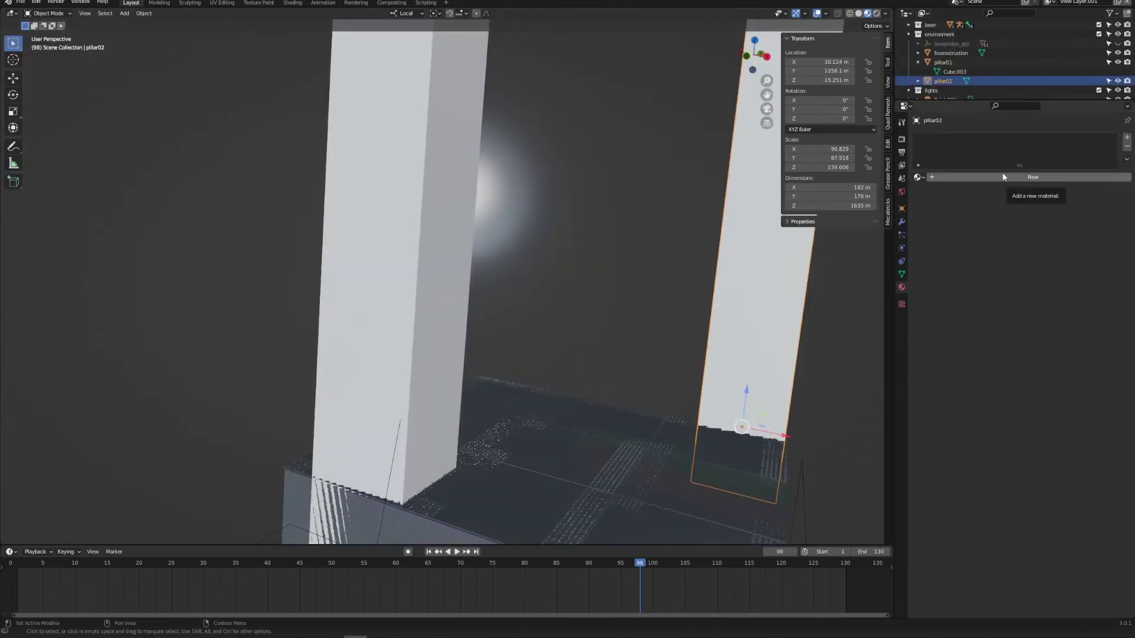
Split the 3D view and open a Shader Editor beside it for pillar02
drag(893, 8, 480, 119)
click(490, 13)
click(520, 95)
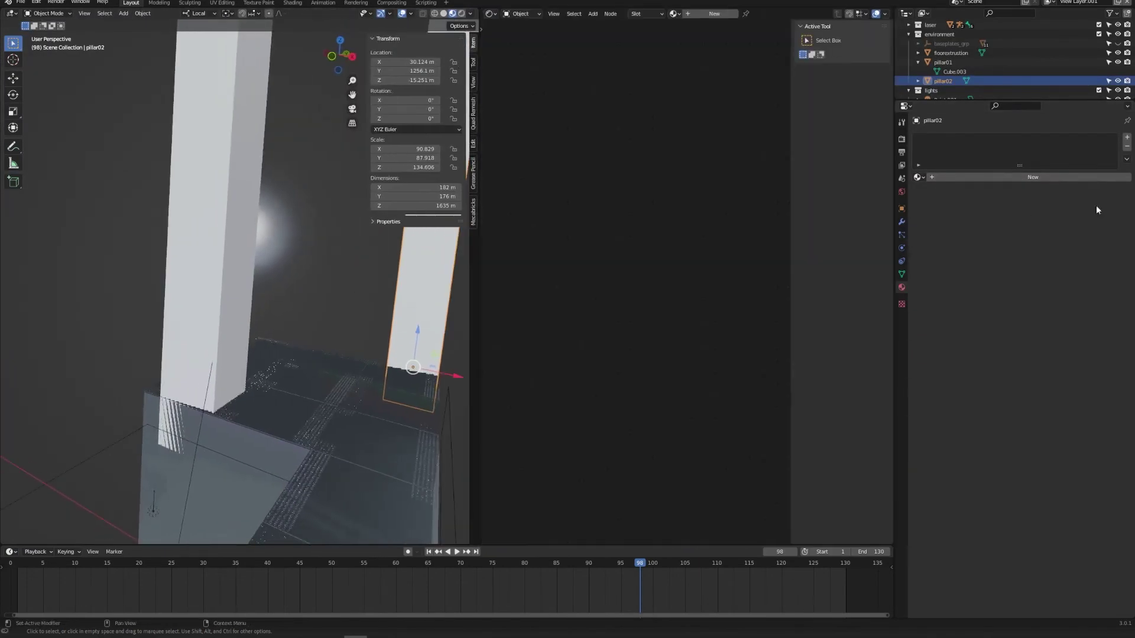
Create a material named mat_light_pillar on pillar02 and set its emission color to white
click(984, 176)
text(mat)
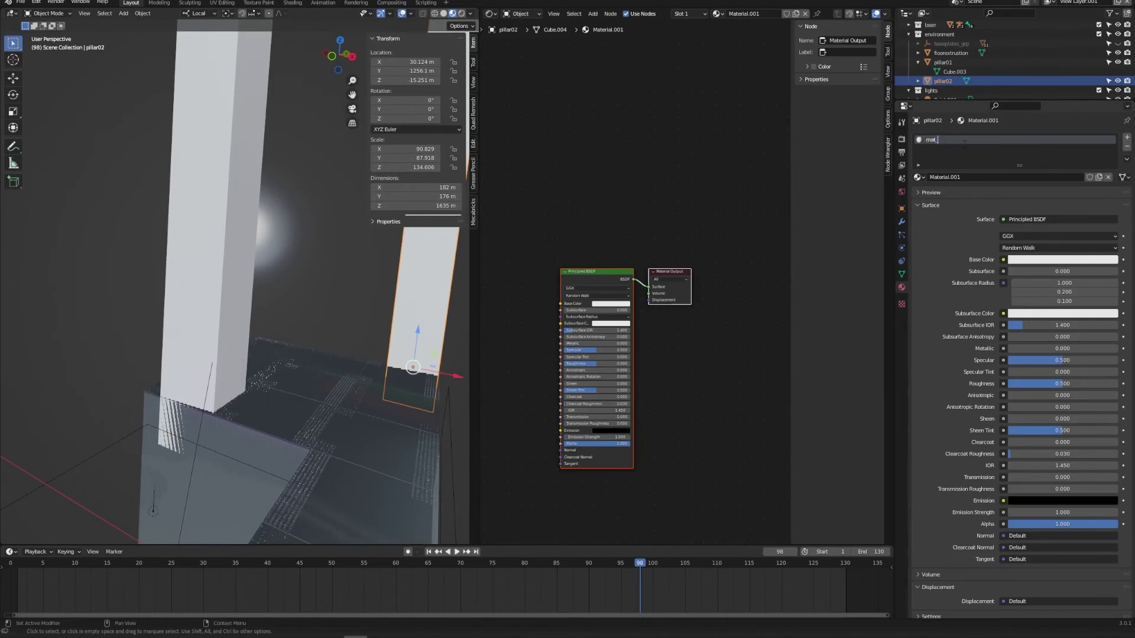
text(_light_pillar)
click(610, 431)
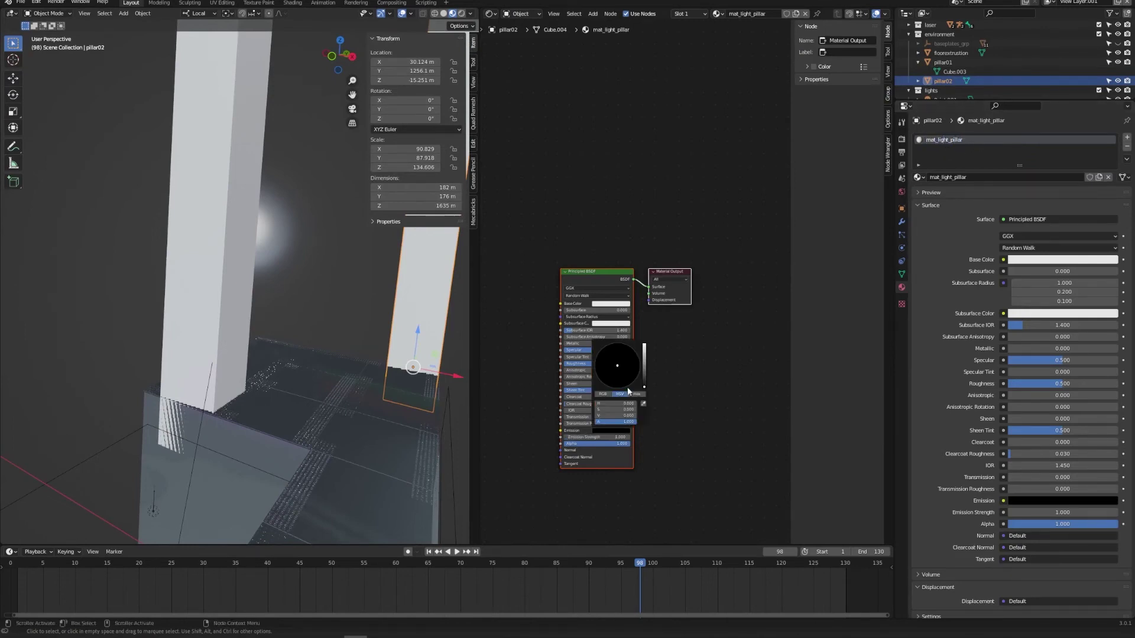
drag(644, 383, 644, 344)
Link pillar02's mat_light_pillar material to pillar01
click(225, 318)
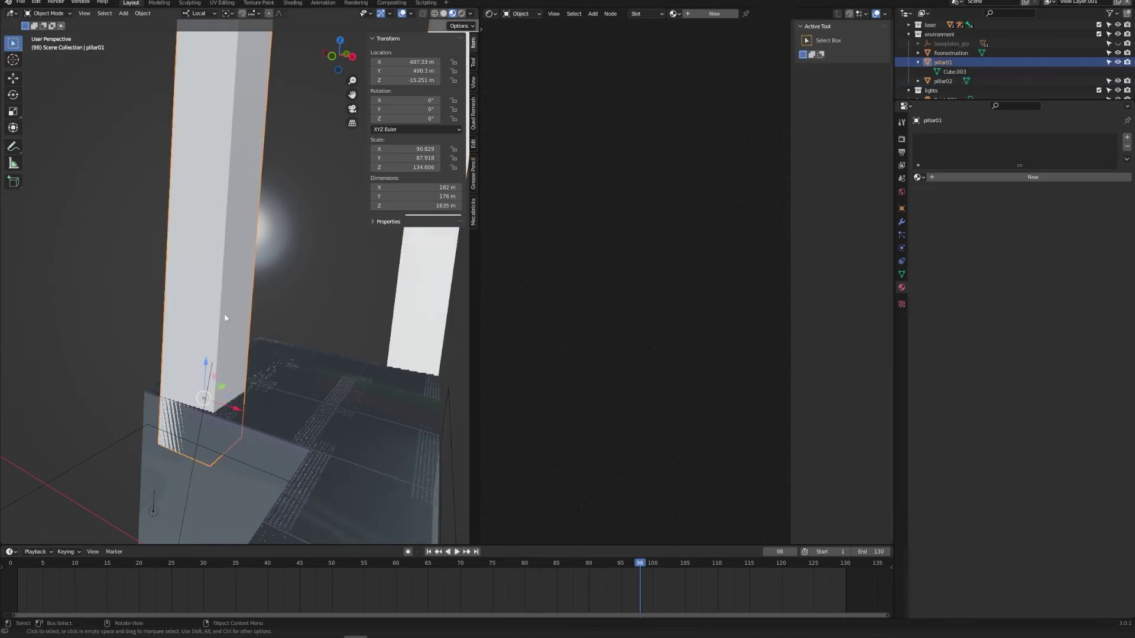
shift+click(421, 327)
key(ctrl+l)
click(422, 358)
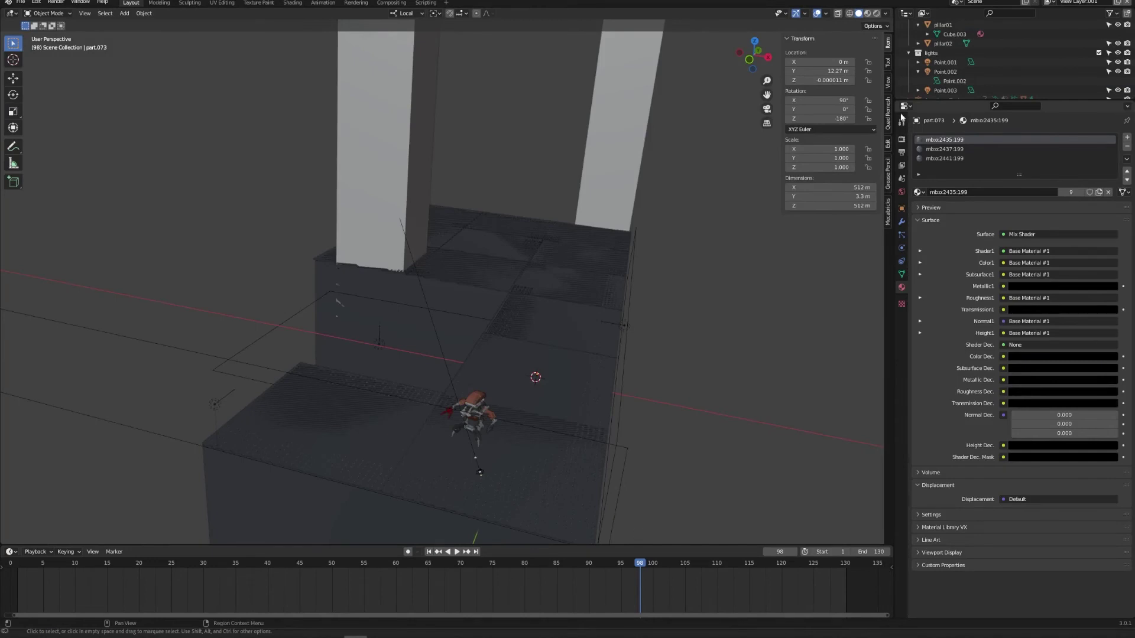
Show the scene's render settings and preview the scene through the active camera with rendered shading
click(903, 122)
click(902, 137)
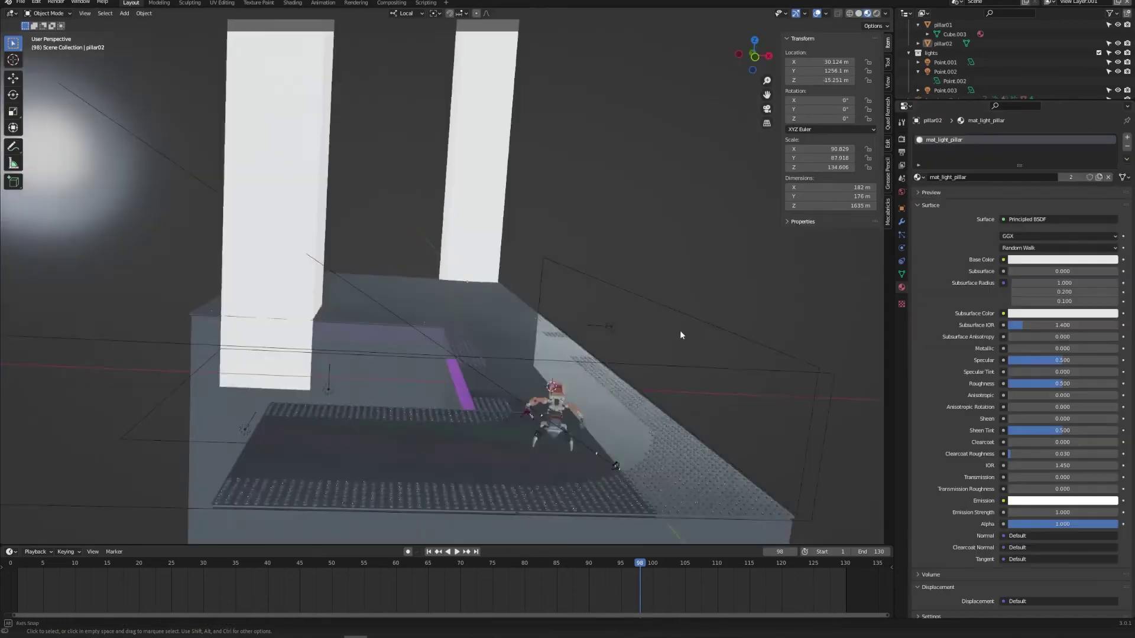
key(grave)
click(578, 256)
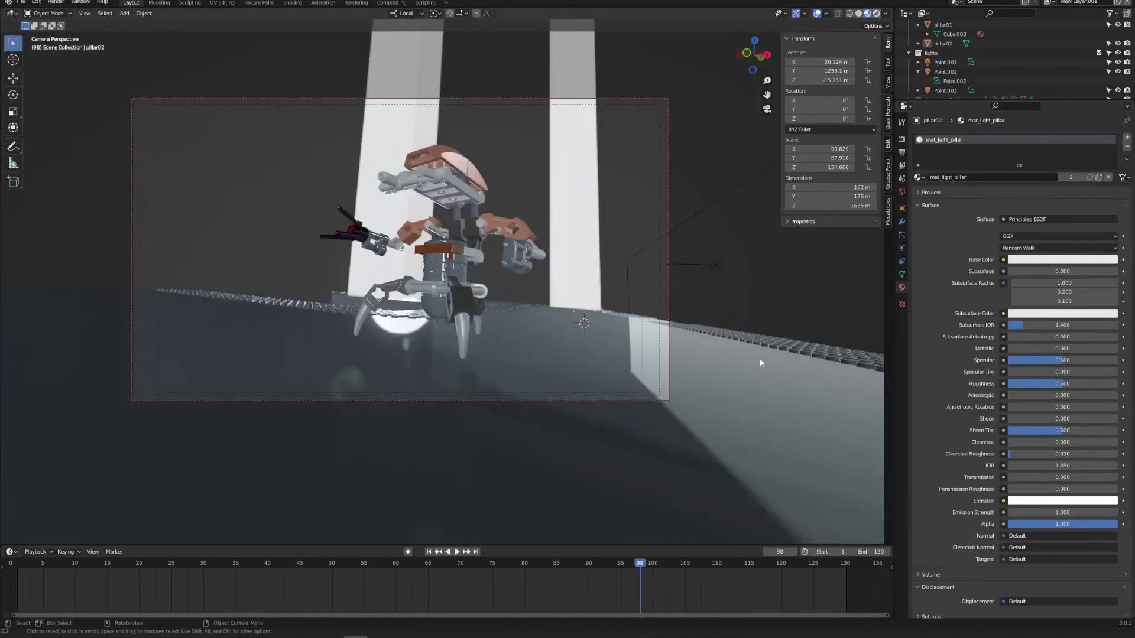
key(z)
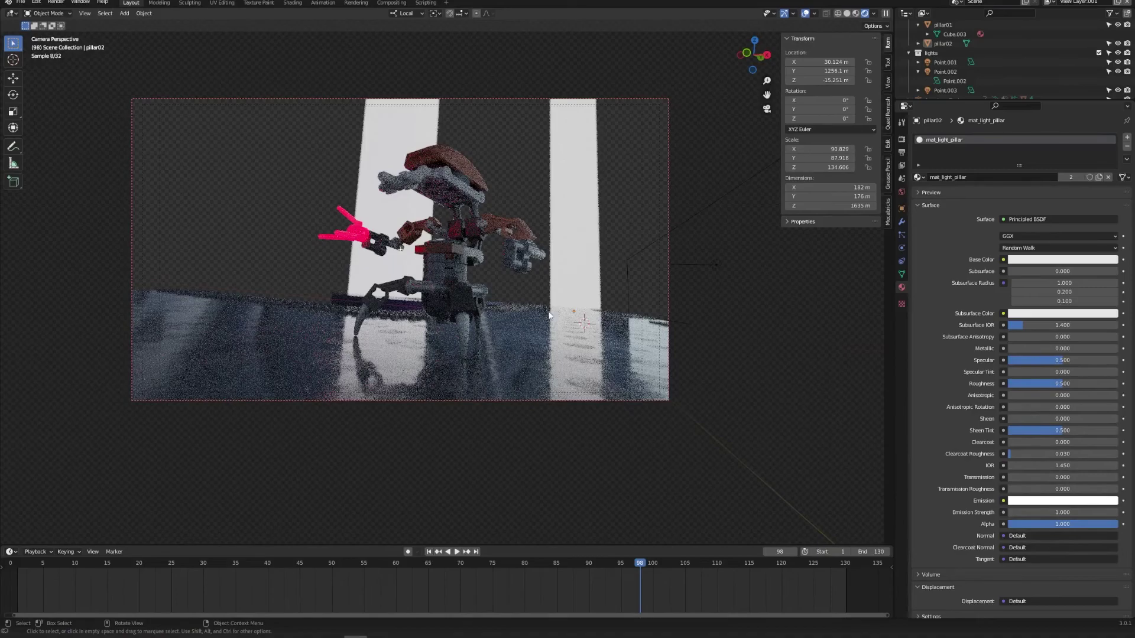
Switch to the Chrome browser and open sheepit-renderfarm.com/home
key(alt+Tab)
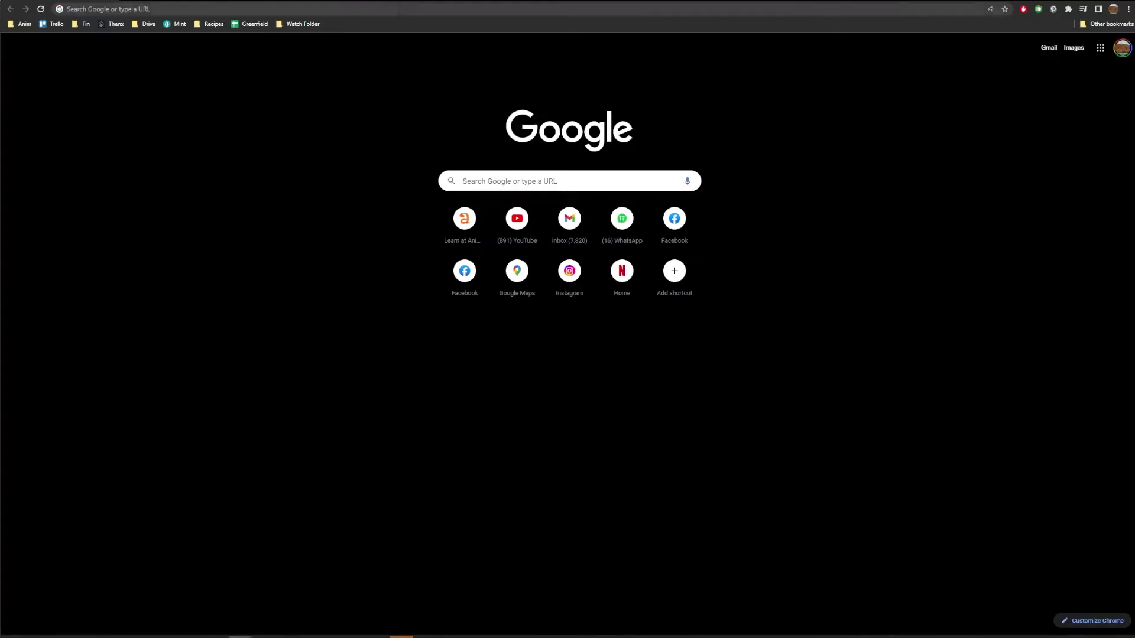
click(400, 10)
text(sheepit-renderfarm.com/home)
key(Return)
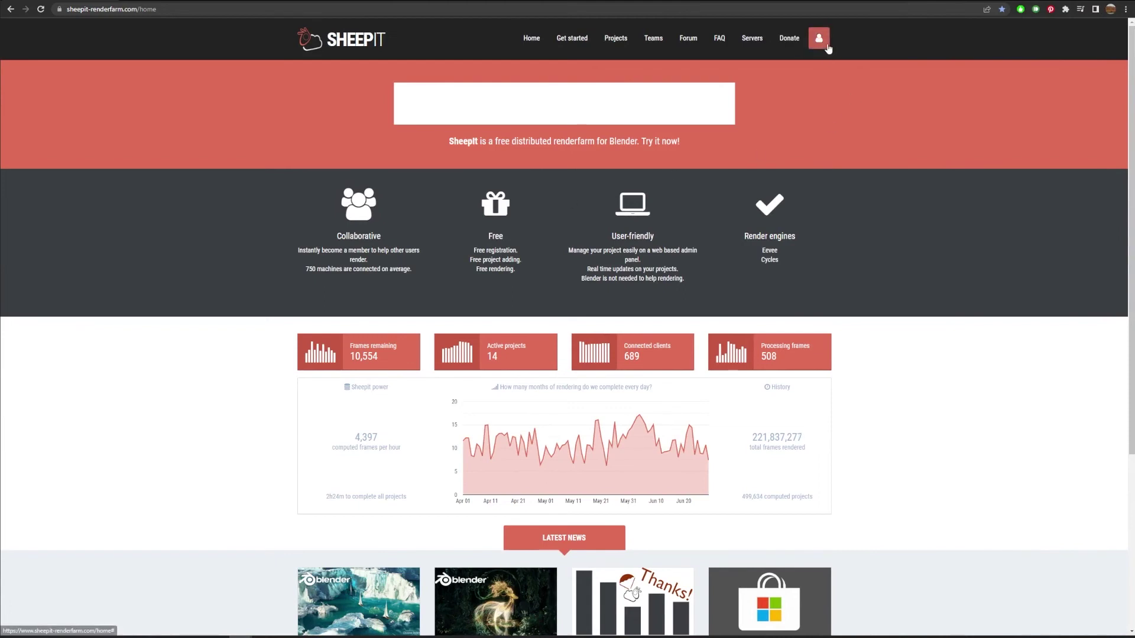
Sign in to the SheepIt render farm account using the saved login
click(827, 46)
click(801, 110)
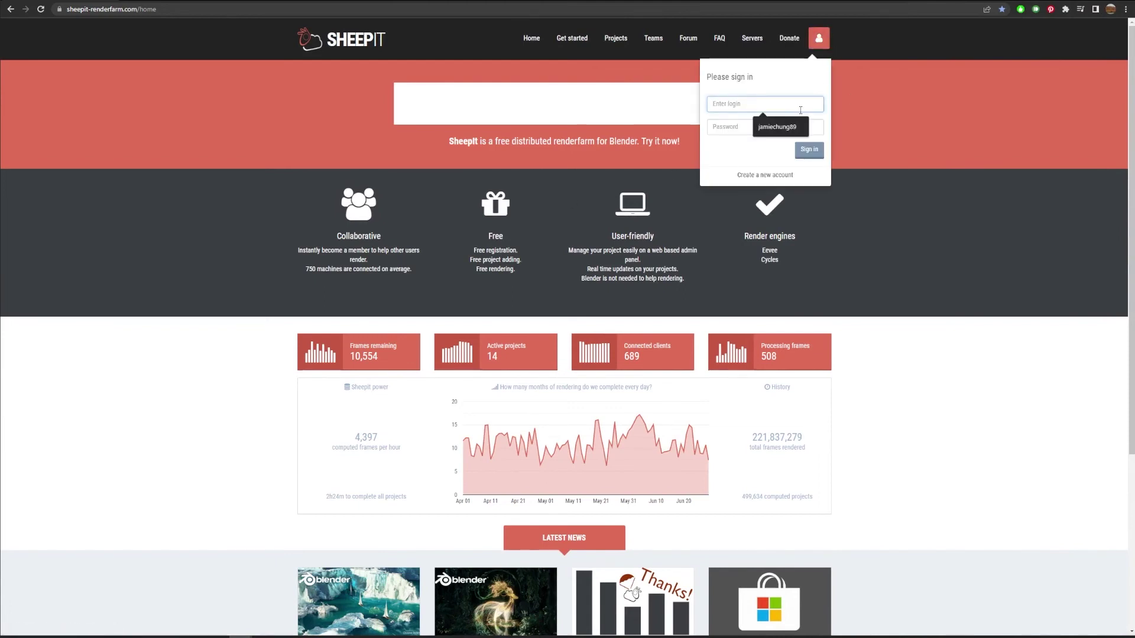
click(780, 126)
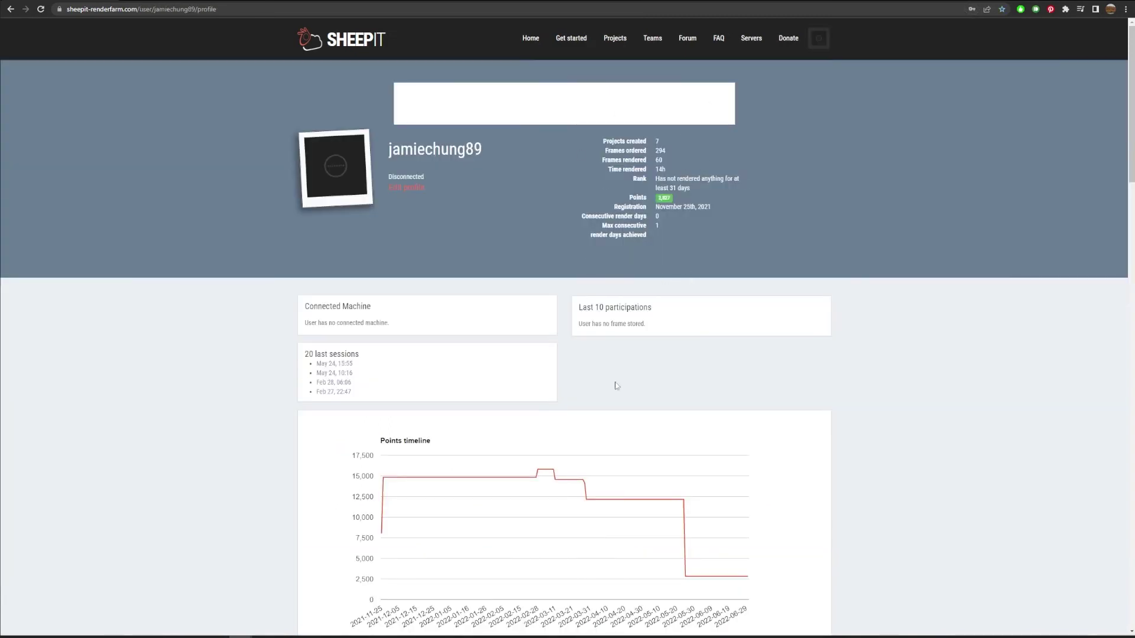
Open SheepIt's Get started page and review the project upload section and its file requirements
click(565, 37)
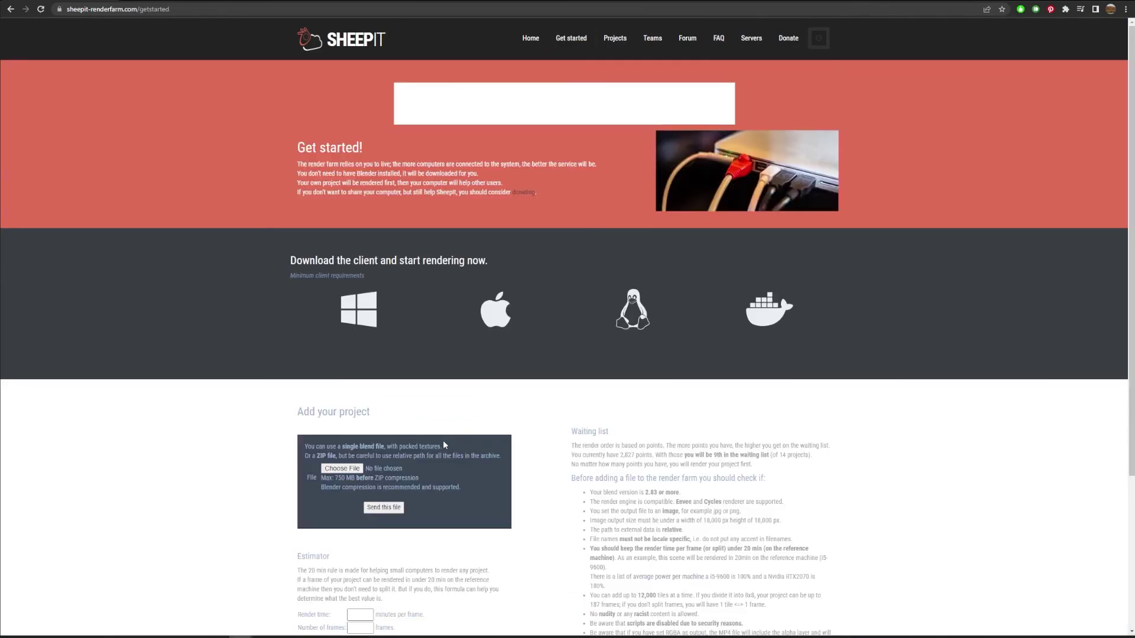
scroll(429, 452, down, 4)
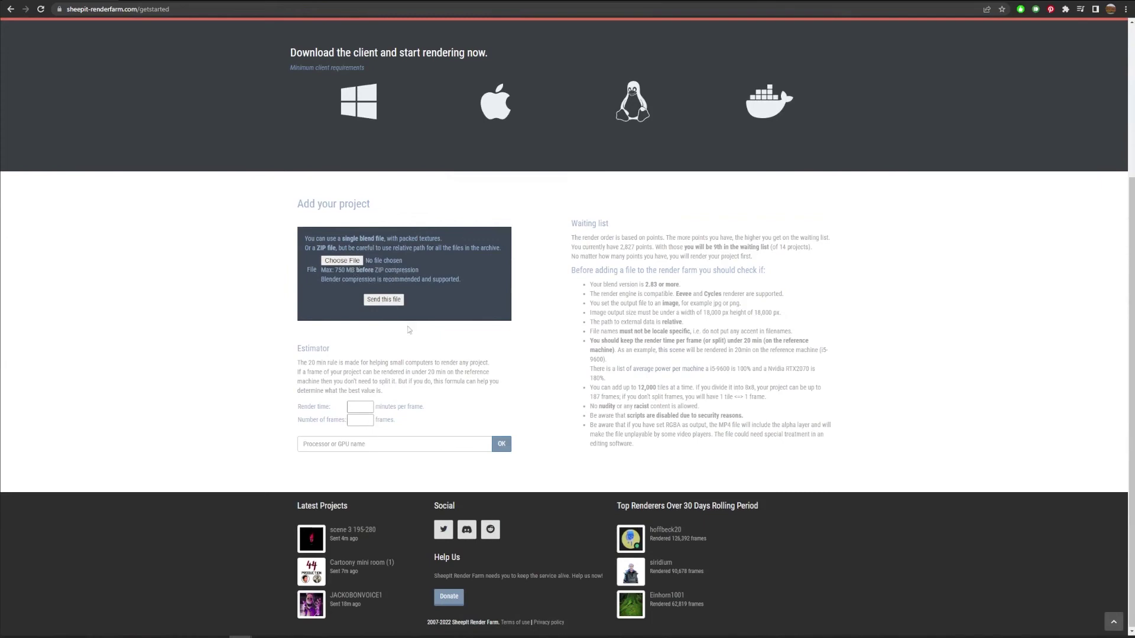
scroll(451, 346, up, 3)
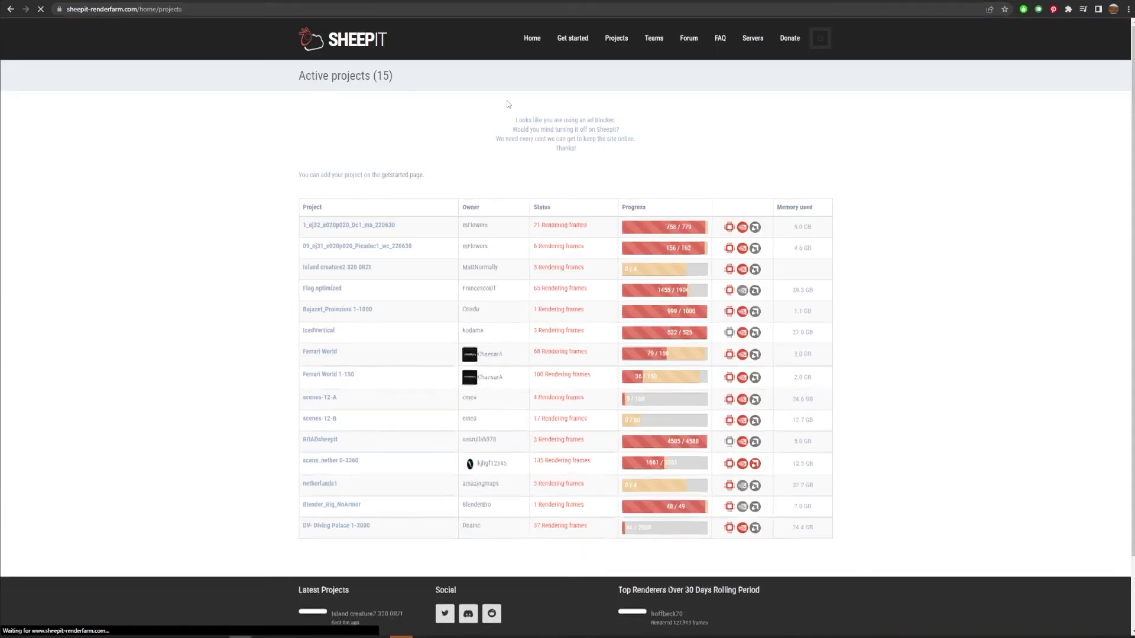
Look through the render farm's list of active projects, checking their status and progress
scroll(558, 151, down, 1)
scroll(560, 155, down, 1)
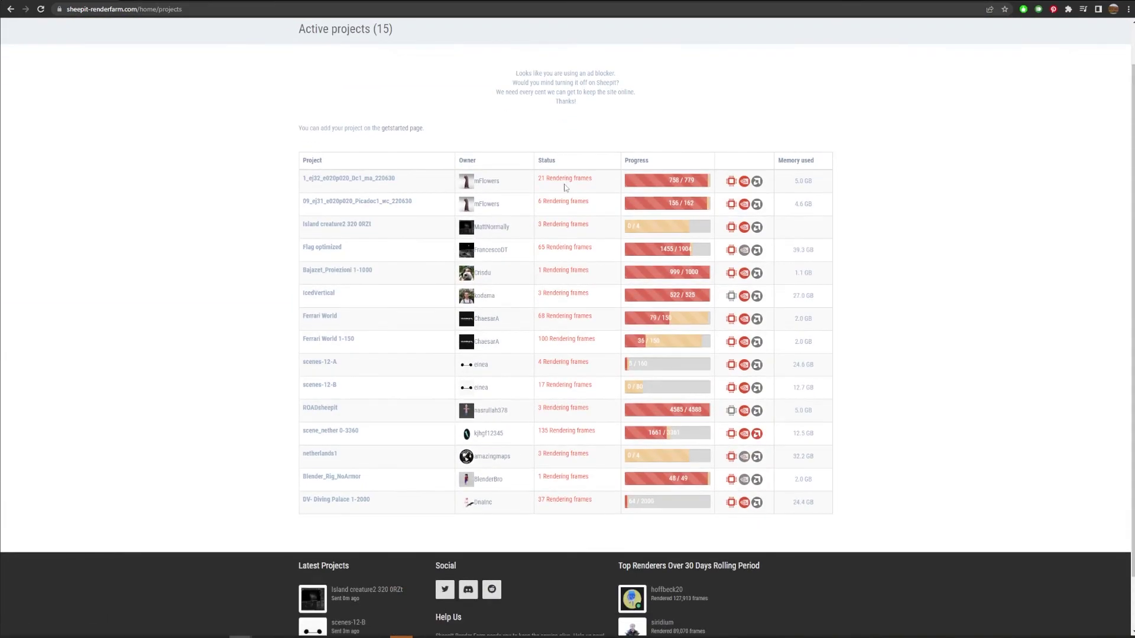
scroll(566, 178, down, 2)
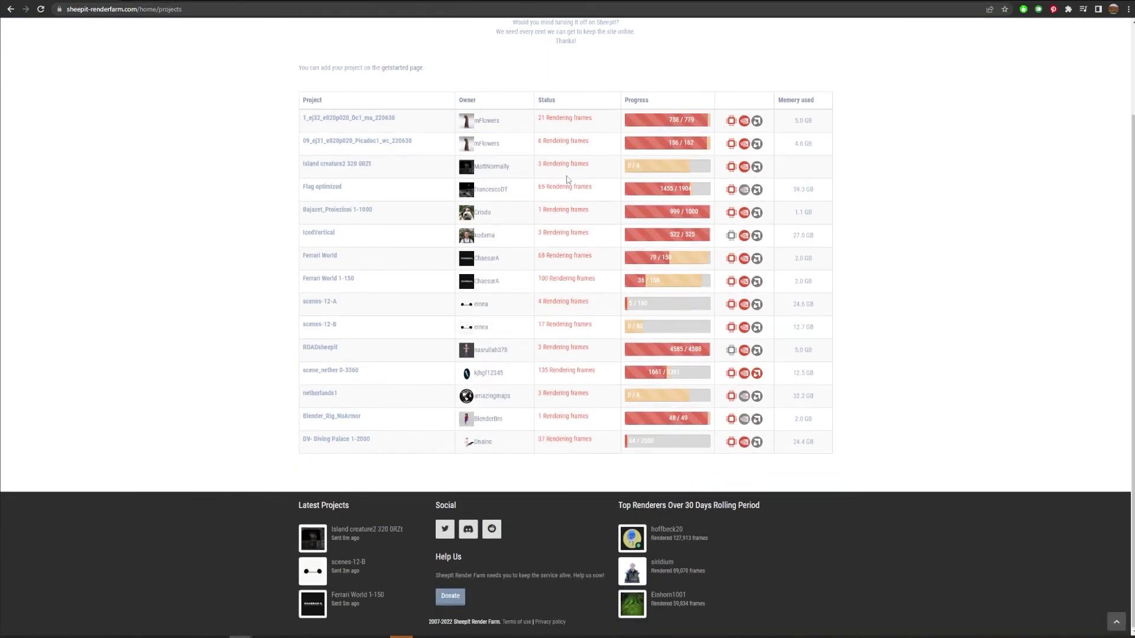
scroll(567, 179, up, 1)
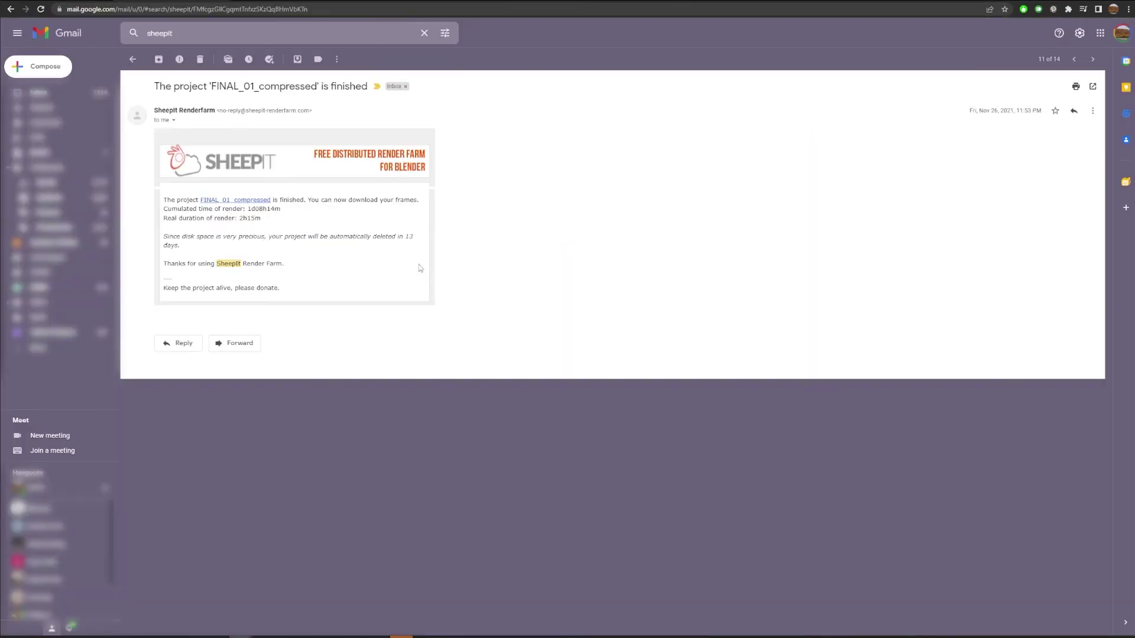